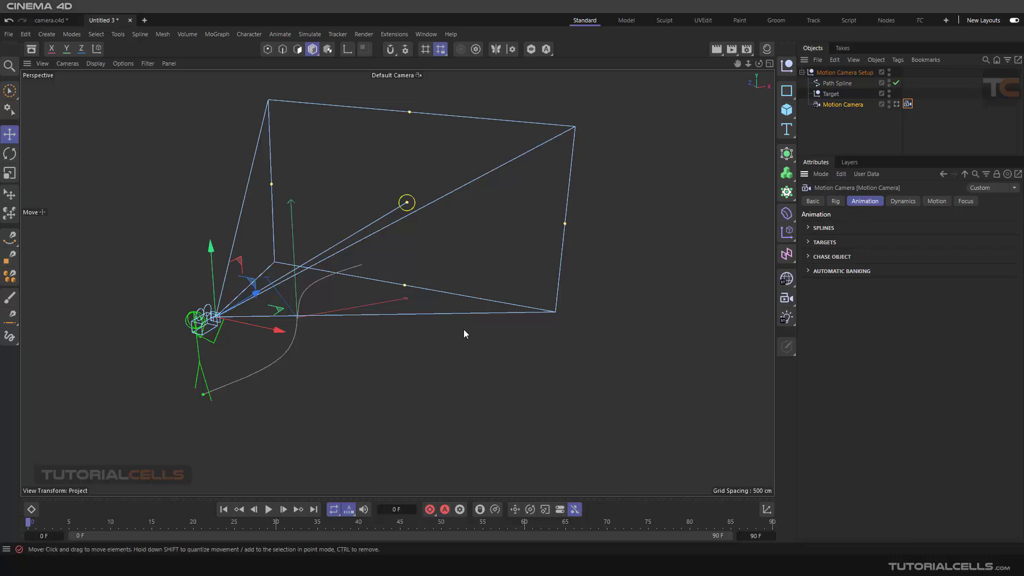
Expand the Splines settings in the Motion Camera tag's animation options
{"action": "scroll", "coordinate": [292, 322], "scroll_direction": "up", "scroll_amount": 2}
{"action": "middle_click_drag", "start_coordinate": [292, 322], "coordinate": [331, 319], "text": "alt"}
{"action": "left_click_drag", "start_coordinate": [331, 319], "coordinate": [306, 327], "text": "alt"}
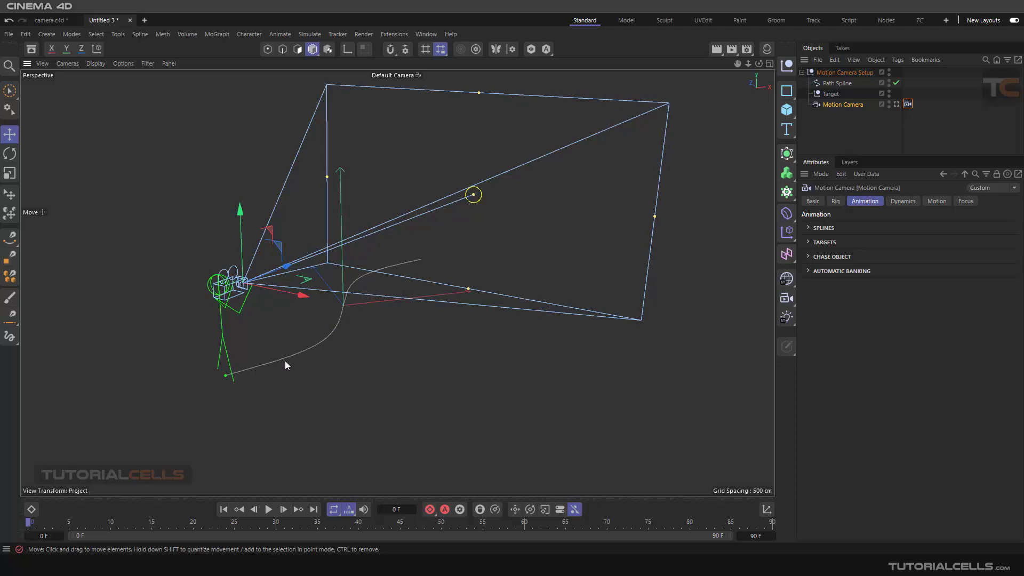
{"action": "left_click", "coordinate": [810, 229]}
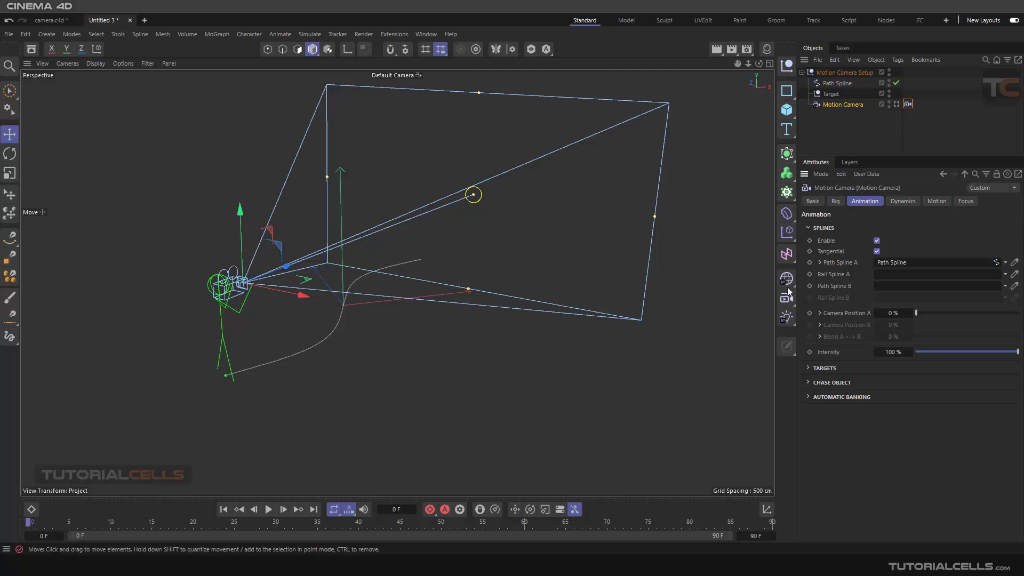
Disable the Motion Camera's spline animation and enable it again to compare the camera's placement
{"action": "left_click", "coordinate": [876, 241]}
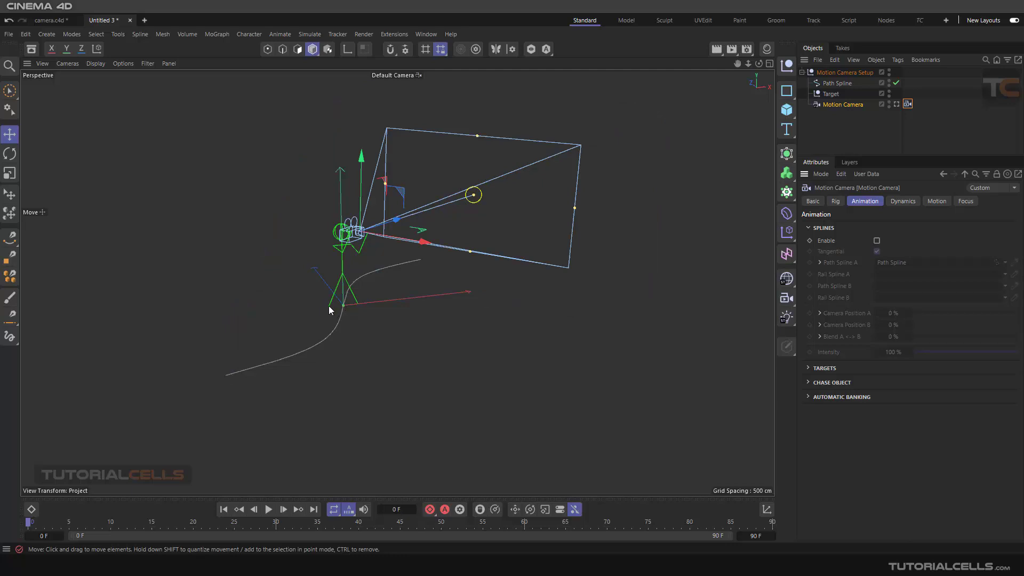
{"action": "scroll", "coordinate": [352, 304], "scroll_direction": "down", "scroll_amount": 1}
{"action": "mouse_move", "coordinate": [352, 297]}
{"action": "left_mouse_down", "text": "alt"}
{"action": "mouse_move", "coordinate": [308, 294]}
{"action": "mouse_move", "coordinate": [366, 310]}
{"action": "left_mouse_up", "text": "alt"}
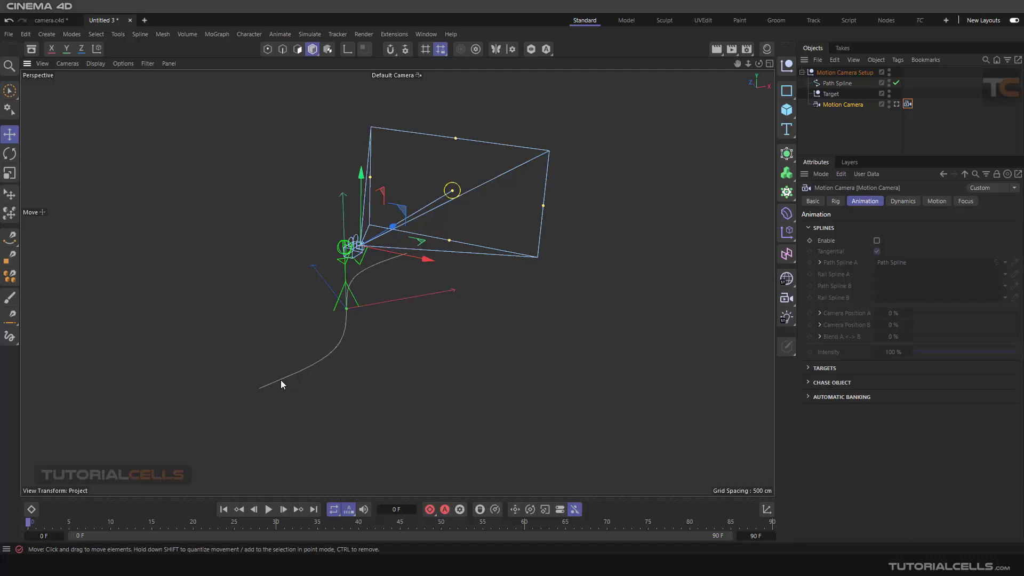
{"action": "left_click", "coordinate": [877, 240]}
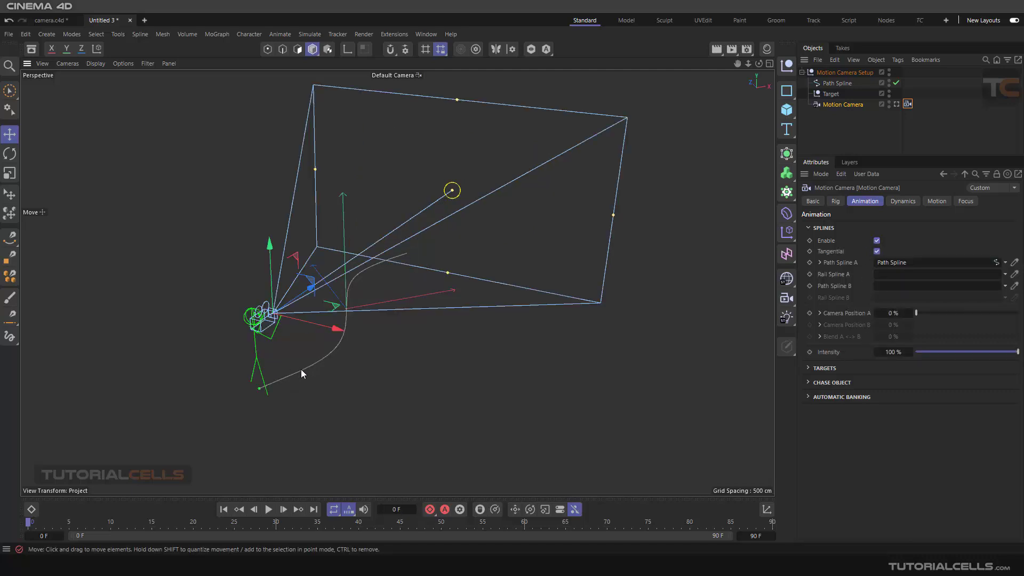
{"action": "mouse_move", "coordinate": [301, 369]}
{"action": "left_mouse_down", "text": "alt"}
{"action": "mouse_move", "coordinate": [276, 358]}
{"action": "mouse_move", "coordinate": [300, 359]}
{"action": "left_mouse_up", "text": "alt"}
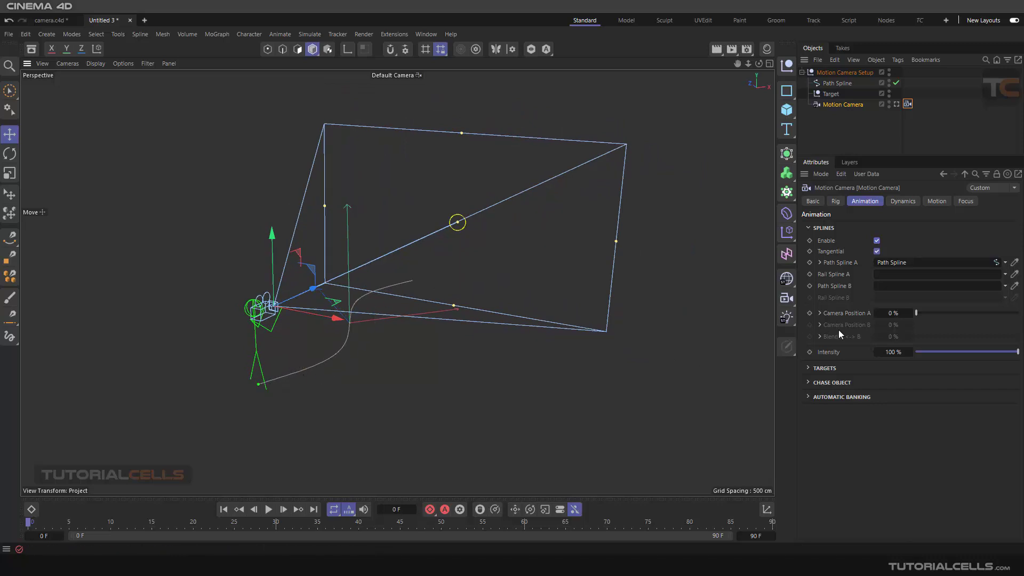
Keyframe the Motion Camera tag's Camera Position A at 0% on frame 0
{"action": "left_click", "coordinate": [844, 315]}
{"action": "left_click", "coordinate": [844, 82]}
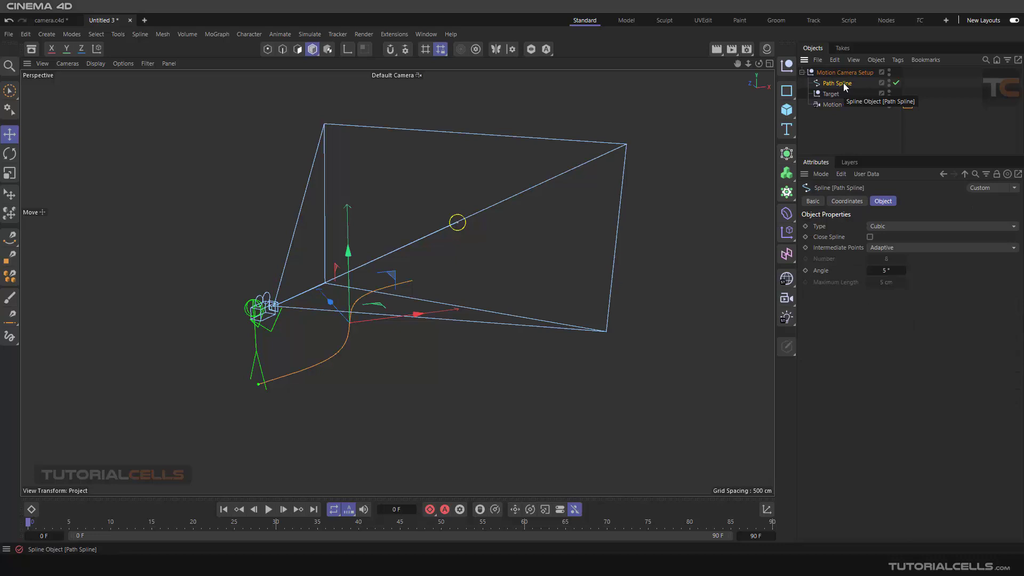
{"action": "left_click", "coordinate": [906, 104]}
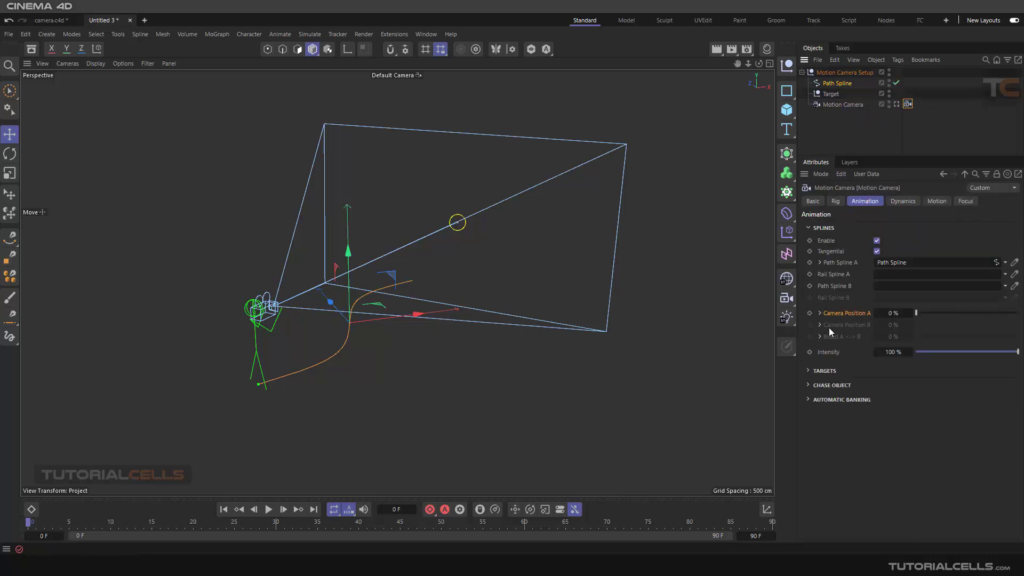
{"action": "mouse_move", "coordinate": [917, 312]}
{"action": "left_mouse_down"}
{"action": "mouse_move", "coordinate": [1016, 317]}
{"action": "mouse_move", "coordinate": [912, 317]}
{"action": "left_mouse_up"}
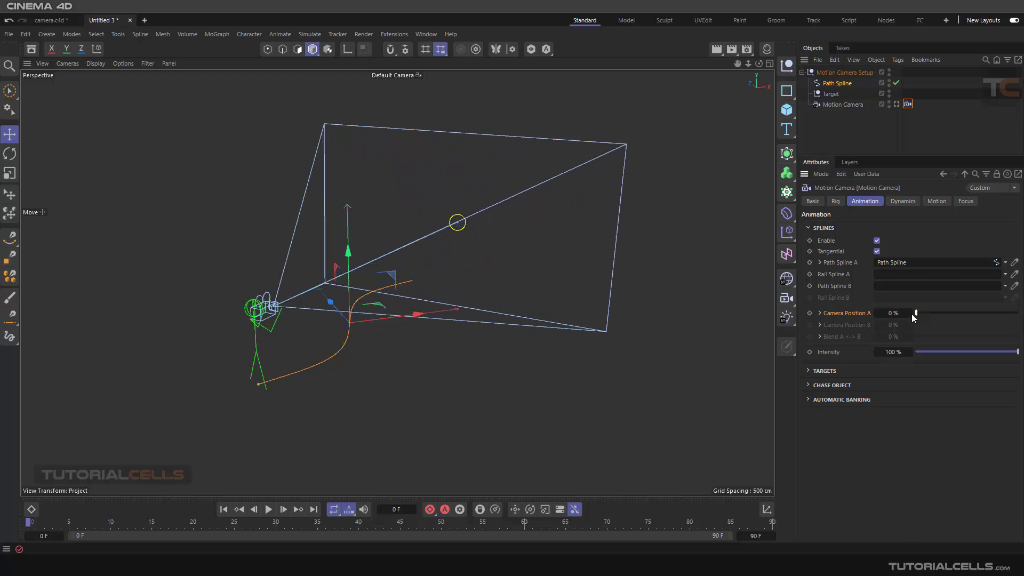
{"action": "left_click", "coordinate": [810, 313]}
Keyframe Camera Position A at 100% on frame 30
{"action": "left_click_drag", "start_coordinate": [30, 524], "coordinate": [277, 526]}
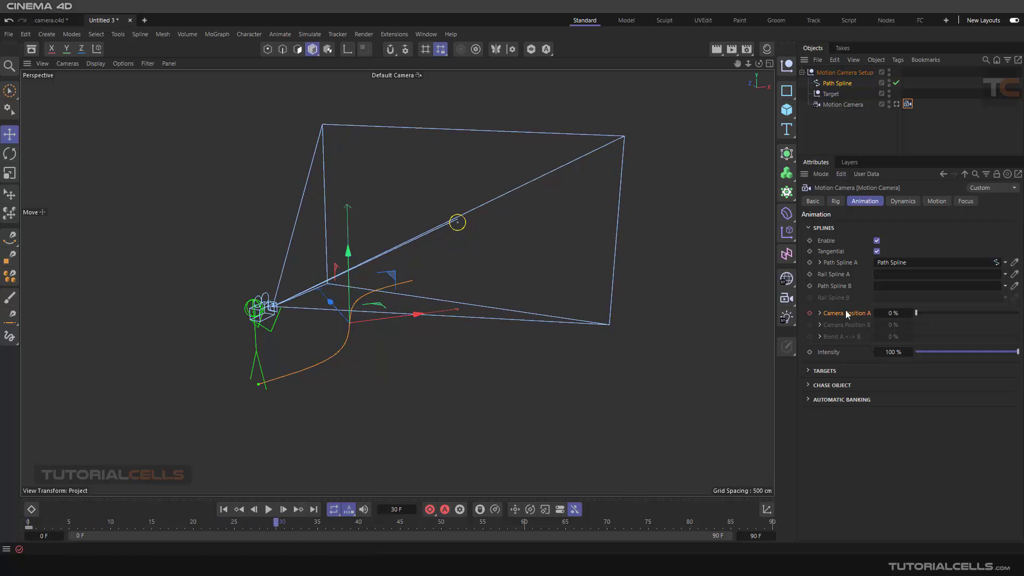
{"action": "left_click_drag", "start_coordinate": [920, 312], "coordinate": [1018, 313]}
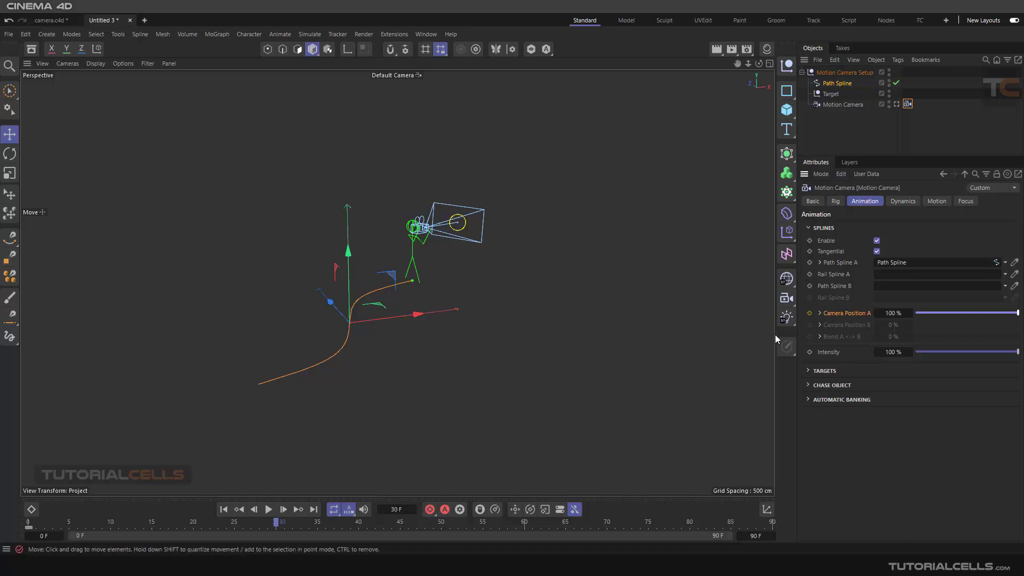
{"action": "left_click", "coordinate": [808, 314]}
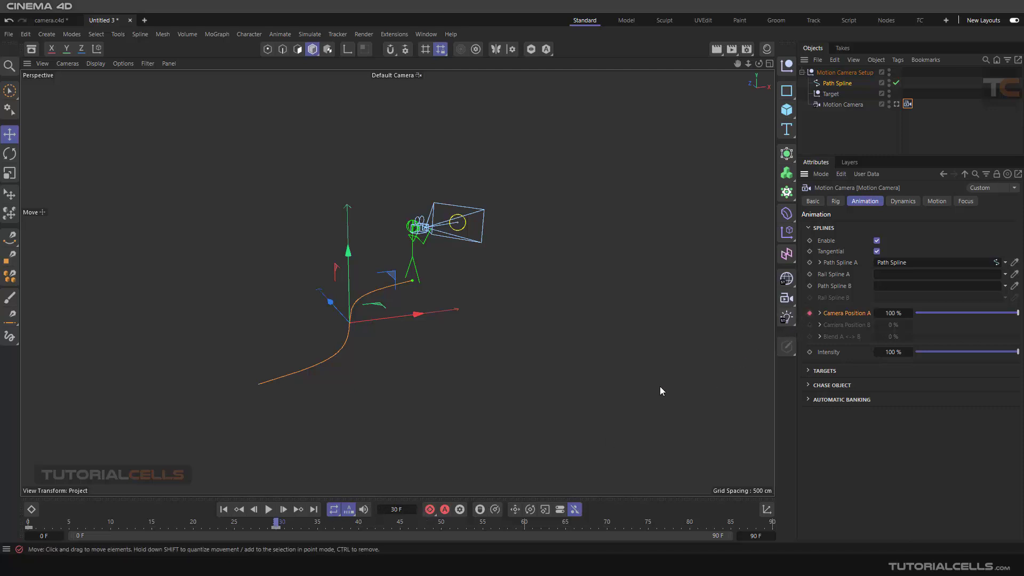
Play the camera animation from the start and move its end keyframe to frame 60
{"action": "left_click", "coordinate": [223, 511]}
{"action": "left_click", "coordinate": [267, 510]}
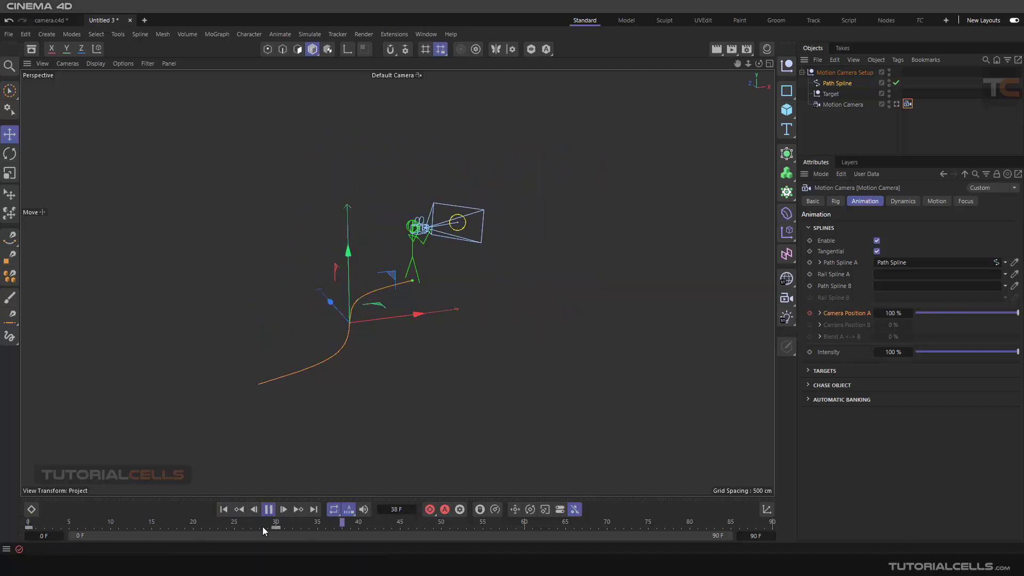
{"action": "left_click_drag", "start_coordinate": [278, 528], "coordinate": [345, 527]}
{"action": "left_click_drag", "start_coordinate": [468, 536], "coordinate": [521, 533]}
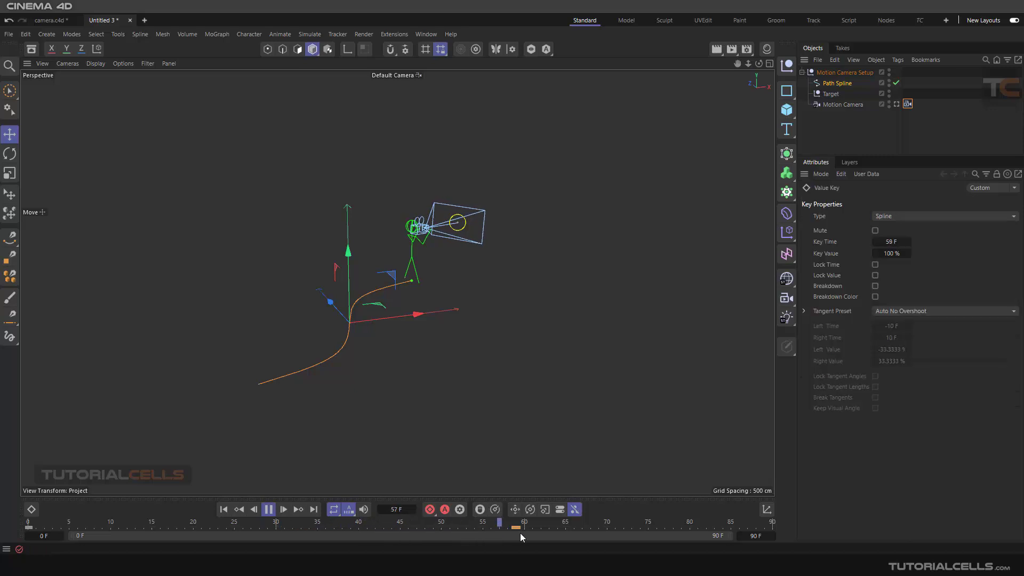
{"action": "left_click", "coordinate": [223, 510]}
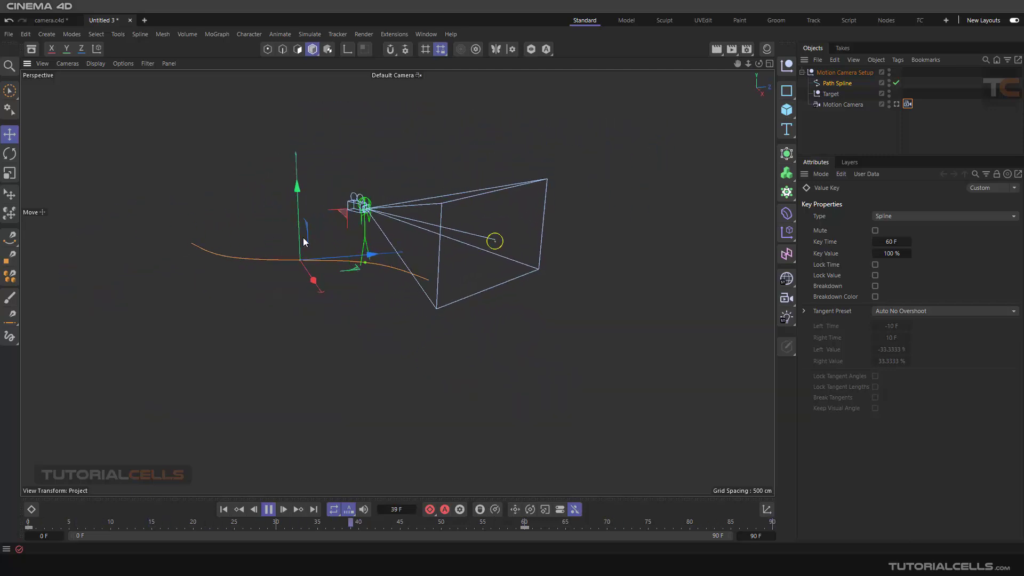
{"action": "left_click_drag", "start_coordinate": [342, 236], "coordinate": [376, 301], "text": "alt"}
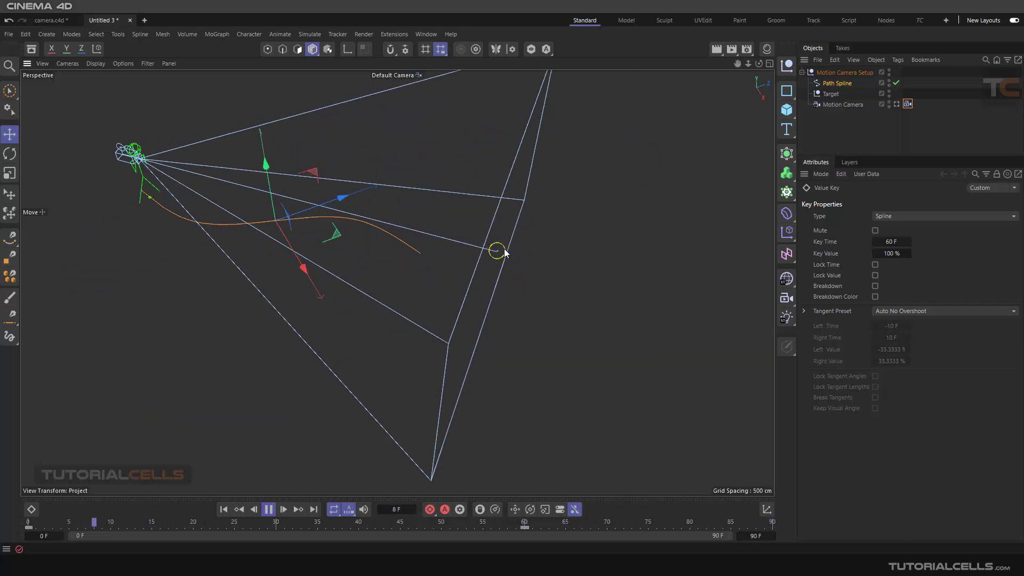
Examine the Motion Camera tag's Camera Position A curve and the Path Spline A object properties
{"action": "left_click", "coordinate": [503, 252]}
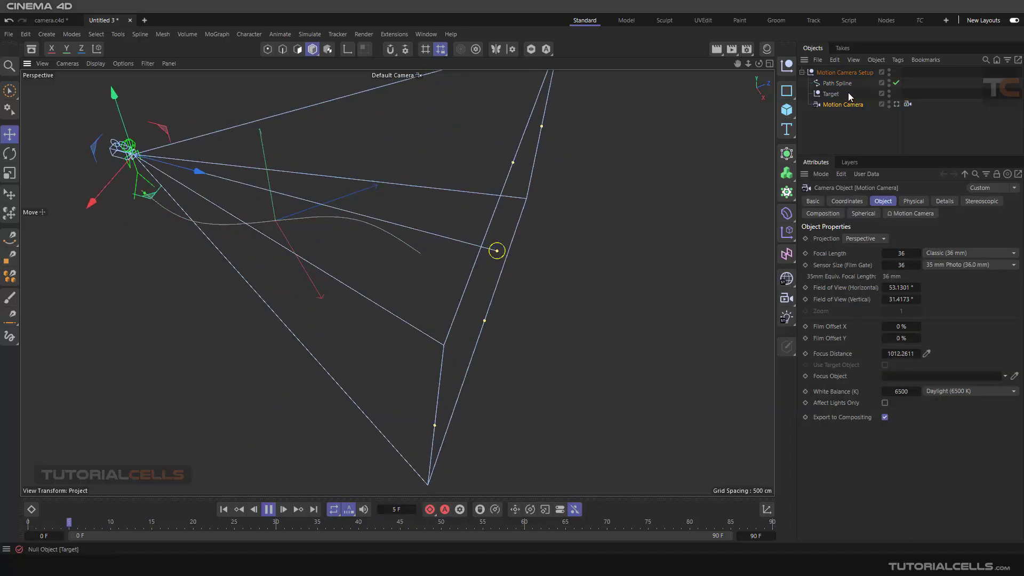
{"action": "left_click", "coordinate": [908, 104]}
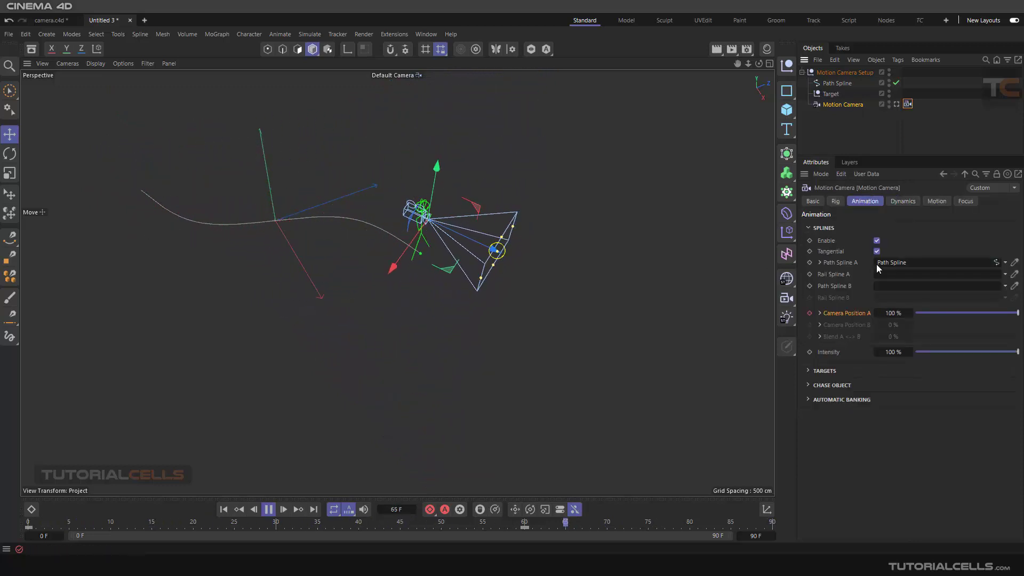
{"action": "left_click", "coordinate": [820, 314]}
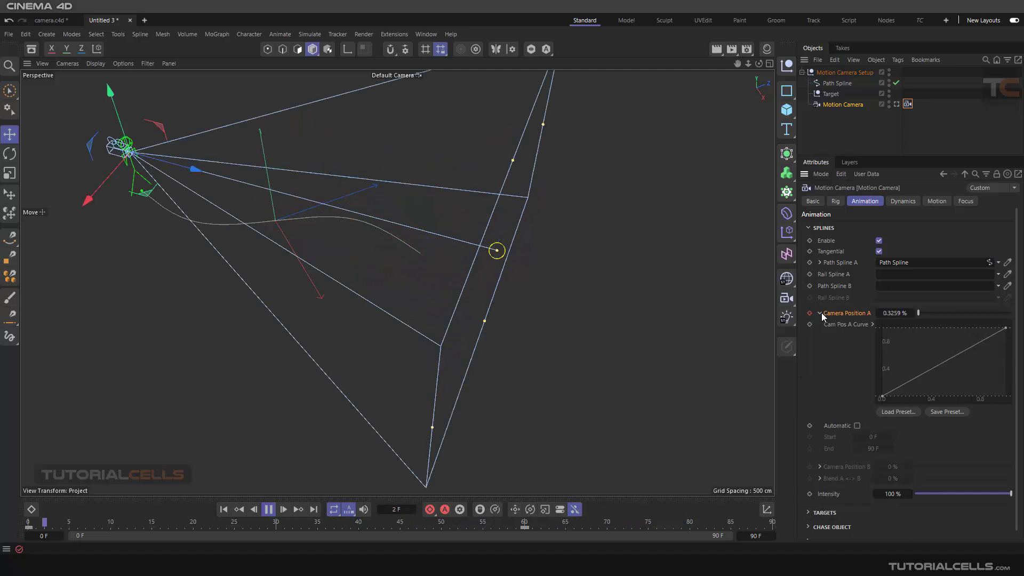
{"action": "left_click", "coordinate": [820, 313]}
{"action": "left_click", "coordinate": [820, 261]}
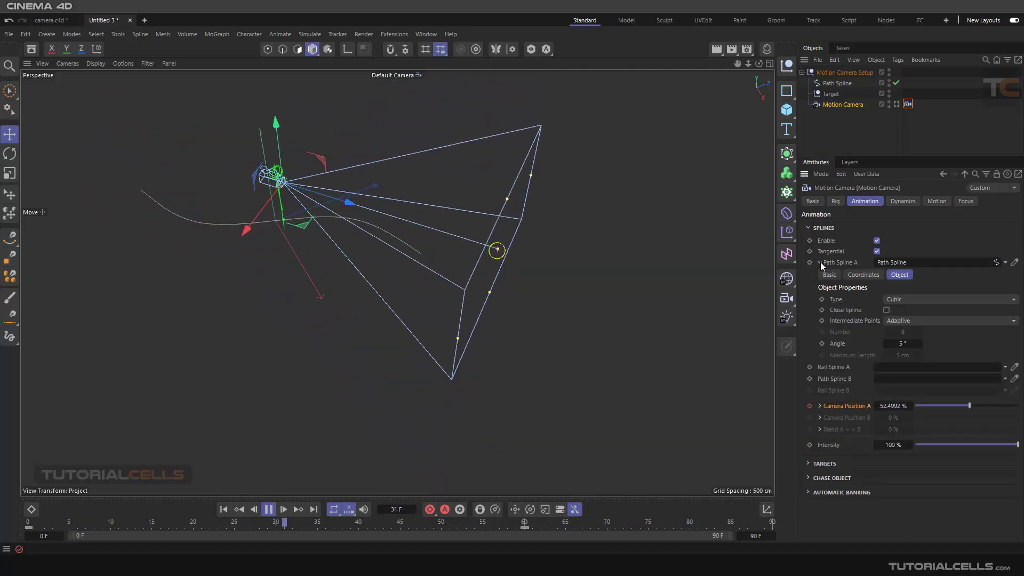
{"action": "left_click", "coordinate": [821, 261]}
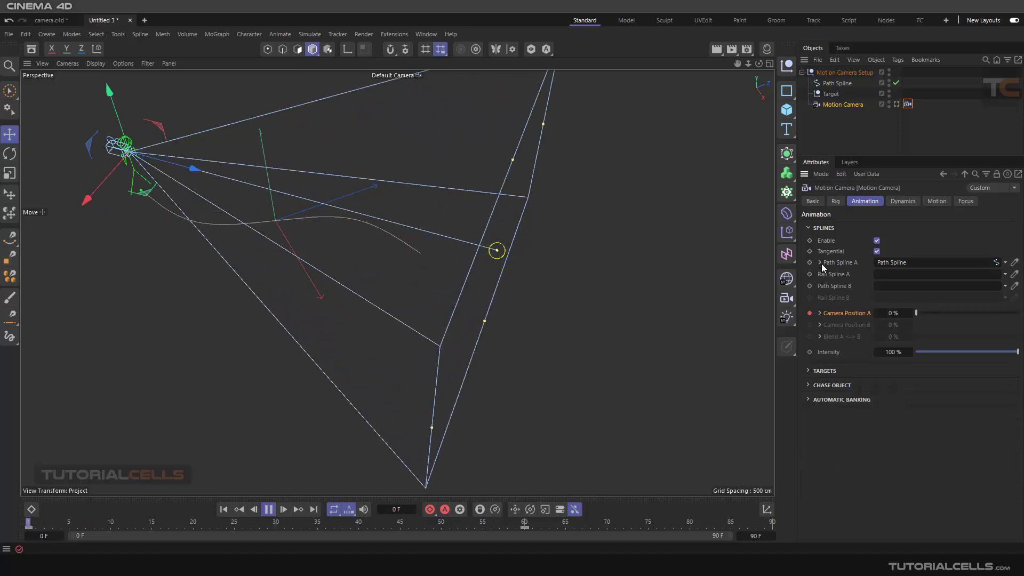
{"action": "left_click", "coordinate": [820, 261]}
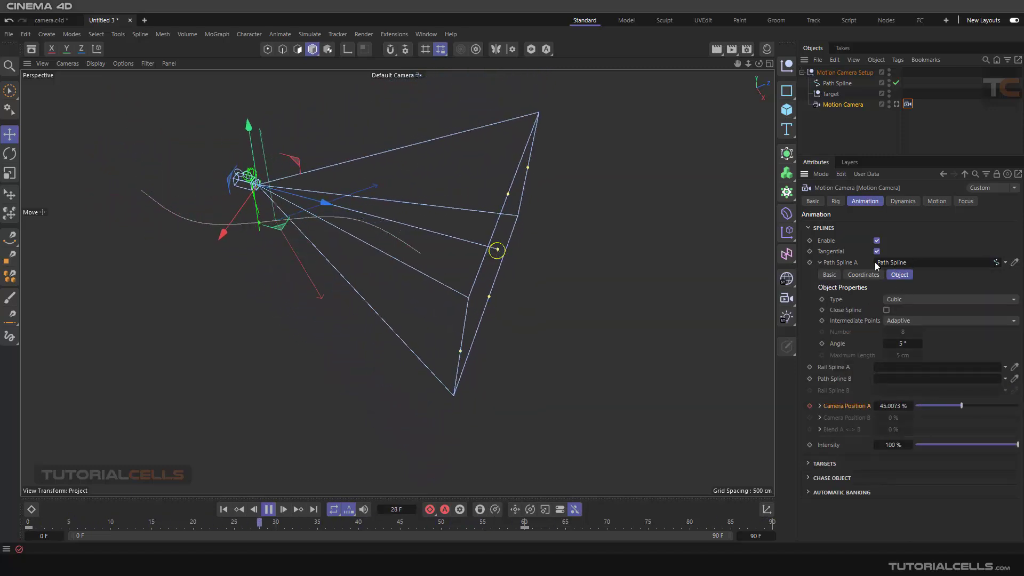
{"action": "left_click", "coordinate": [820, 263]}
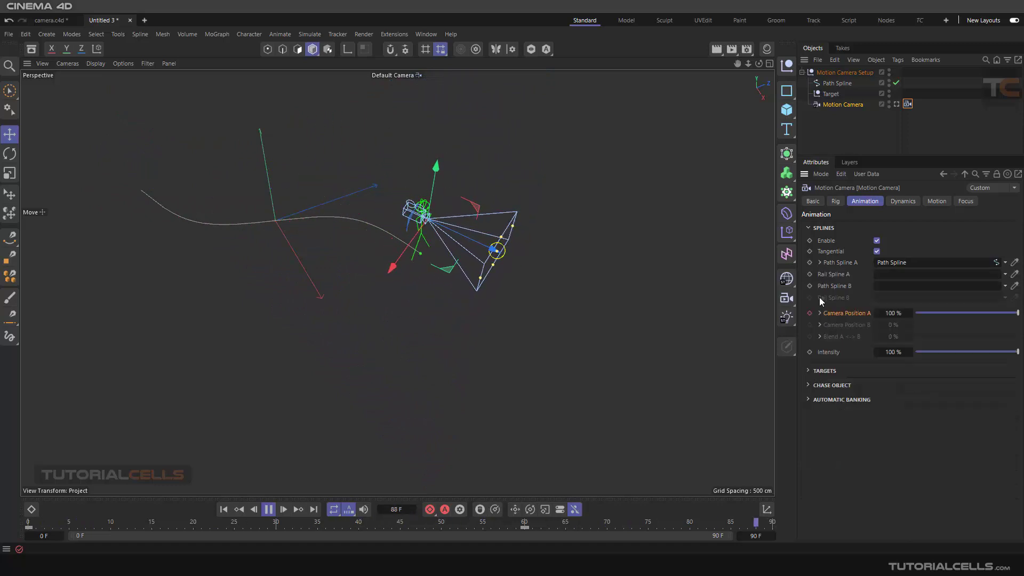
Apply the Sin spline preset to the Camera Position A curve
{"action": "left_click", "coordinate": [820, 313]}
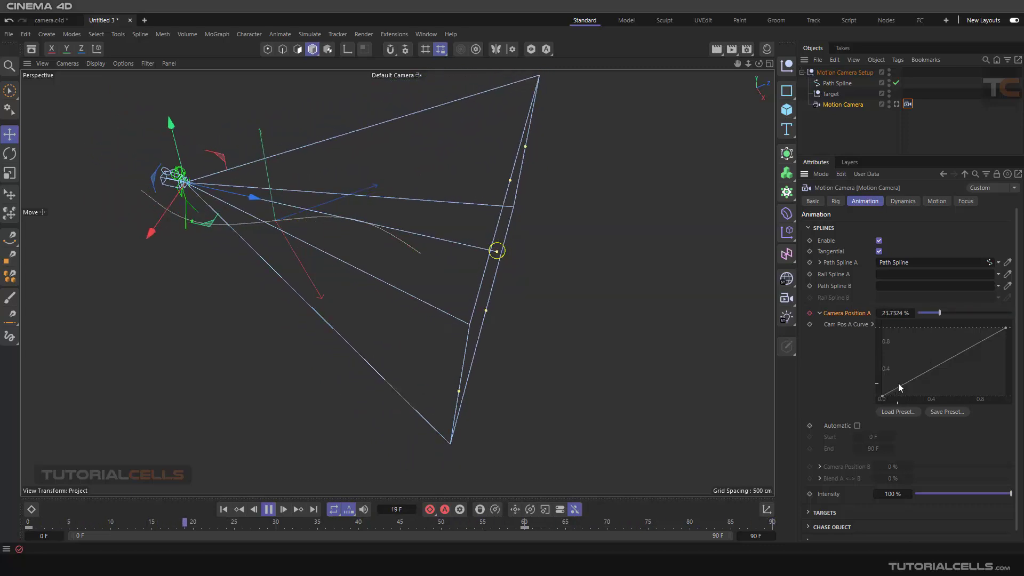
{"action": "right_click", "coordinate": [943, 346]}
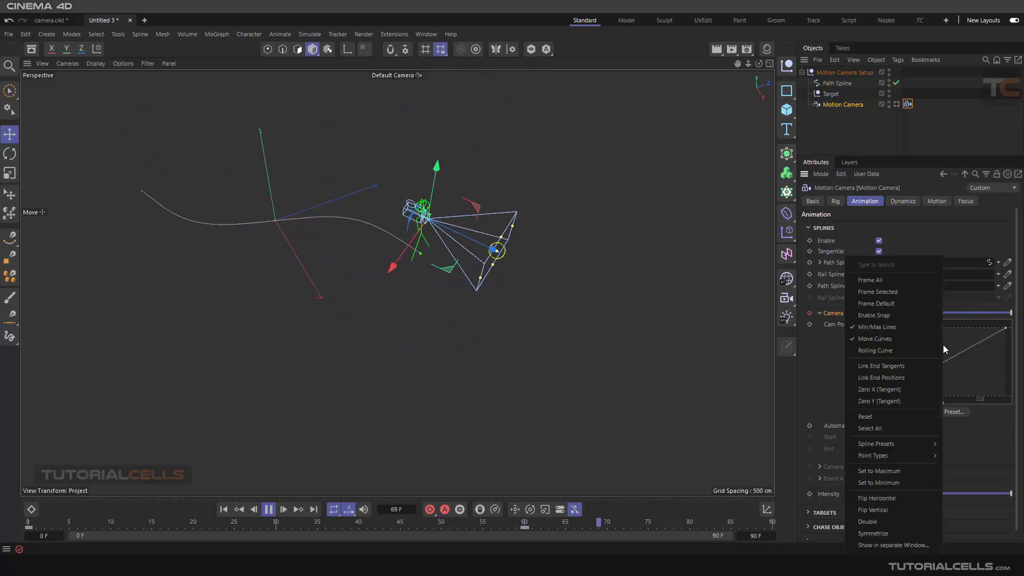
{"action": "mouse_move", "coordinate": [907, 443]}
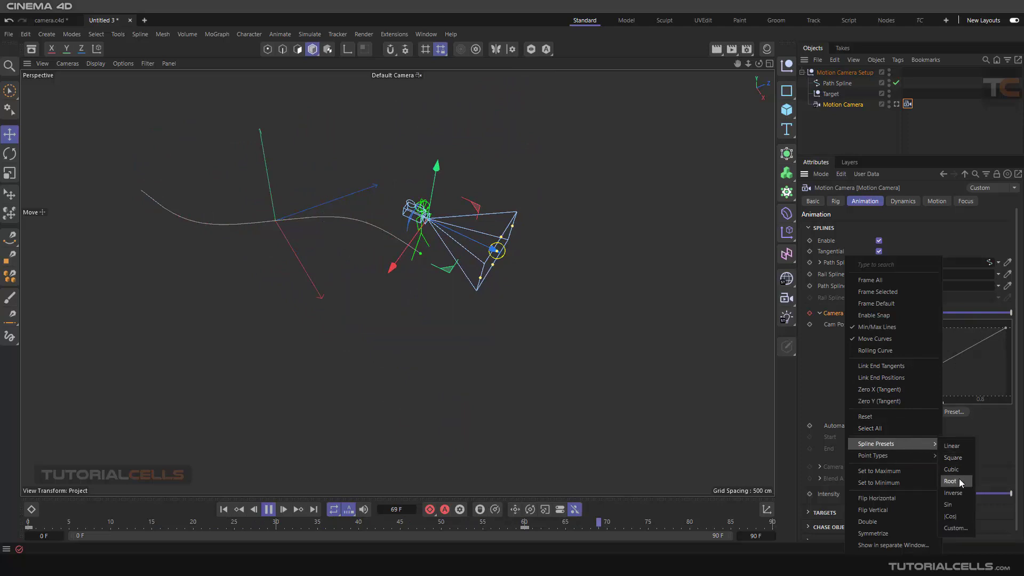
{"action": "left_click", "coordinate": [949, 505]}
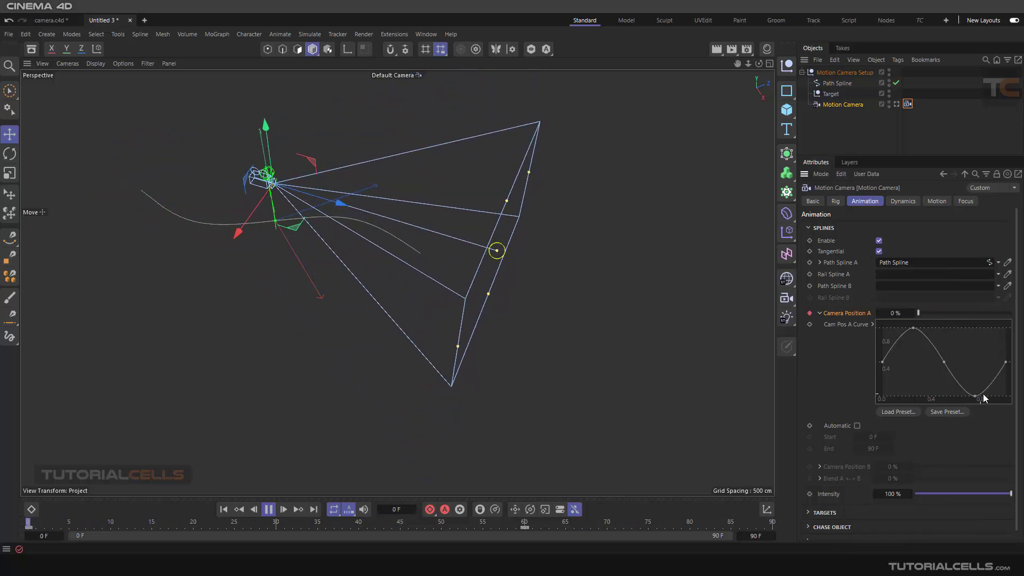
Apply the Cubic spline preset to the Camera Position A curve
{"action": "right_click", "coordinate": [977, 348]}
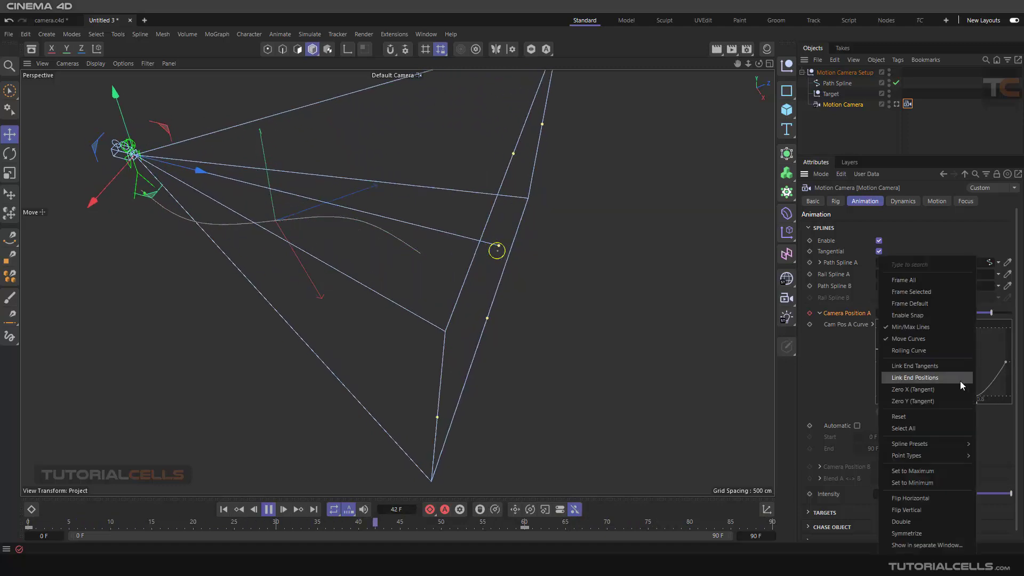
{"action": "mouse_move", "coordinate": [933, 444]}
{"action": "left_click", "coordinate": [985, 468]}
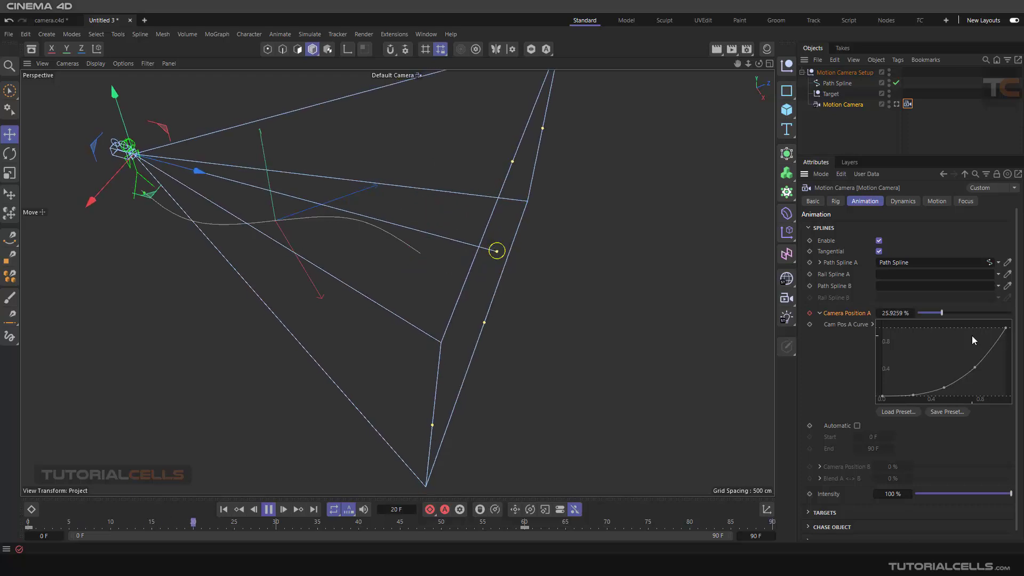
{"action": "left_click", "coordinate": [821, 313]}
Look at the Blend A <-> B settings, stop the playback and return the timeline to frame 0
{"action": "left_click", "coordinate": [820, 336]}
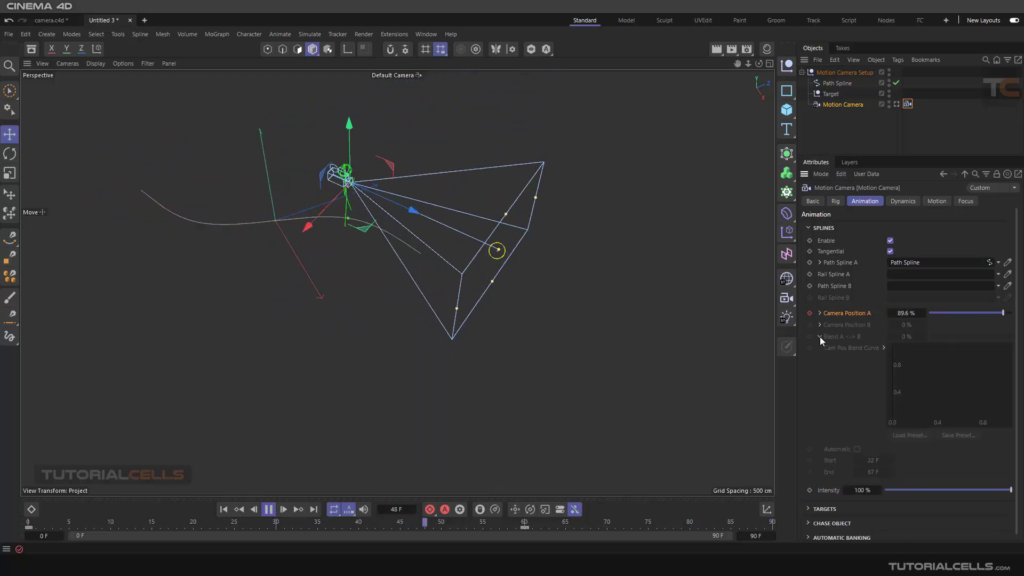
{"action": "left_click", "coordinate": [820, 334]}
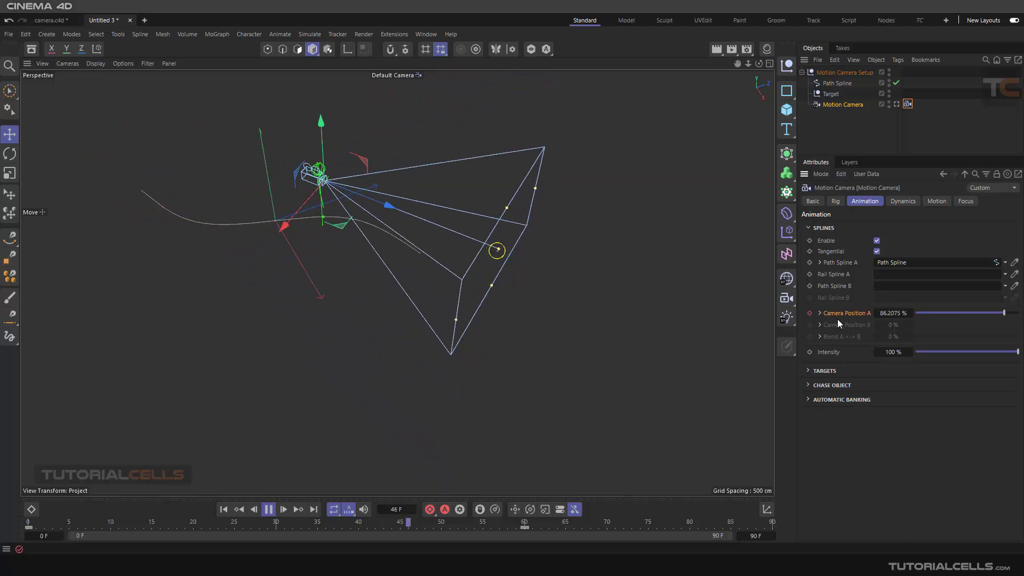
{"action": "left_click", "coordinate": [266, 510]}
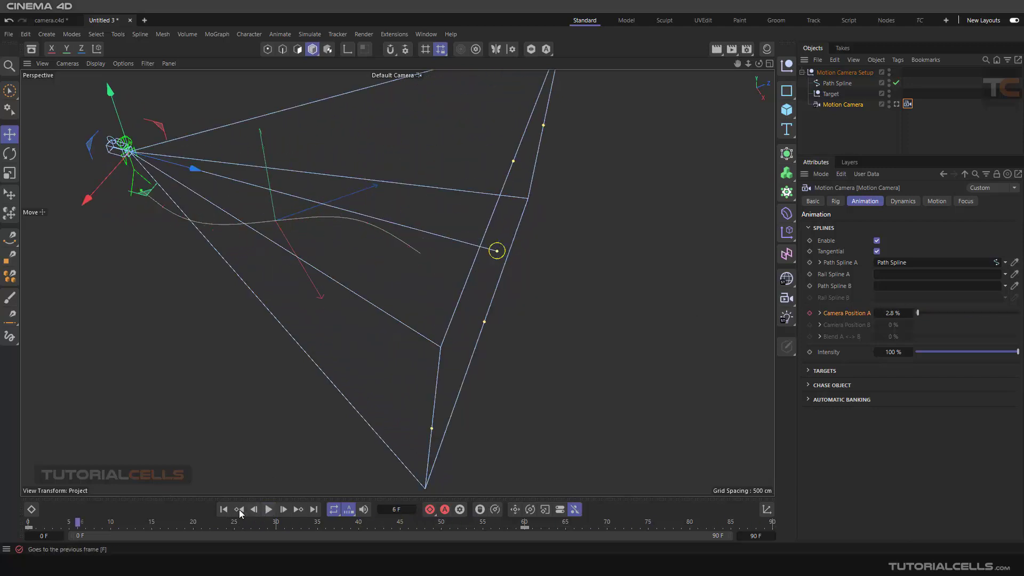
{"action": "left_click", "coordinate": [224, 510]}
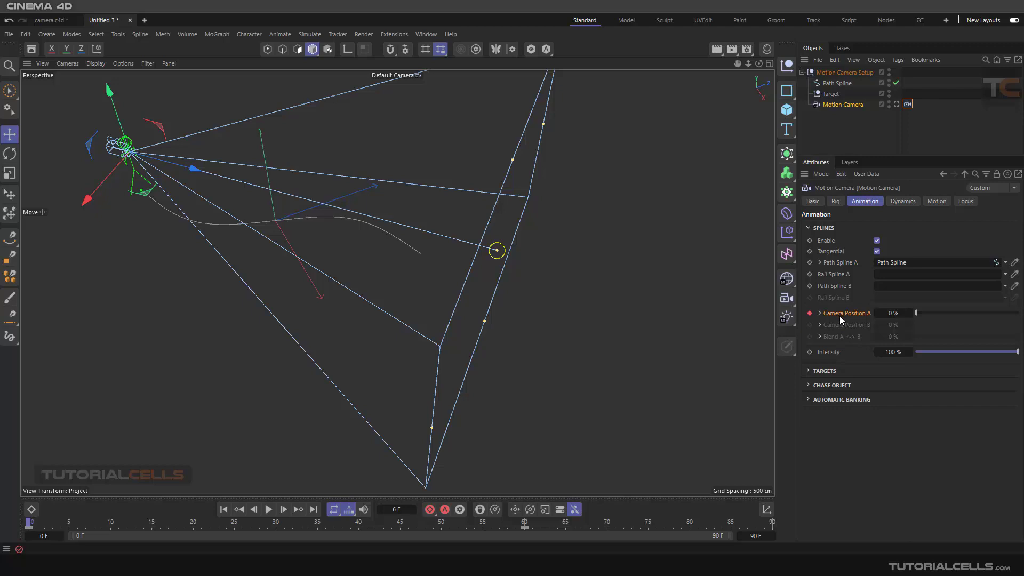
Raise the Path Spline's second point and lower its fourth point vertically to give the path a wave
{"action": "left_click_drag", "start_coordinate": [270, 284], "coordinate": [370, 295], "text": "alt"}
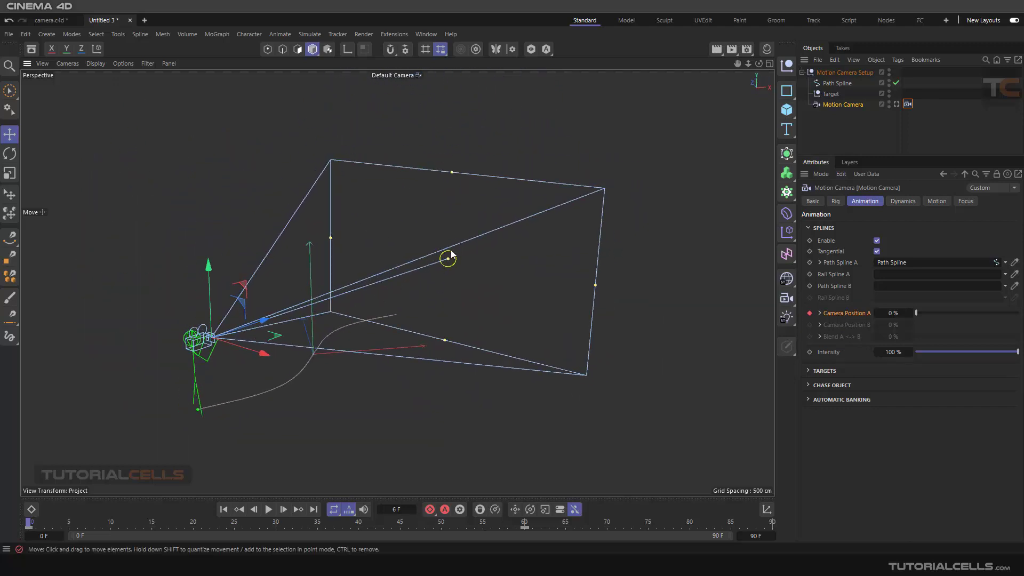
{"action": "left_click", "coordinate": [830, 82]}
{"action": "left_click", "coordinate": [267, 49]}
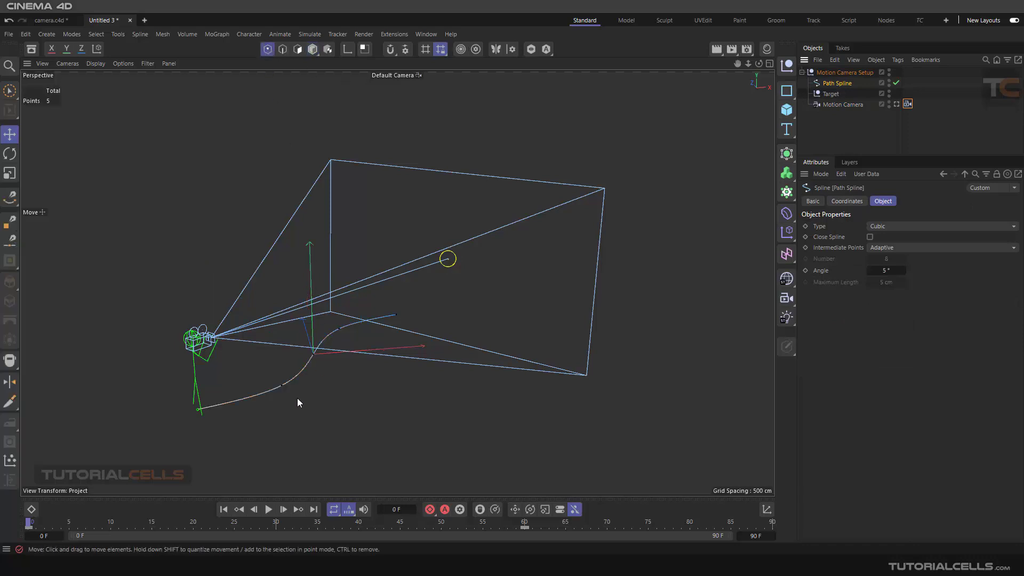
{"action": "left_click", "coordinate": [280, 386]}
{"action": "left_click_drag", "start_coordinate": [296, 403], "coordinate": [284, 373], "text": "alt"}
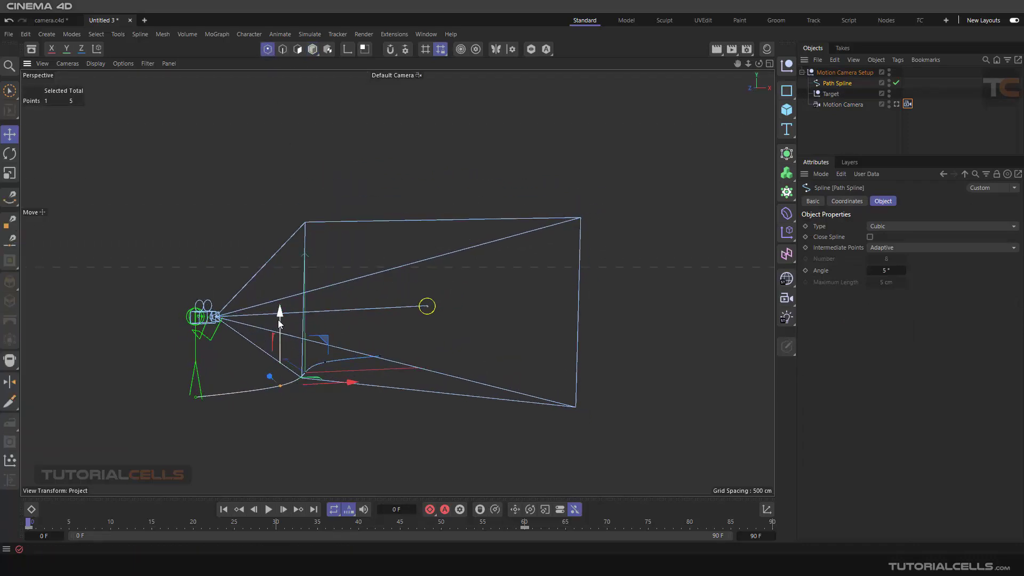
{"action": "left_click_drag", "start_coordinate": [278, 319], "coordinate": [280, 281]}
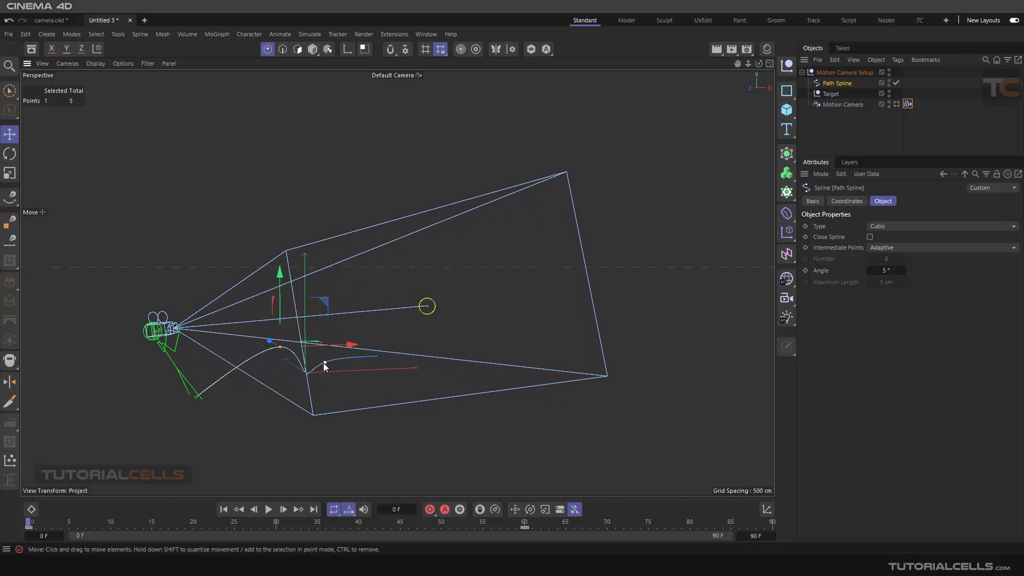
{"action": "left_click", "coordinate": [323, 363]}
{"action": "left_click_drag", "start_coordinate": [326, 311], "coordinate": [352, 393]}
{"action": "middle_click_drag", "start_coordinate": [352, 393], "coordinate": [505, 303], "text": "alt"}
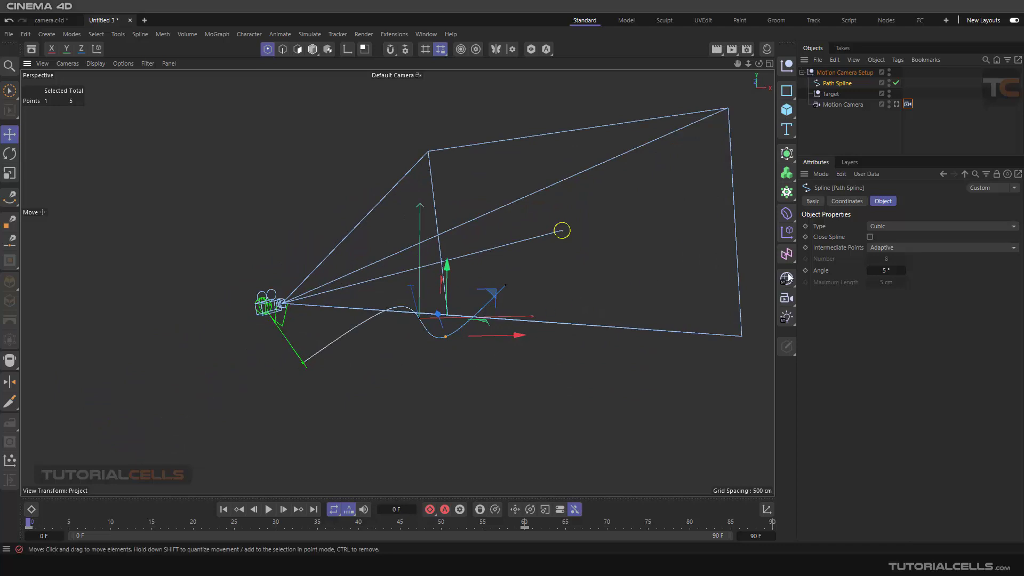
Move the Motion Camera along the reshaped path by setting Camera Position A to 57 %
{"action": "left_click", "coordinate": [907, 105]}
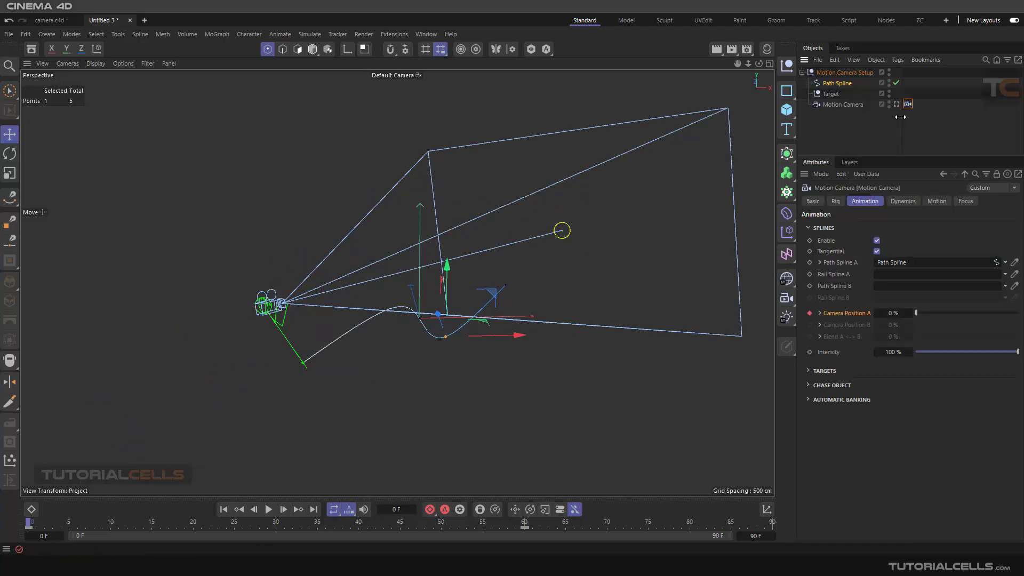
{"action": "left_click", "coordinate": [831, 252]}
{"action": "left_click_drag", "start_coordinate": [918, 314], "coordinate": [1008, 314]}
{"action": "left_click_drag", "start_coordinate": [986, 311], "coordinate": [968, 311]}
{"action": "left_click_drag", "start_coordinate": [455, 328], "coordinate": [482, 281], "text": "alt"}
{"action": "mouse_move", "coordinate": [969, 313]}
{"action": "left_mouse_down"}
{"action": "mouse_move", "coordinate": [1002, 313]}
{"action": "mouse_move", "coordinate": [975, 313]}
{"action": "left_mouse_up"}
{"action": "left_click_drag", "start_coordinate": [426, 299], "coordinate": [357, 347], "text": "alt"}
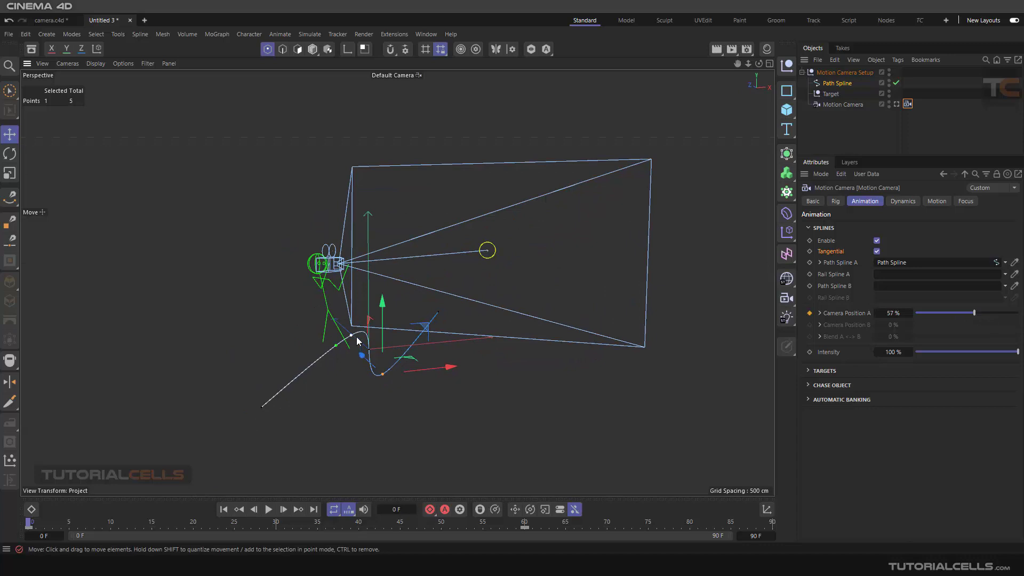
Move the Path Spline's second point upward and toward the target so the path climbs more steeply
{"action": "left_click", "coordinate": [352, 336]}
{"action": "left_click_drag", "start_coordinate": [395, 288], "coordinate": [485, 241]}
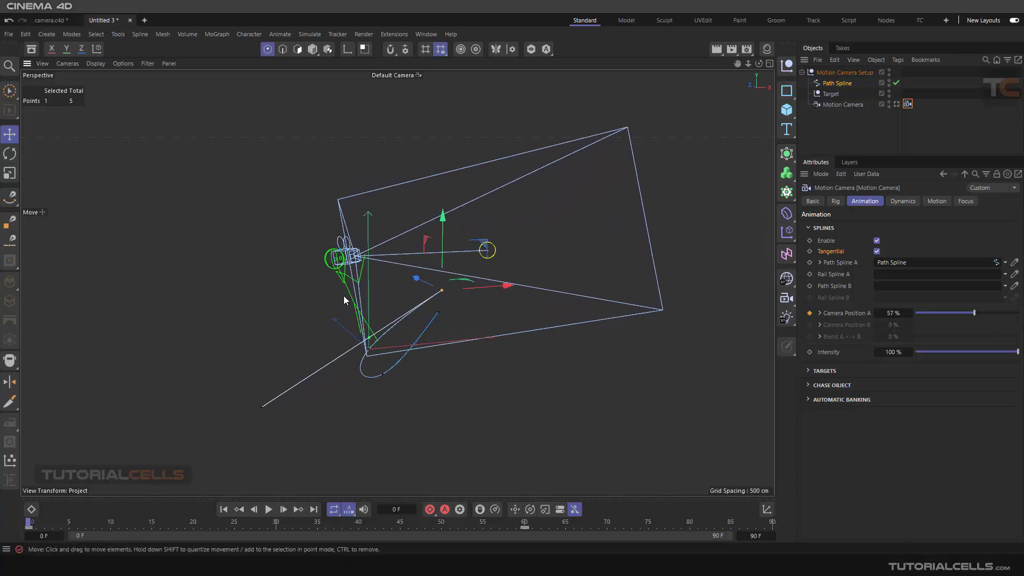
{"action": "left_click_drag", "start_coordinate": [344, 296], "coordinate": [327, 318], "text": "alt"}
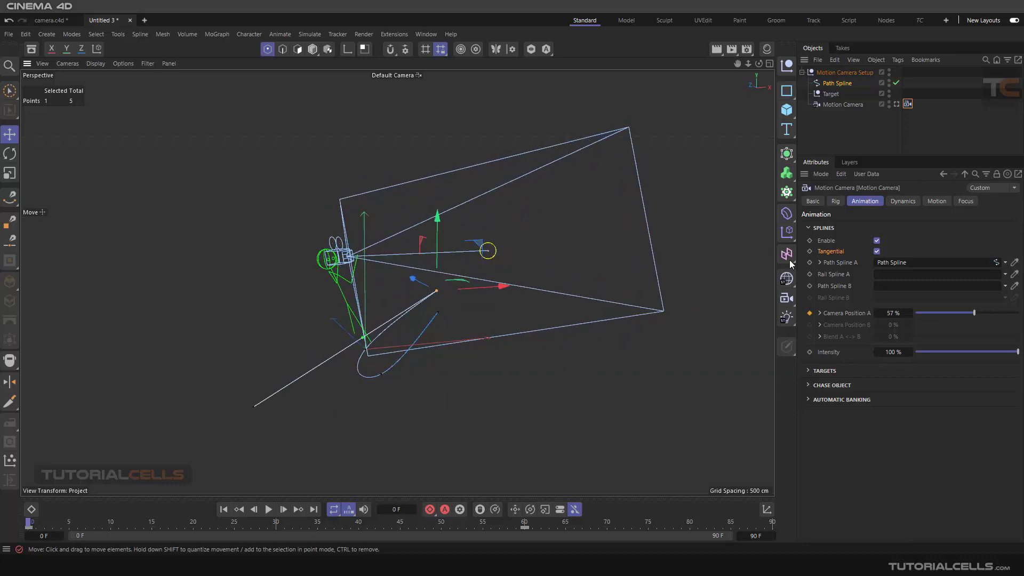
Compare the camera rig with Tangential off and on again while moving Camera Position A to 66 %
{"action": "left_click", "coordinate": [876, 251]}
{"action": "left_click_drag", "start_coordinate": [554, 315], "coordinate": [410, 316], "text": "alt"}
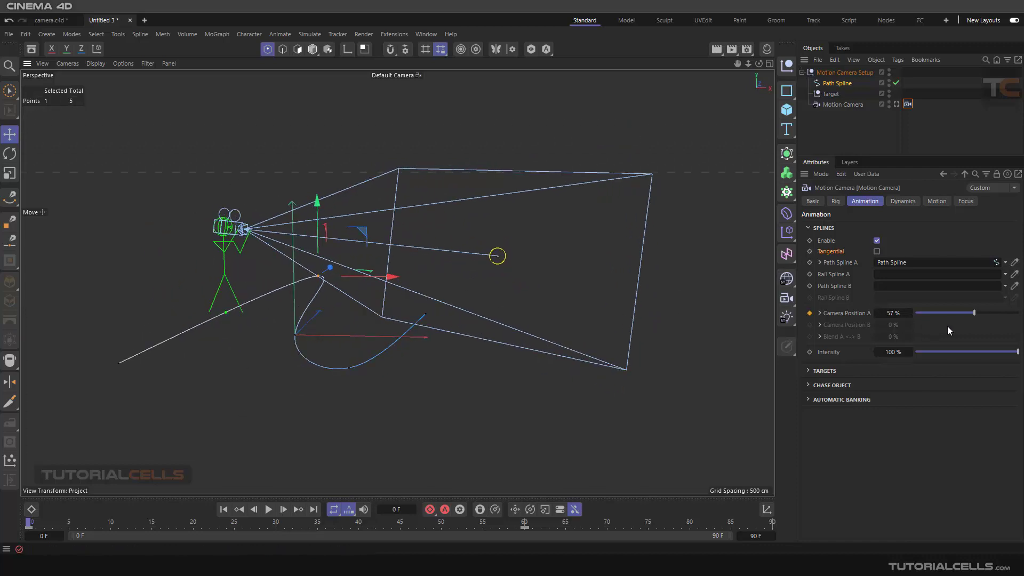
{"action": "mouse_move", "coordinate": [974, 312]}
{"action": "left_mouse_down"}
{"action": "mouse_move", "coordinate": [943, 313]}
{"action": "mouse_move", "coordinate": [1020, 313]}
{"action": "mouse_move", "coordinate": [987, 313]}
{"action": "left_mouse_up"}
{"action": "left_click_drag", "start_coordinate": [409, 298], "coordinate": [478, 313], "text": "alt"}
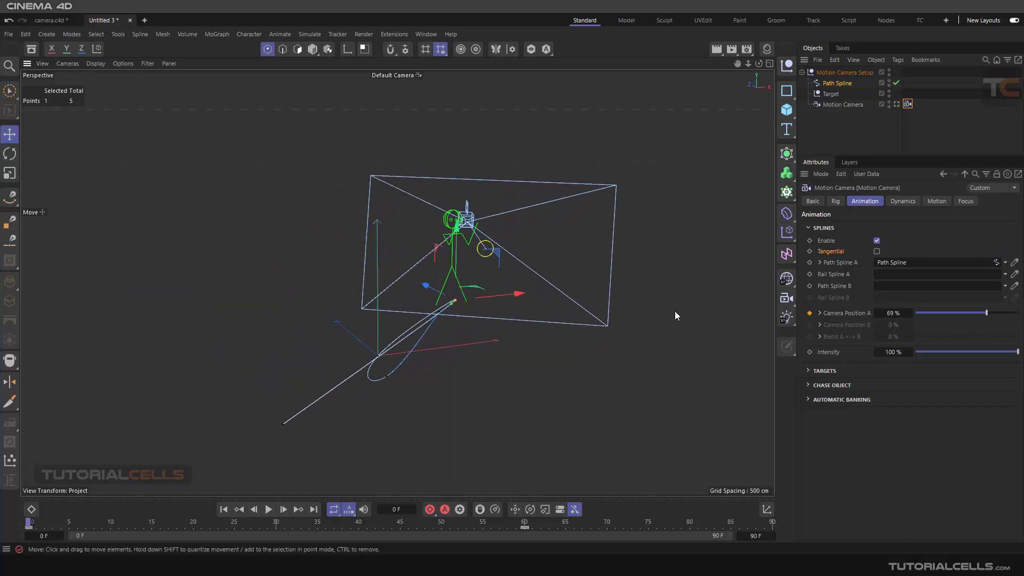
{"action": "left_click_drag", "start_coordinate": [972, 312], "coordinate": [948, 293]}
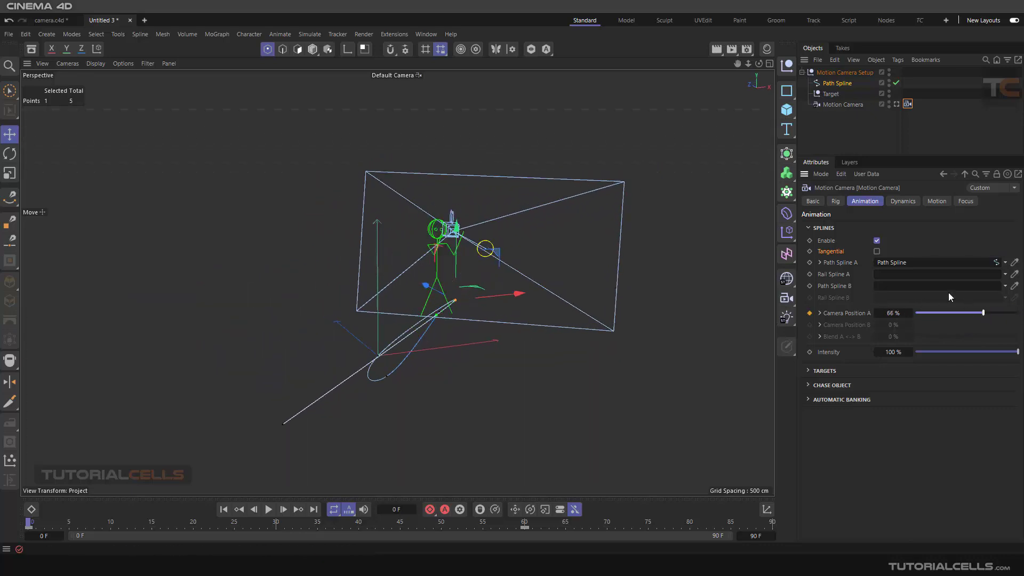
{"action": "left_click", "coordinate": [877, 251]}
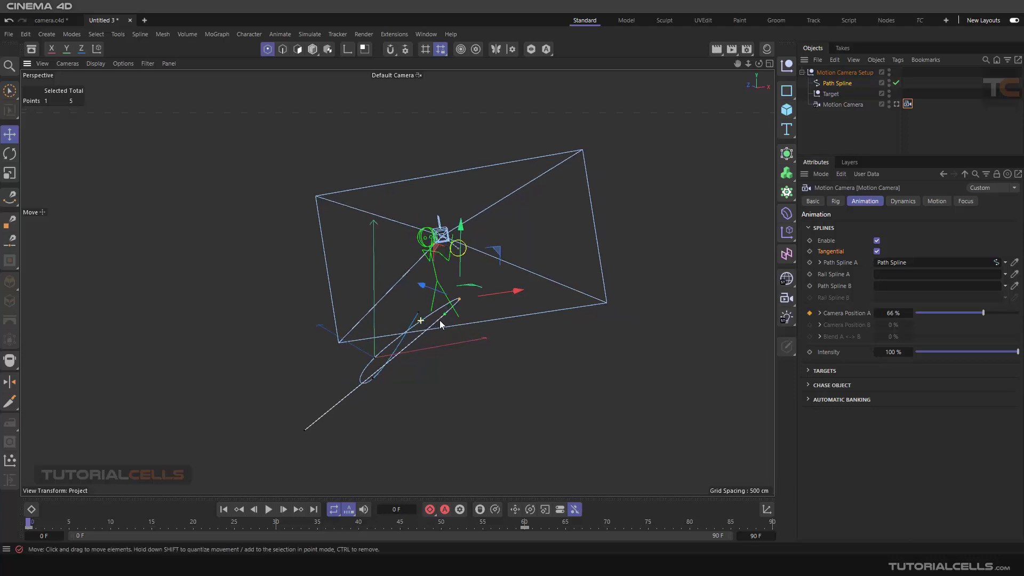
{"action": "left_click_drag", "start_coordinate": [440, 320], "coordinate": [453, 336], "text": "alt"}
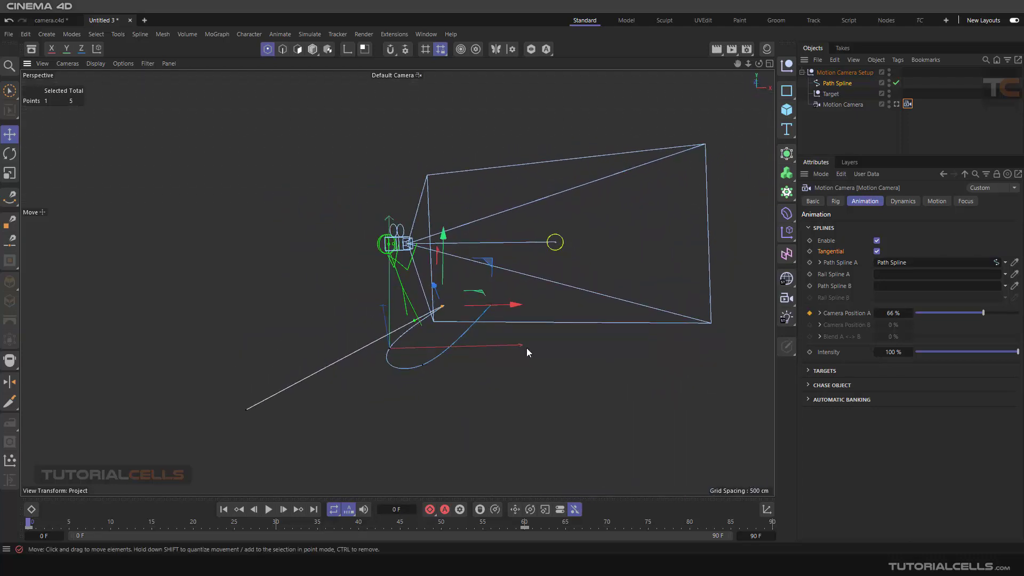
Delete the Path Spline object from the Motion Camera Setup
{"action": "left_click", "coordinate": [840, 86]}
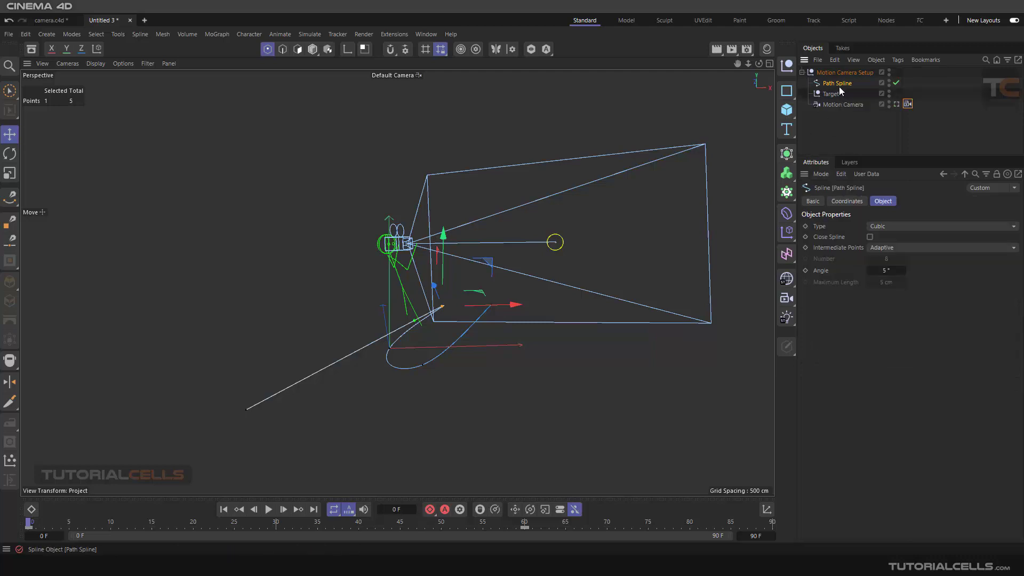
{"action": "key", "text": "Delete"}
{"action": "scroll", "coordinate": [508, 276], "scroll_direction": "down", "scroll_amount": 5}
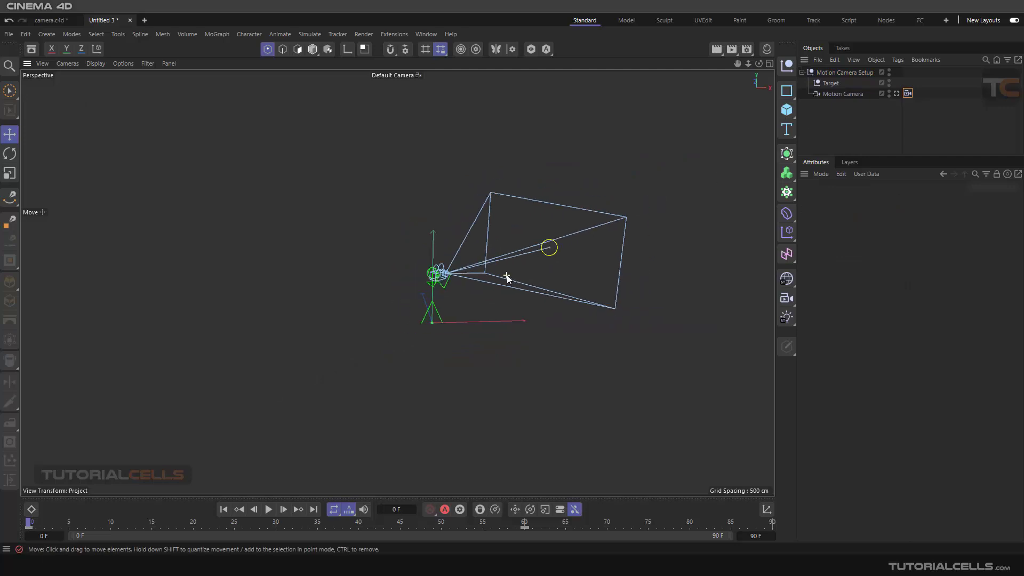
Draw an open five-point Bezier spline with the Spline Pen in the Top view, curving past the camera on its upper side
{"action": "left_click_drag", "start_coordinate": [507, 276], "coordinate": [532, 330], "text": "alt"}
{"action": "middle_click", "coordinate": [522, 251]}
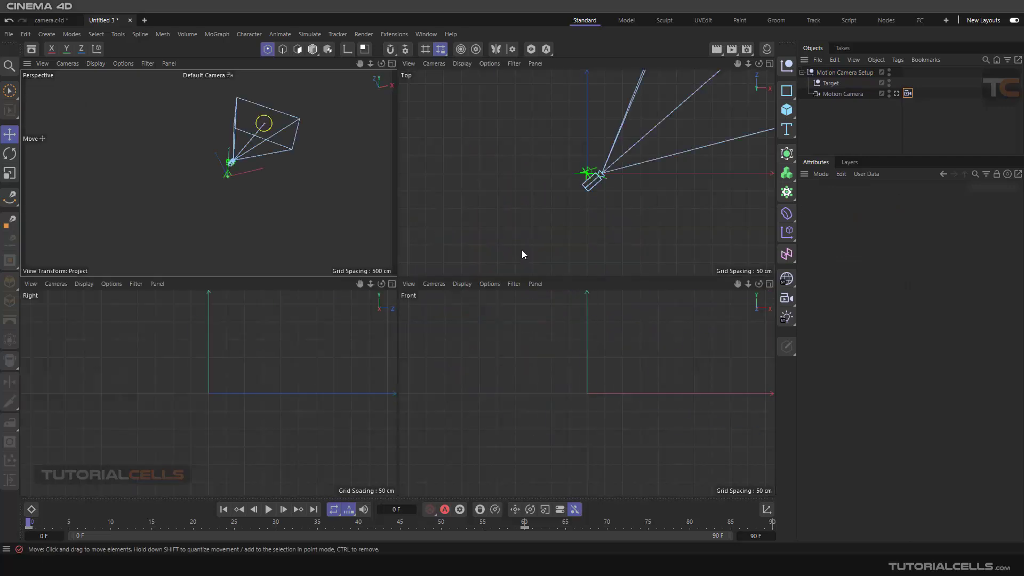
{"action": "middle_click", "coordinate": [523, 242]}
{"action": "scroll", "coordinate": [455, 267], "scroll_direction": "down", "scroll_amount": 6}
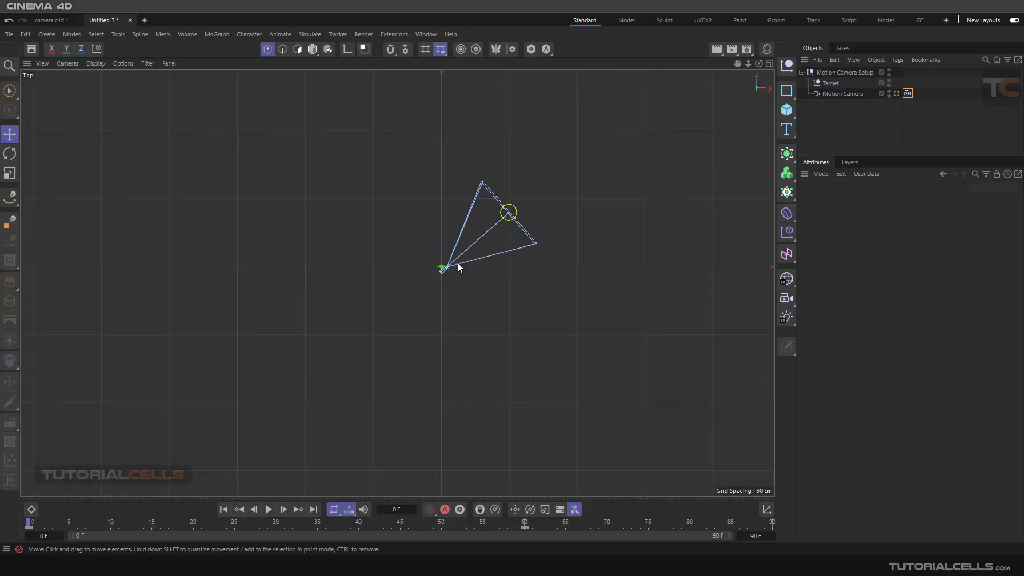
{"action": "scroll", "coordinate": [457, 264], "scroll_direction": "up", "scroll_amount": 2}
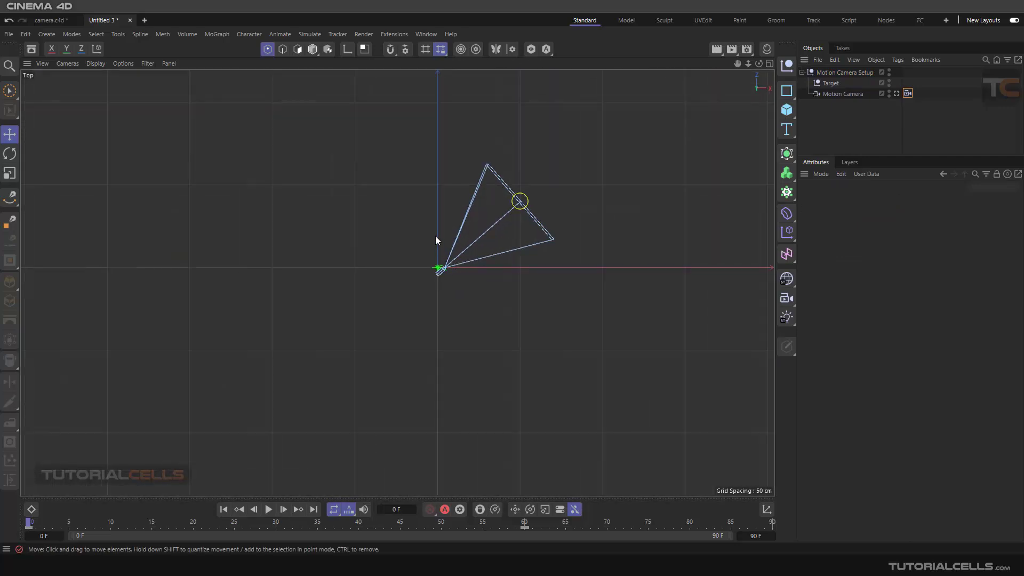
{"action": "left_click", "coordinate": [16, 198]}
{"action": "left_click", "coordinate": [53, 216]}
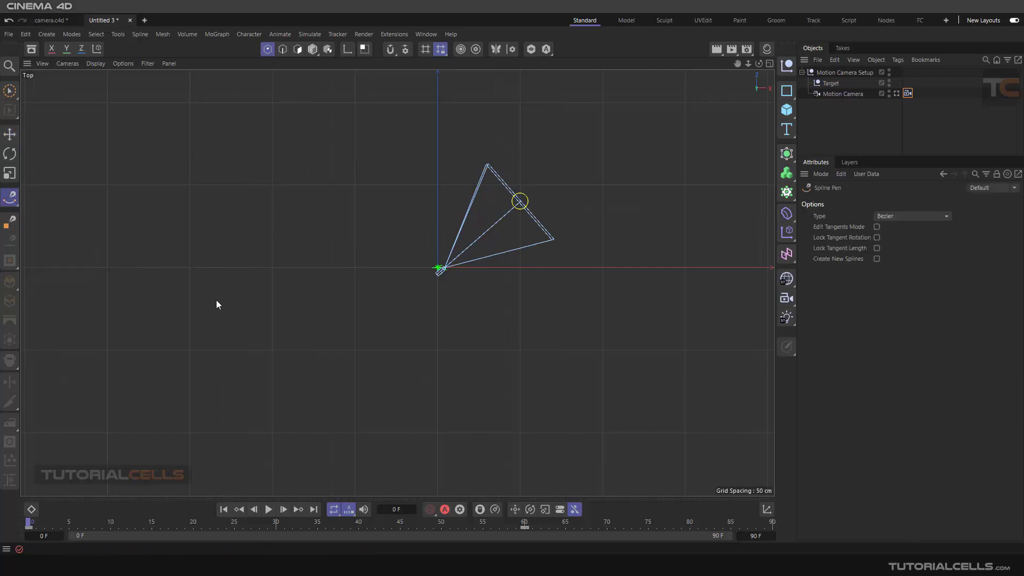
{"action": "left_click", "coordinate": [317, 319]}
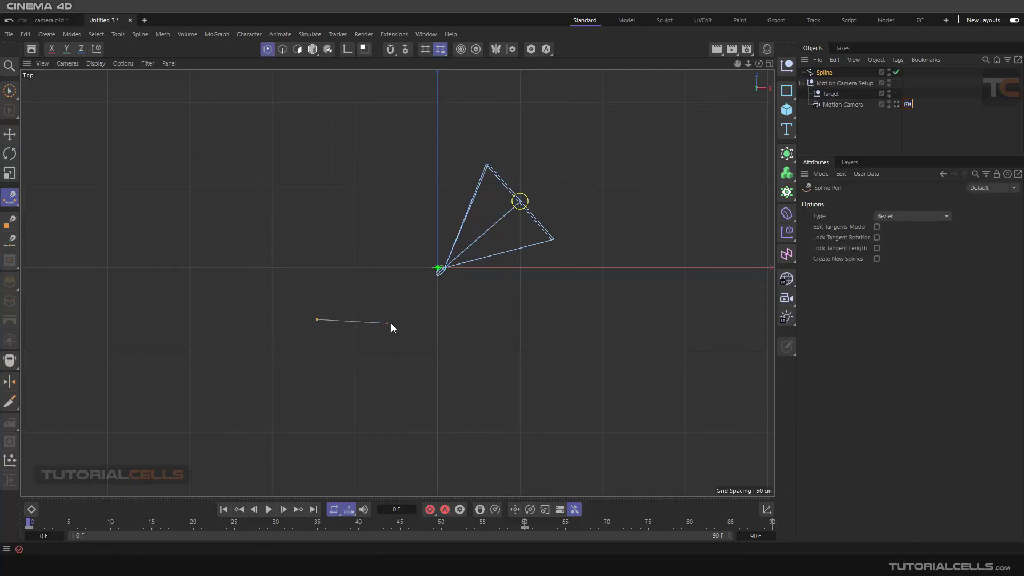
{"action": "left_click_drag", "start_coordinate": [402, 322], "coordinate": [434, 309]}
{"action": "left_click_drag", "start_coordinate": [446, 166], "coordinate": [493, 148]}
{"action": "left_click_drag", "start_coordinate": [607, 152], "coordinate": [653, 175]}
{"action": "left_click_drag", "start_coordinate": [706, 142], "coordinate": [730, 139]}
{"action": "key", "text": "Escape"}
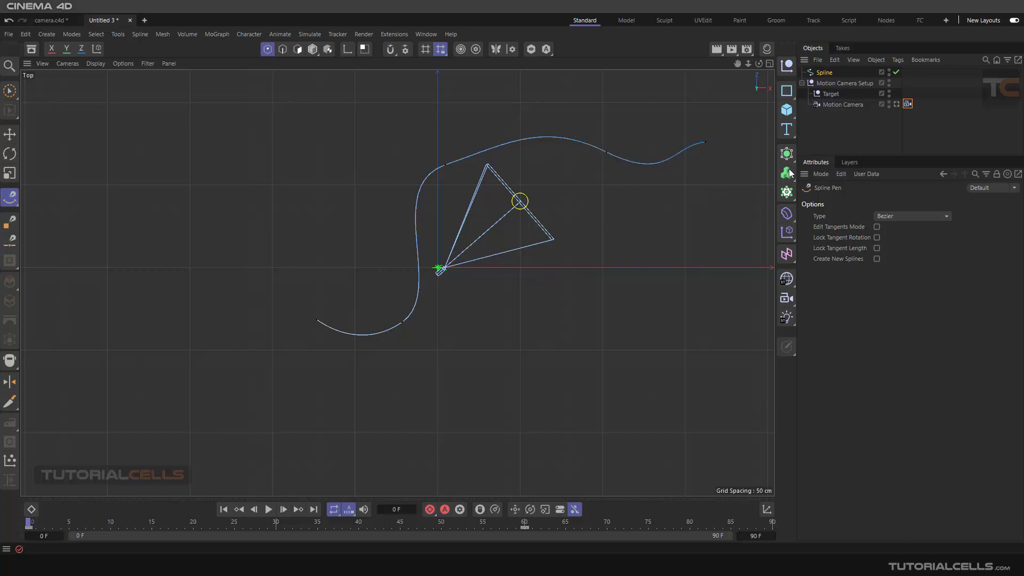
Draw a second, separate seven-point Bezier spline that crosses the first one, and return to model mode
{"action": "left_click", "coordinate": [833, 121]}
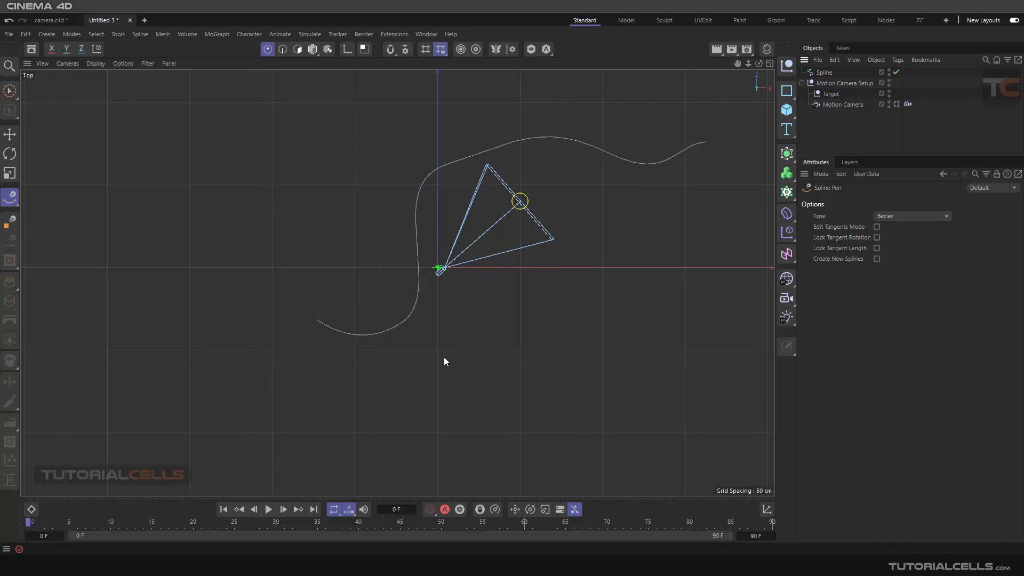
{"action": "left_click", "coordinate": [378, 384]}
{"action": "left_click_drag", "start_coordinate": [369, 308], "coordinate": [379, 287]}
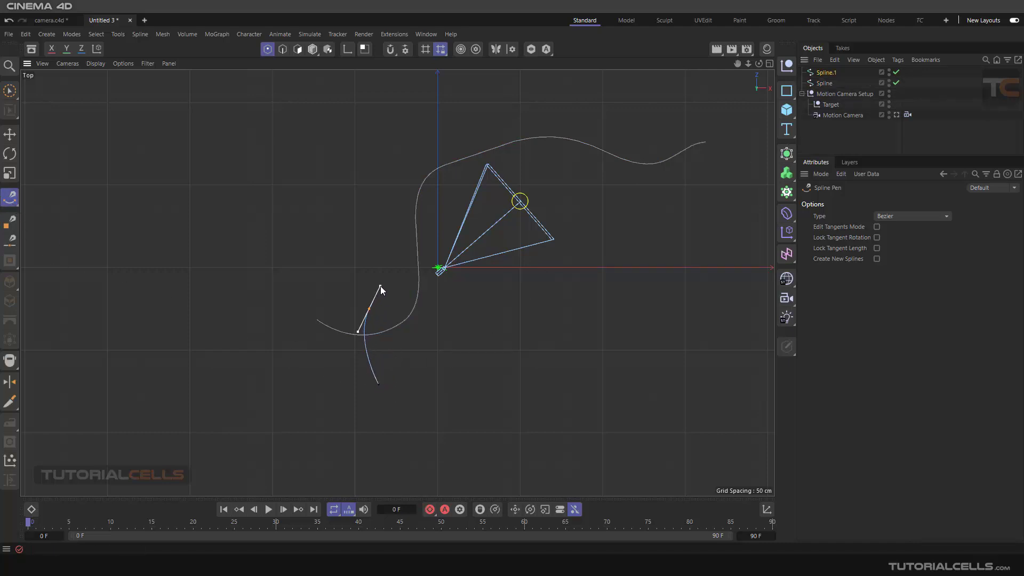
{"action": "left_click_drag", "start_coordinate": [355, 218], "coordinate": [378, 193]}
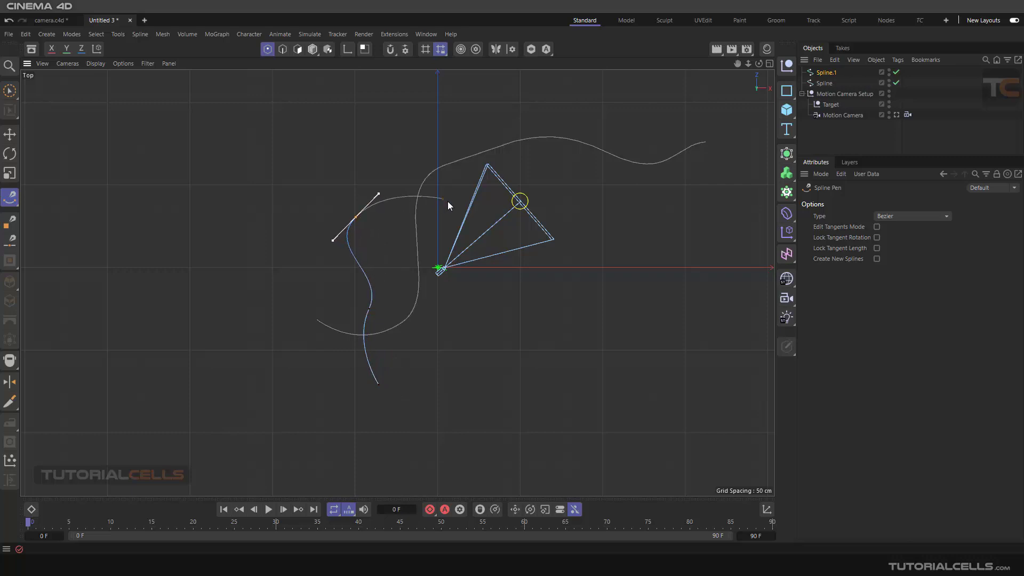
{"action": "left_click_drag", "start_coordinate": [608, 263], "coordinate": [658, 240]}
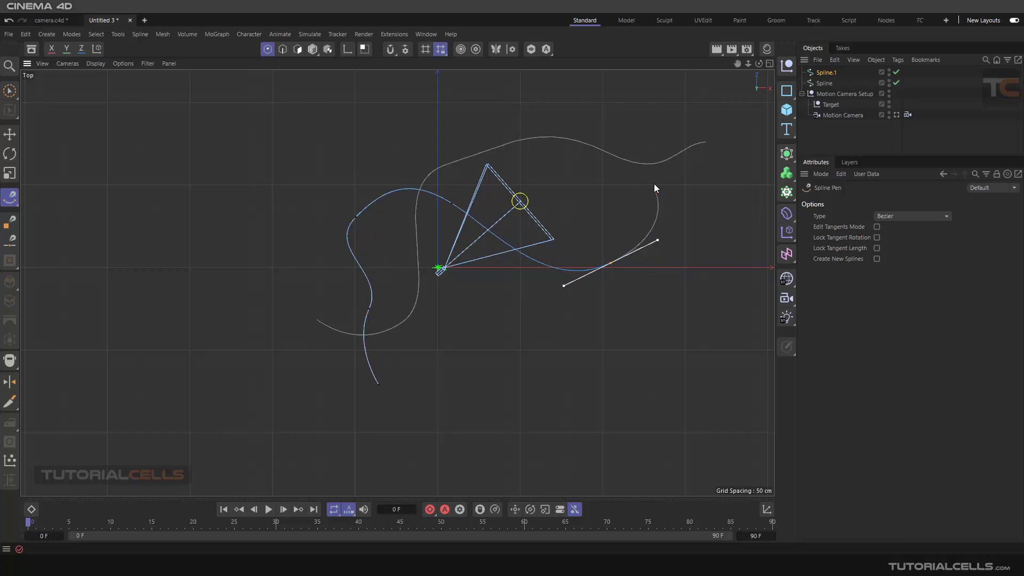
{"action": "left_click_drag", "start_coordinate": [641, 127], "coordinate": [627, 104]}
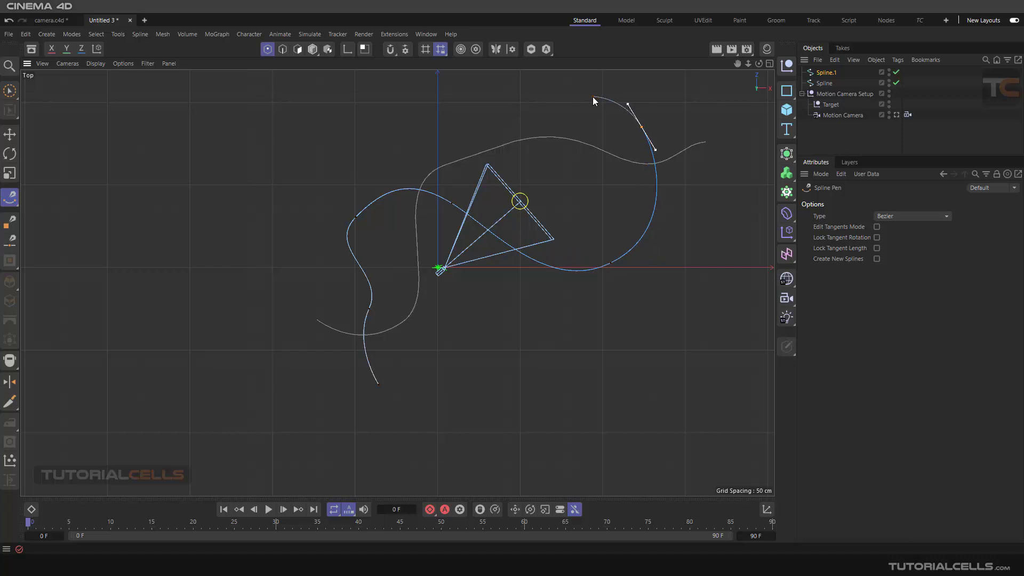
{"action": "left_click", "coordinate": [593, 97]}
{"action": "left_click", "coordinate": [313, 50]}
Rename the first drawn spline as A and the second one as B
{"action": "middle_click", "coordinate": [466, 187]}
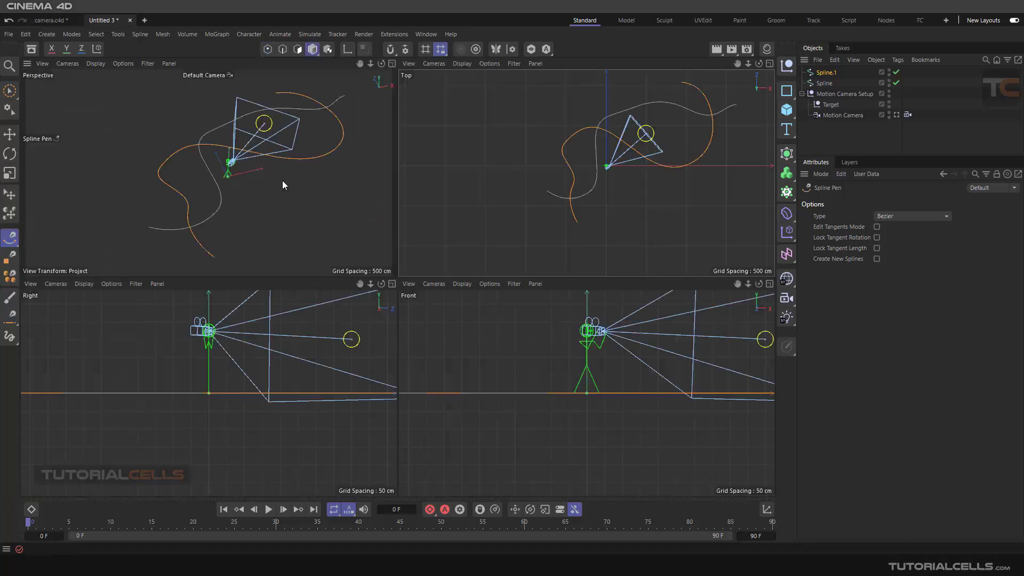
{"action": "middle_click", "coordinate": [282, 181]}
{"action": "left_click_drag", "start_coordinate": [396, 283], "coordinate": [478, 262], "text": "alt"}
{"action": "middle_click_drag", "start_coordinate": [477, 267], "coordinate": [454, 278], "text": "alt"}
{"action": "left_click", "coordinate": [826, 83]}
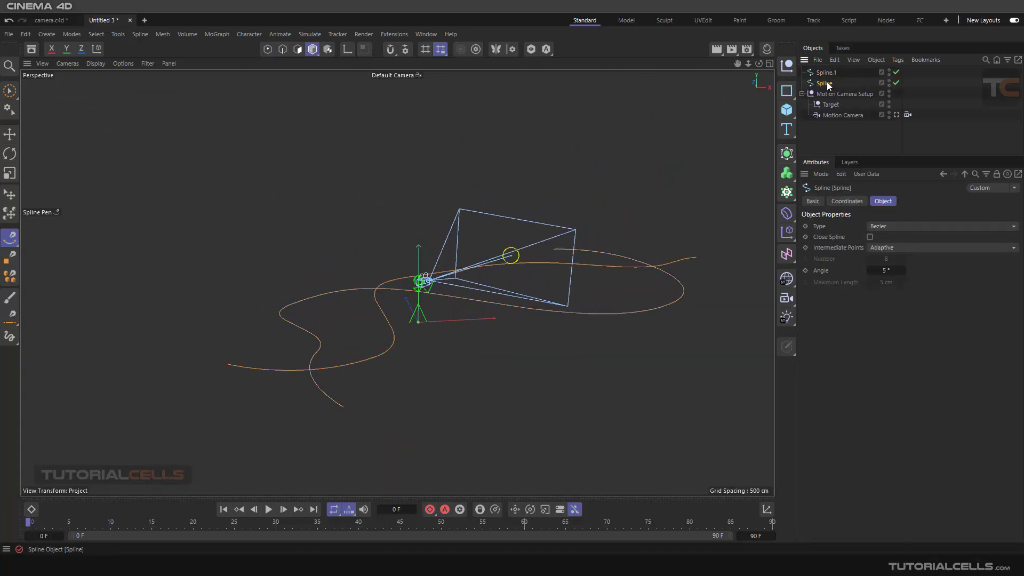
{"action": "double_click", "coordinate": [827, 83]}
{"action": "type", "text": "A"}
{"action": "double_click", "coordinate": [832, 73]}
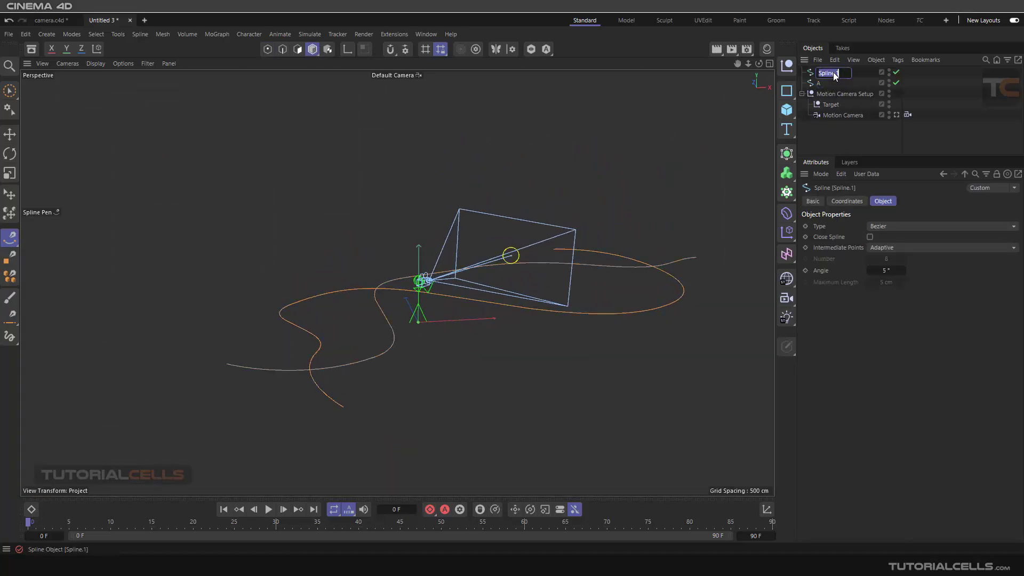
{"action": "type", "text": "B"}
Make splines A and B children of the Motion Camera Setup object
{"action": "left_click", "coordinate": [833, 124]}
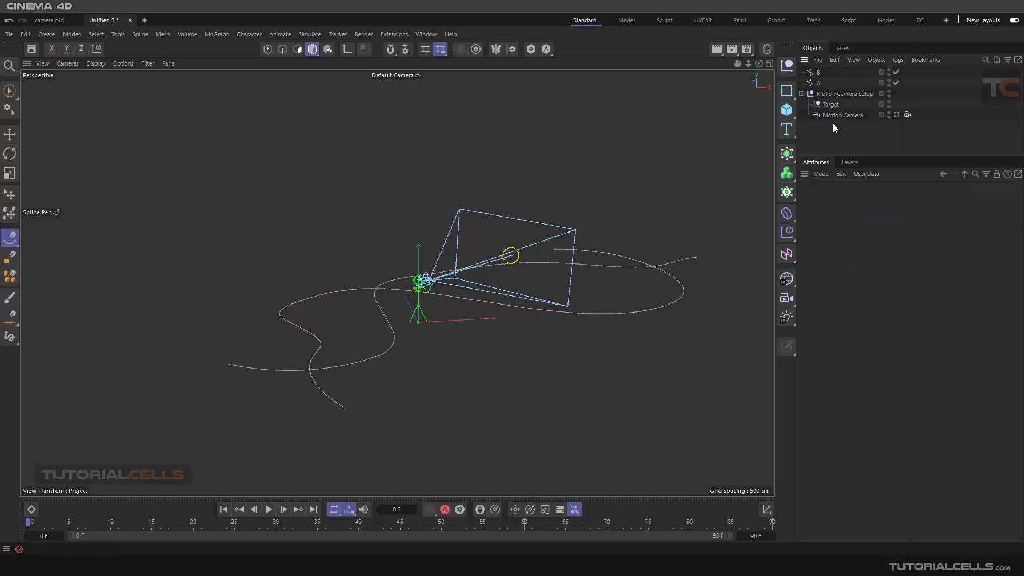
{"action": "left_click", "coordinate": [820, 84]}
{"action": "left_click", "coordinate": [818, 73], "text": "shift"}
{"action": "left_click_drag", "start_coordinate": [816, 84], "coordinate": [825, 95]}
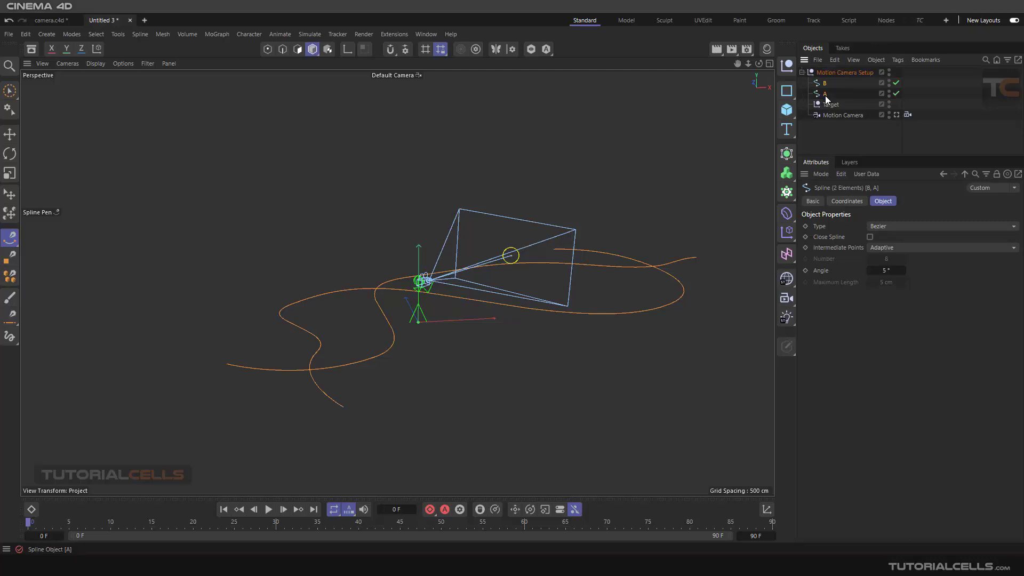
Assign spline A as the Motion Camera tag's Path Spline A and set Camera Position A to 0 %
{"action": "left_click", "coordinate": [907, 115]}
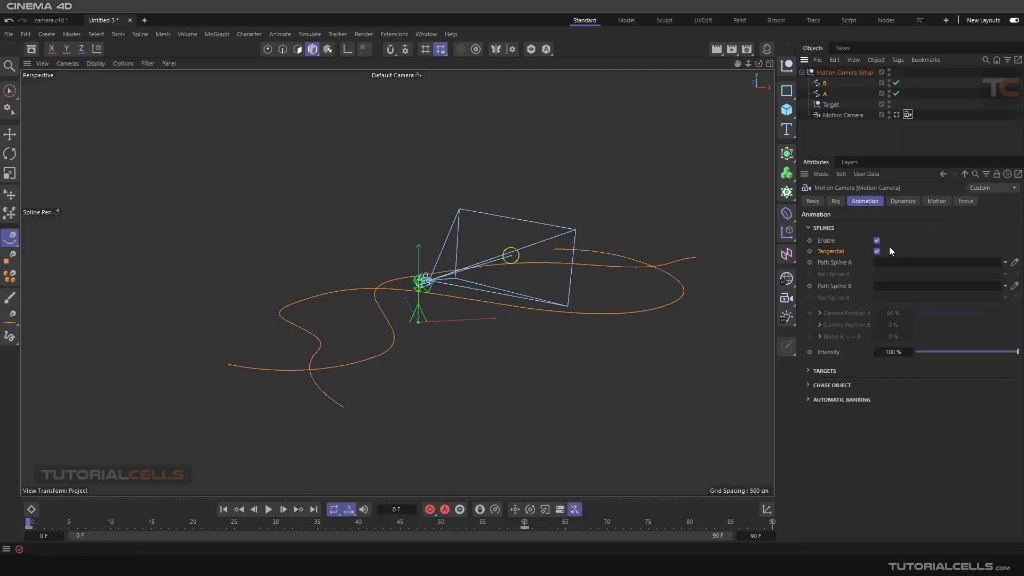
{"action": "left_click", "coordinate": [833, 262]}
{"action": "left_click_drag", "start_coordinate": [825, 94], "coordinate": [890, 262]}
{"action": "left_click_drag", "start_coordinate": [949, 314], "coordinate": [913, 314]}
Remove the keyframing from Camera Position A and assign spline B as Path Spline B
{"action": "left_click", "coordinate": [841, 136]}
{"action": "left_click", "coordinate": [908, 115]}
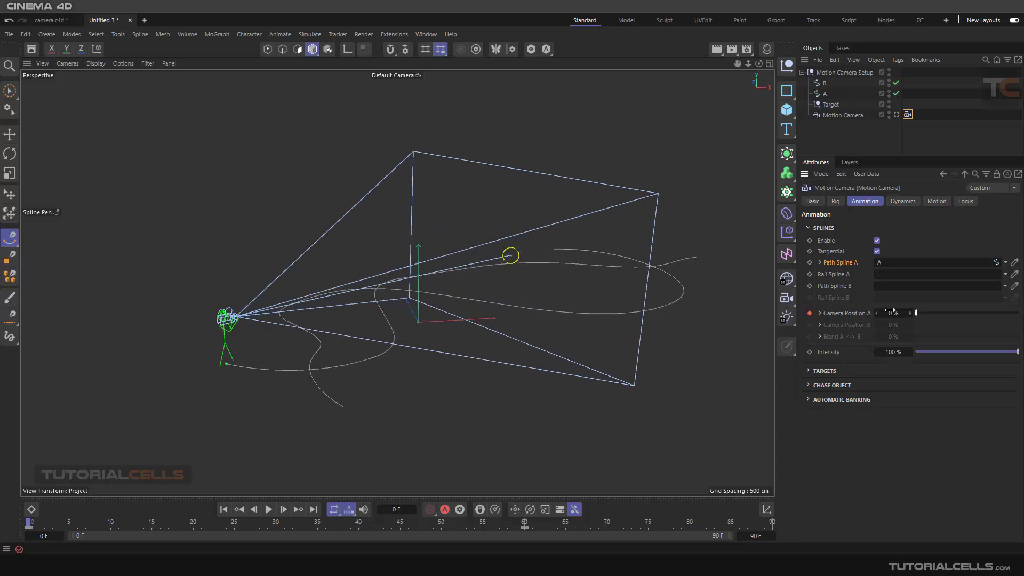
{"action": "left_click", "coordinate": [809, 314]}
{"action": "left_click_drag", "start_coordinate": [824, 83], "coordinate": [881, 286]}
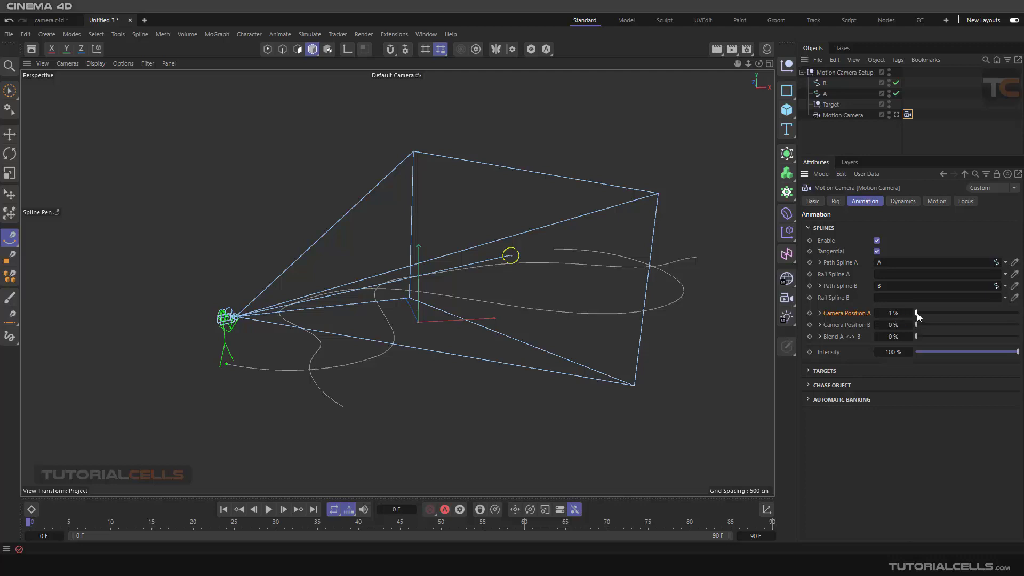
Scrub Camera Position A and Camera Position B back to 0 %, and set the A-to-B blend to 100 %
{"action": "left_click_drag", "start_coordinate": [917, 312], "coordinate": [990, 325]}
{"action": "left_click_drag", "start_coordinate": [919, 328], "coordinate": [910, 327]}
{"action": "left_click_drag", "start_coordinate": [917, 338], "coordinate": [1018, 337]}
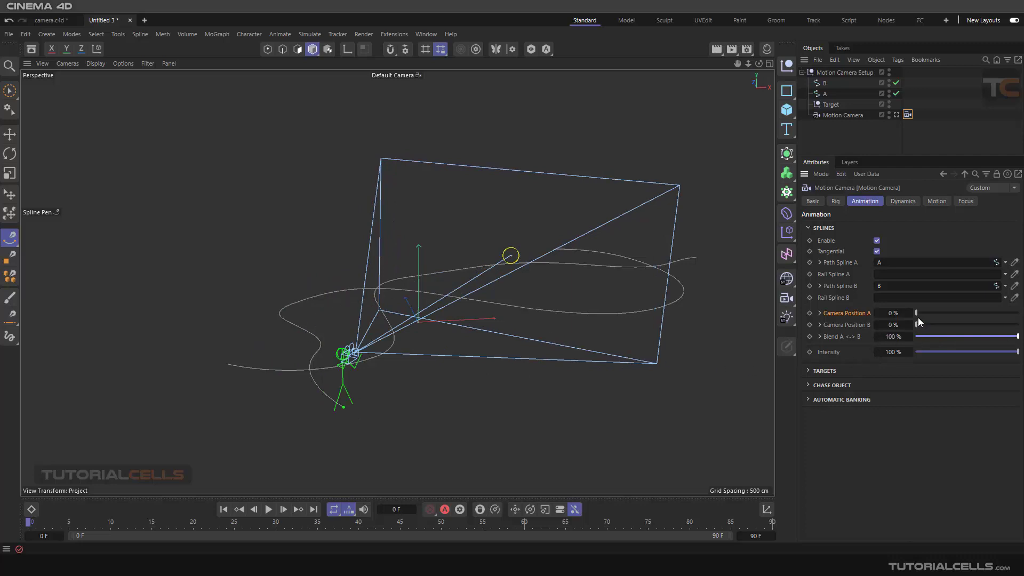
Test Camera Position B on its spline and set the Blend A <-> B value to 50 %
{"action": "mouse_move", "coordinate": [917, 324]}
{"action": "left_mouse_down"}
{"action": "mouse_move", "coordinate": [1010, 327]}
{"action": "mouse_move", "coordinate": [916, 325]}
{"action": "left_mouse_up"}
{"action": "left_click", "coordinate": [896, 336]}
{"action": "type", "text": "50"}
{"action": "key", "text": "Return"}
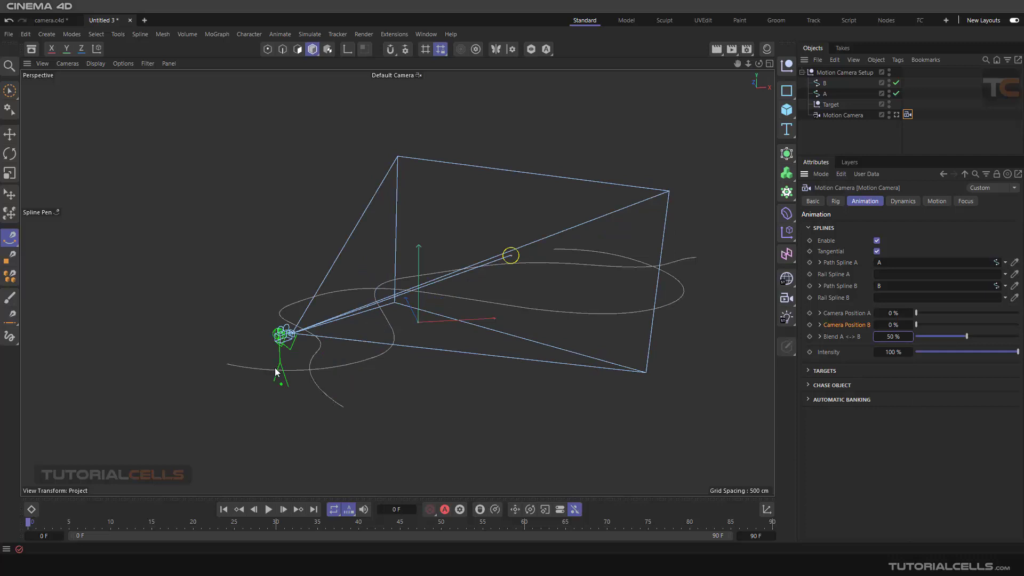
Test both camera positions and sweep the A-to-B blend between 0 % and 100 %, leaving all three at 0 %
{"action": "mouse_move", "coordinate": [917, 313]}
{"action": "left_mouse_down"}
{"action": "mouse_move", "coordinate": [993, 316]}
{"action": "mouse_move", "coordinate": [931, 313]}
{"action": "mouse_move", "coordinate": [913, 324]}
{"action": "left_mouse_up"}
{"action": "left_click_drag", "start_coordinate": [916, 325], "coordinate": [880, 329]}
{"action": "left_click_drag", "start_coordinate": [964, 337], "coordinate": [867, 336]}
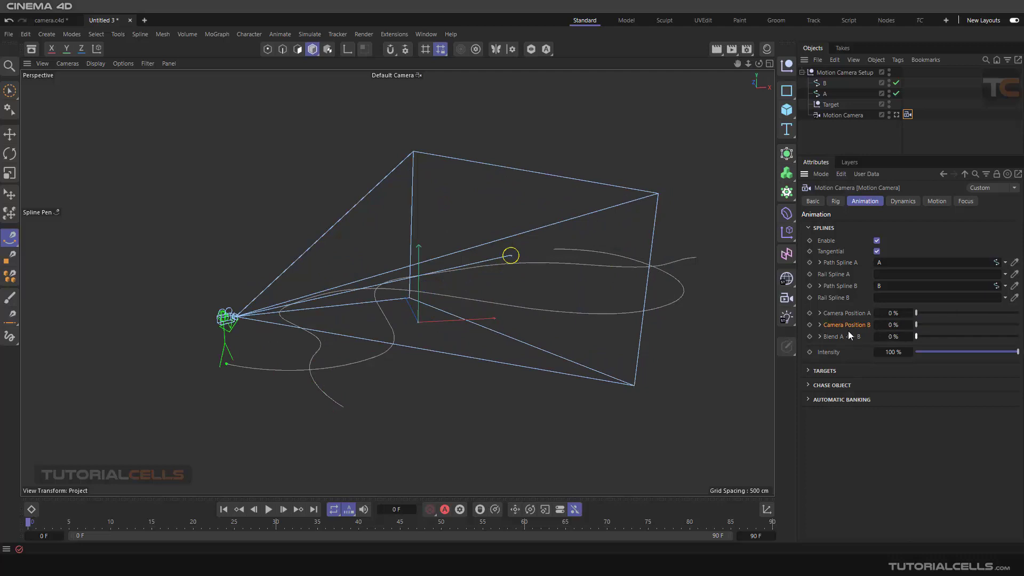
{"action": "left_click_drag", "start_coordinate": [915, 338], "coordinate": [1020, 344]}
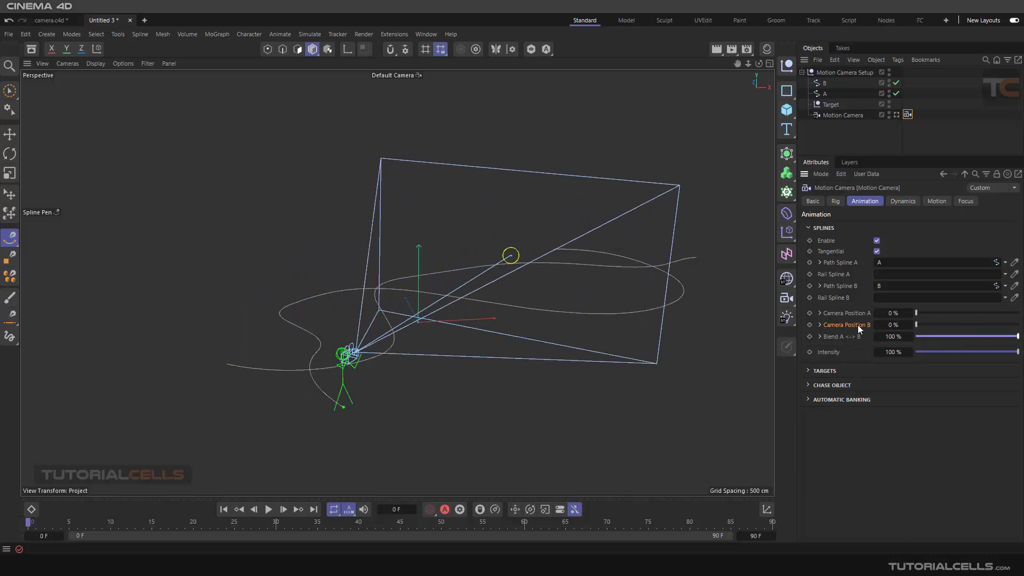
{"action": "left_click_drag", "start_coordinate": [1002, 340], "coordinate": [887, 335]}
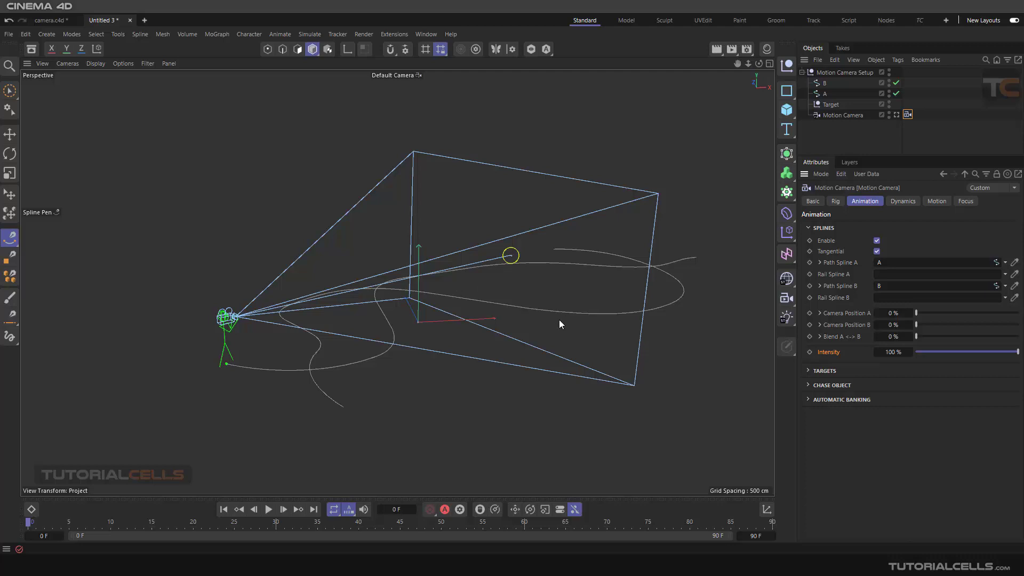
Try the Splines Intensity at 39 % and 0 % while testing Camera Position A, and return it to 100 %
{"action": "left_click_drag", "start_coordinate": [965, 353], "coordinate": [956, 353]}
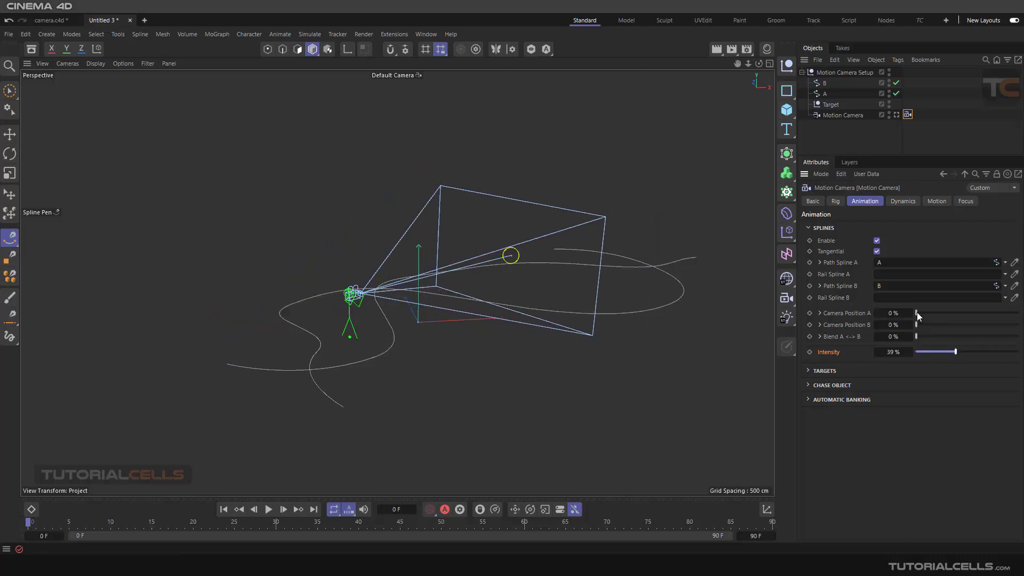
{"action": "mouse_move", "coordinate": [917, 312]}
{"action": "left_mouse_down"}
{"action": "mouse_move", "coordinate": [1015, 314]}
{"action": "mouse_move", "coordinate": [901, 312]}
{"action": "left_mouse_up"}
{"action": "left_click_drag", "start_coordinate": [955, 350], "coordinate": [905, 361]}
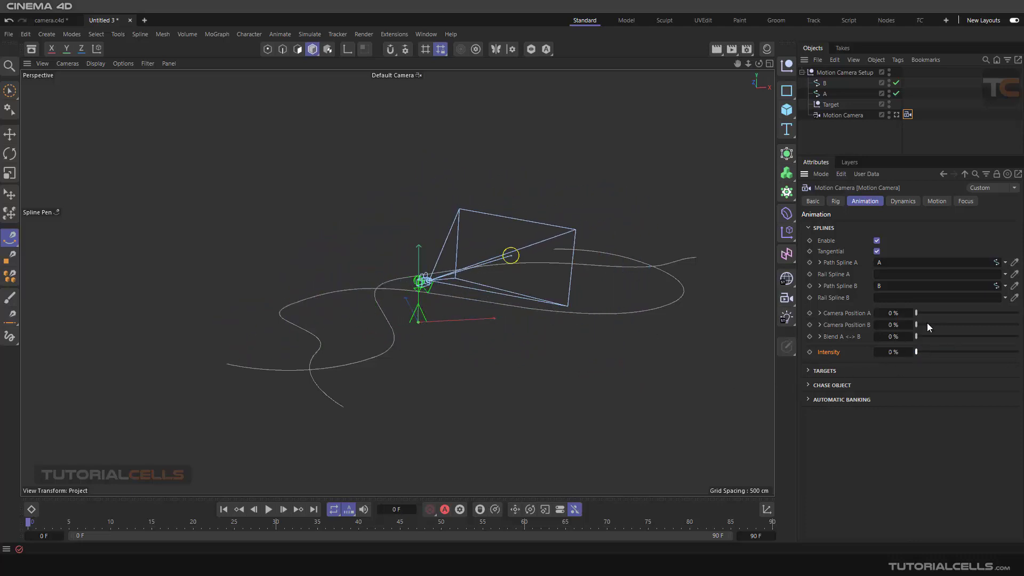
{"action": "left_click_drag", "start_coordinate": [841, 313], "coordinate": [840, 314]}
{"action": "left_click_drag", "start_coordinate": [918, 350], "coordinate": [1019, 353]}
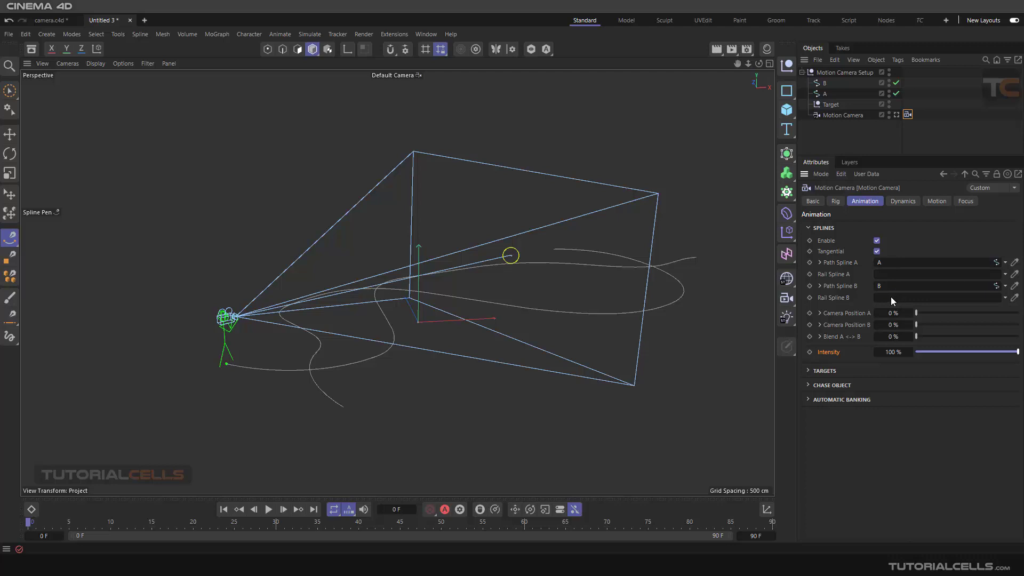
Delete splines A and B, and activate the Spline Pen in the four-view layout
{"action": "left_click", "coordinate": [824, 83]}
{"action": "left_click", "coordinate": [826, 94], "text": "ctrl"}
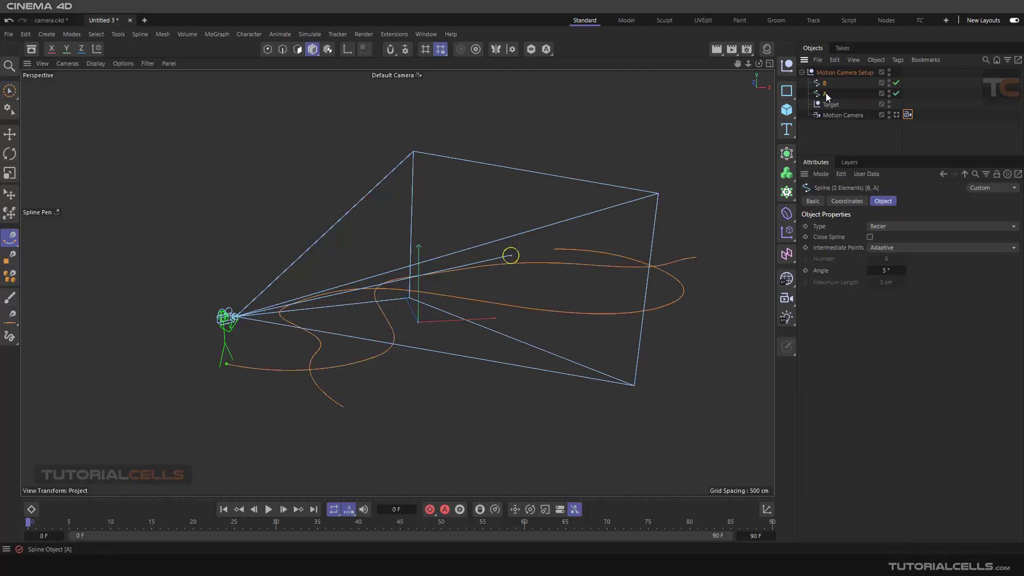
{"action": "key", "text": "Delete"}
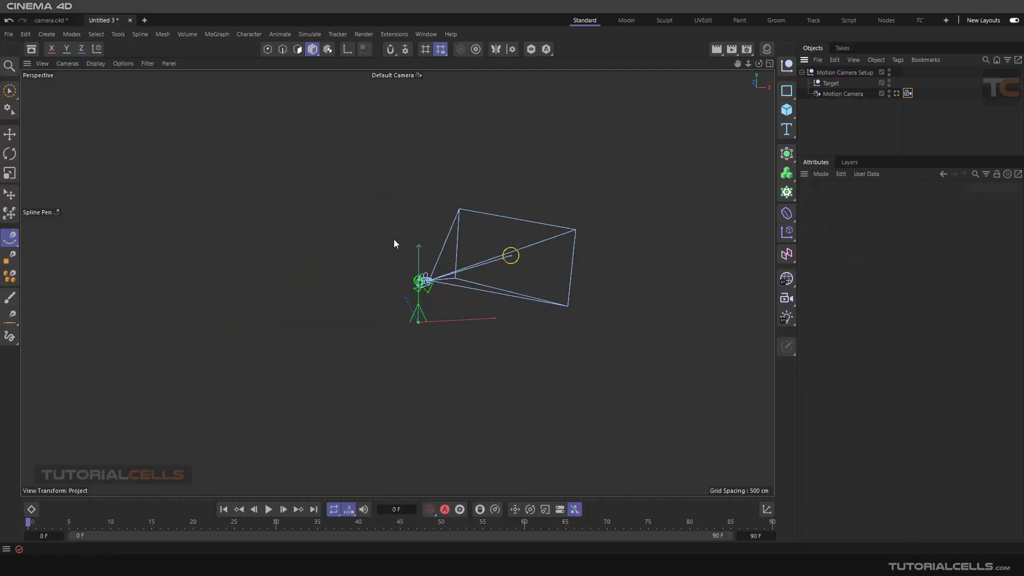
{"action": "middle_click", "coordinate": [362, 261]}
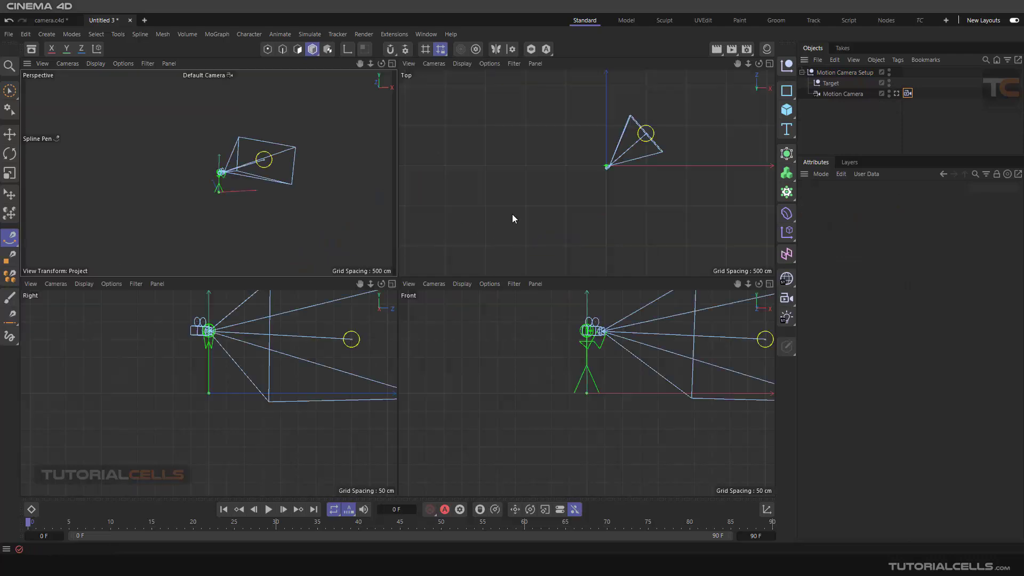
{"action": "left_click", "coordinate": [9, 237]}
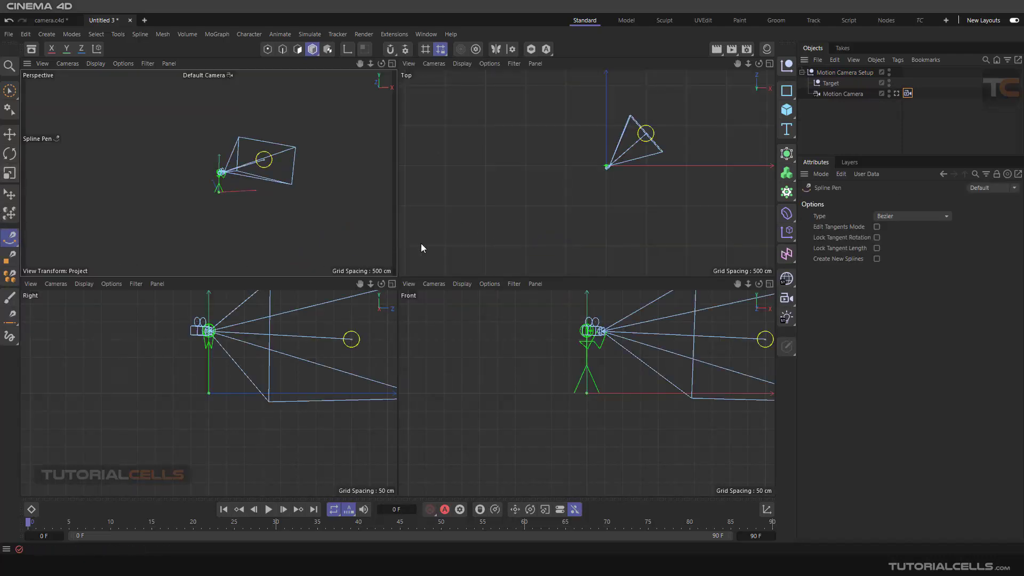
{"action": "left_click", "coordinate": [518, 246]}
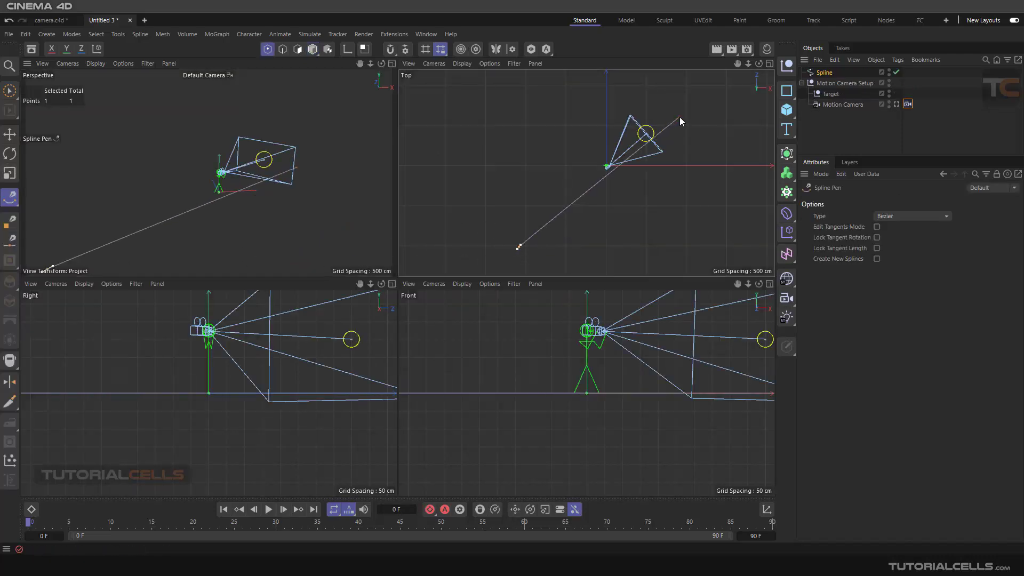
{"action": "left_click", "coordinate": [821, 73]}
{"action": "key", "text": "Delete"}
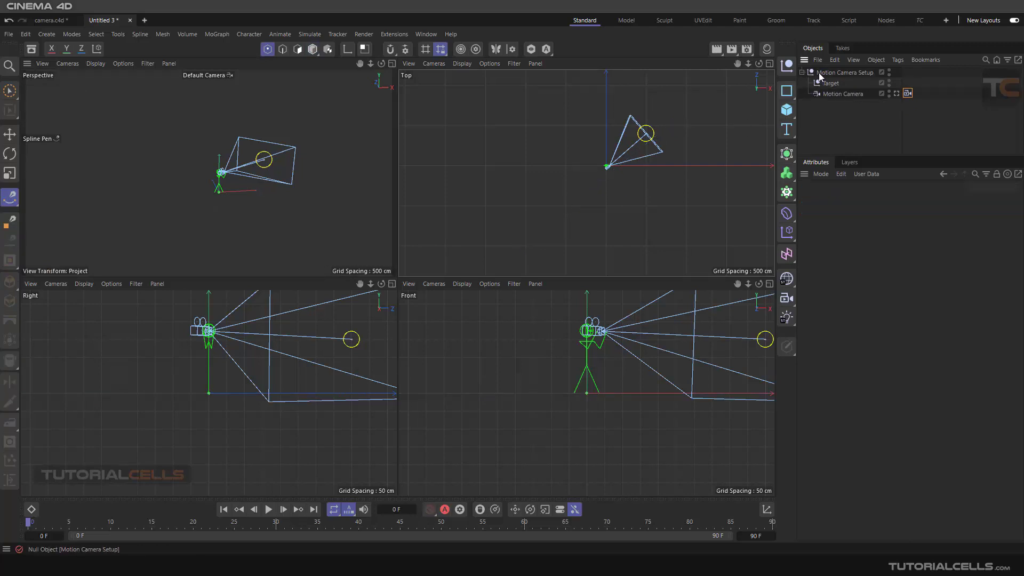
Draw a straight two-point spline diagonally across the Top view, and return to the full Perspective view
{"action": "left_click", "coordinate": [535, 232]}
{"action": "left_click", "coordinate": [695, 104]}
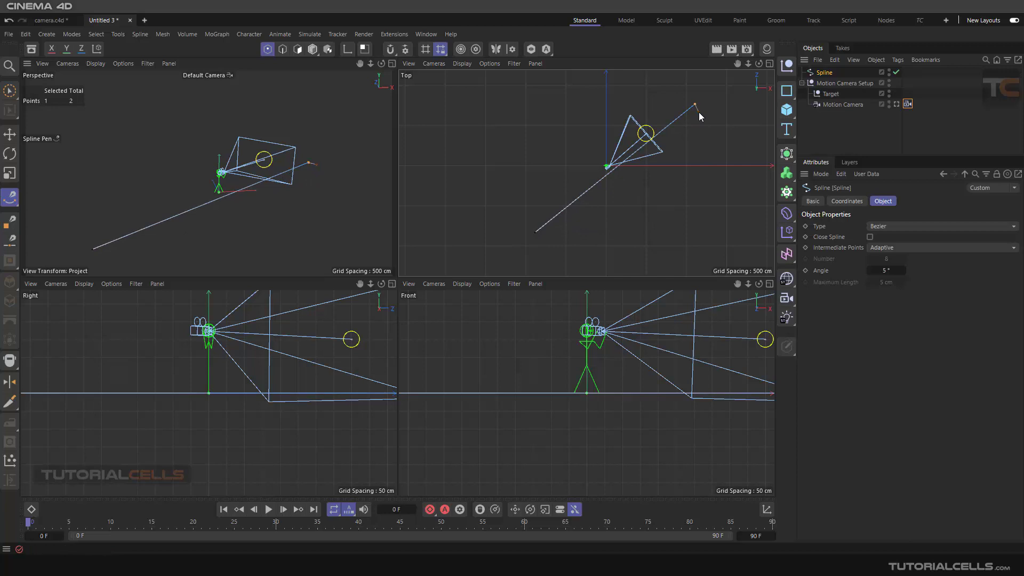
{"action": "middle_click", "coordinate": [302, 195]}
{"action": "left_click_drag", "start_coordinate": [427, 335], "coordinate": [452, 330], "text": "alt"}
Rename the new straight spline as path
{"action": "double_click", "coordinate": [824, 74]}
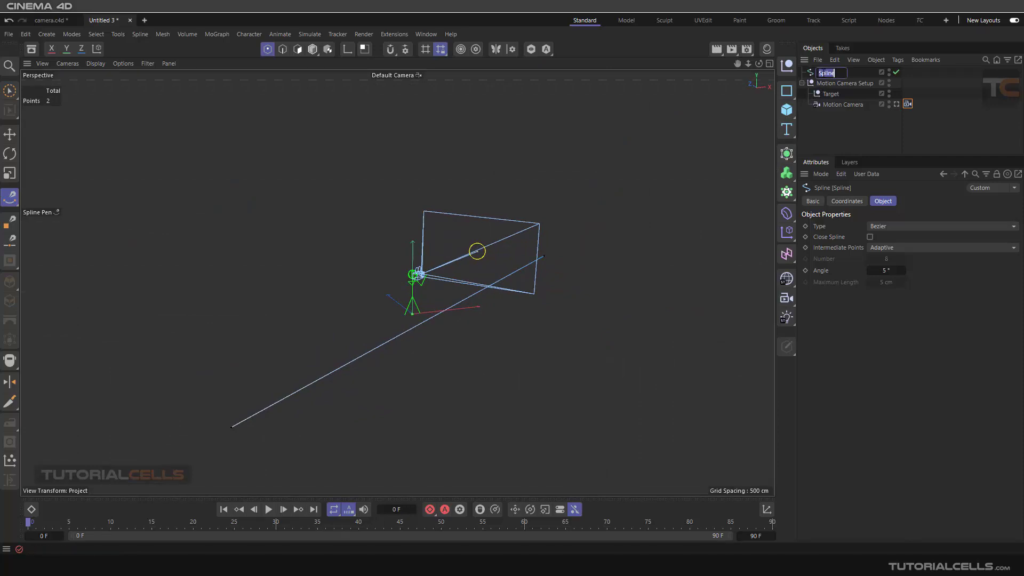
{"action": "type", "text": "ma"}
{"action": "key", "text": "BackSpace"}
{"action": "key", "text": "BackSpace"}
{"action": "type", "text": "path"}
{"action": "left_click", "coordinate": [818, 128]}
Switch to model mode, duplicate the path spline and rename the copy as rail
{"action": "left_click", "coordinate": [822, 73]}
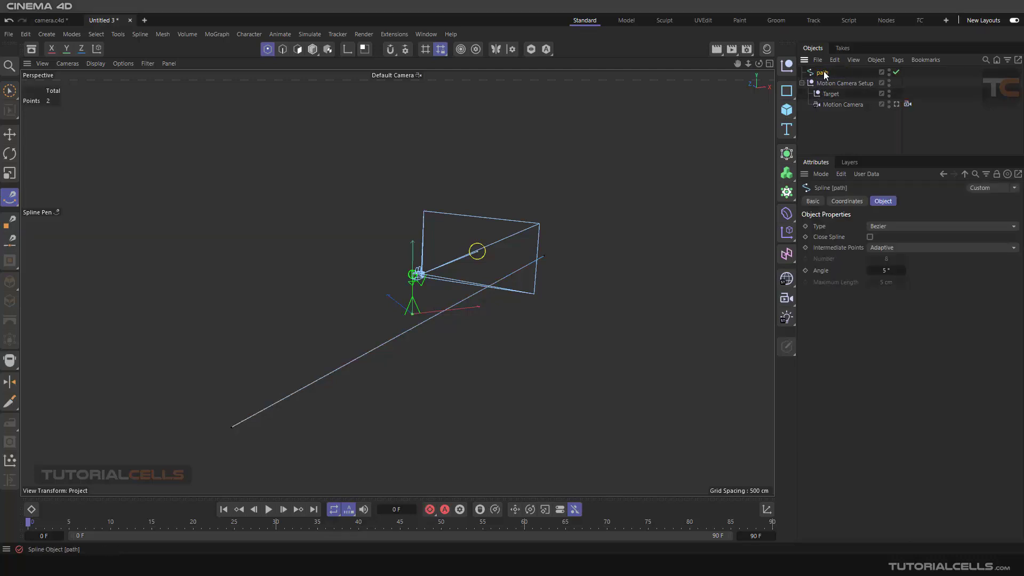
{"action": "left_click", "coordinate": [313, 49]}
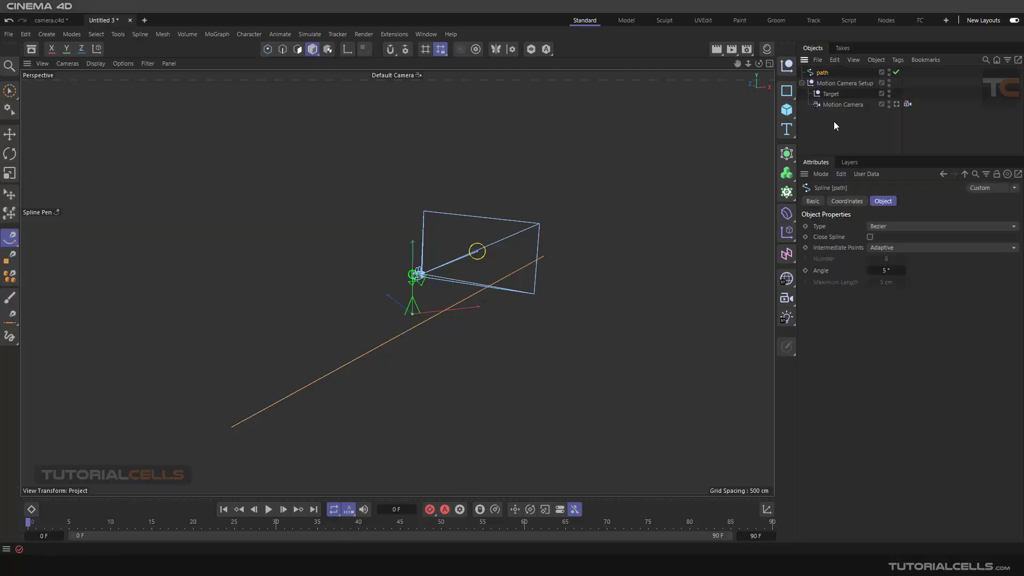
{"action": "left_click_drag", "start_coordinate": [825, 74], "coordinate": [825, 79], "text": "ctrl"}
{"action": "double_click", "coordinate": [826, 82]}
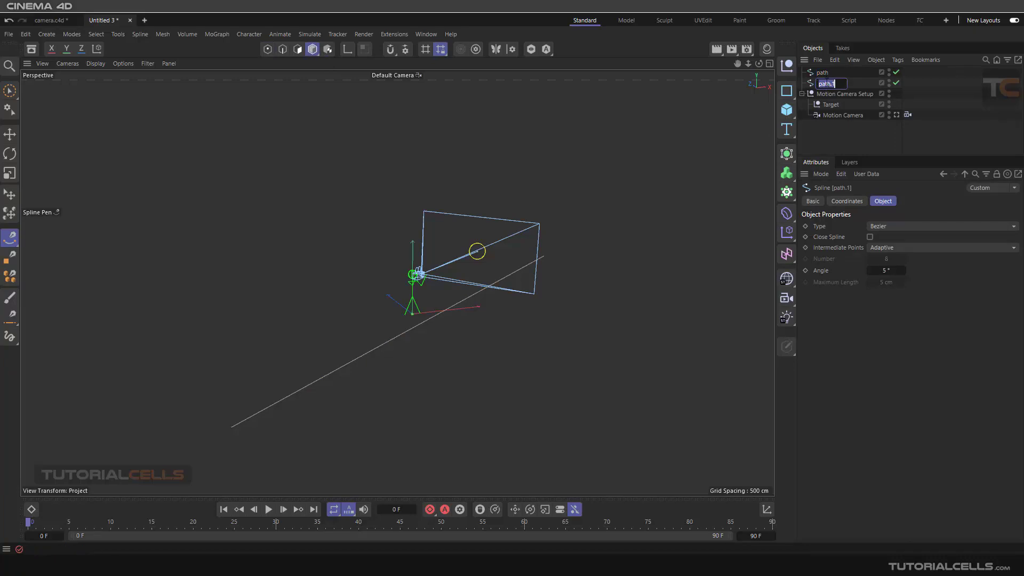
{"action": "type", "text": "rail"}
{"action": "left_click", "coordinate": [824, 130]}
Make the path and rail splines children of the Motion Camera Setup object
{"action": "left_click", "coordinate": [825, 73]}
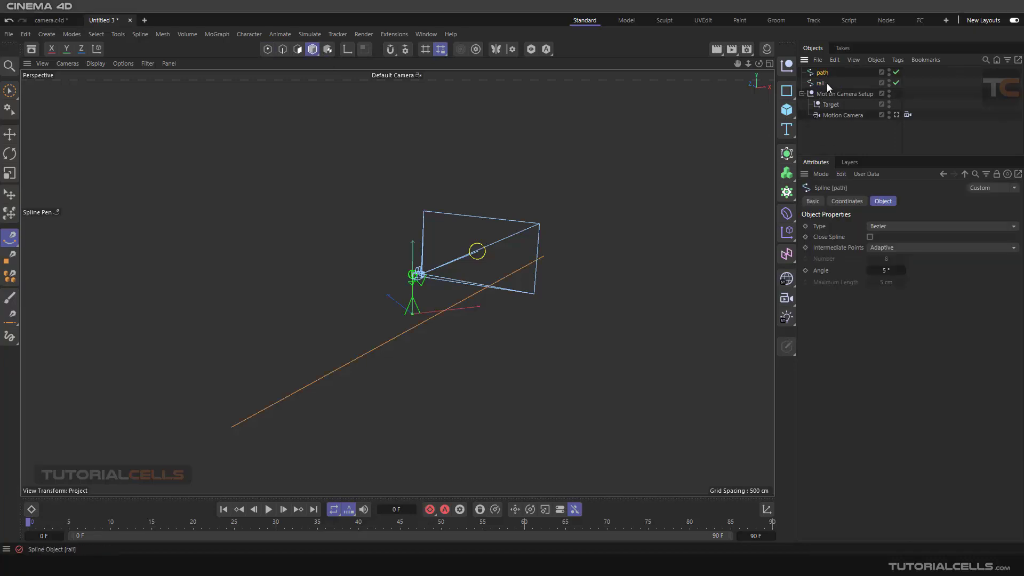
{"action": "left_click", "coordinate": [821, 84], "text": "shift"}
{"action": "left_click_drag", "start_coordinate": [819, 84], "coordinate": [824, 95]}
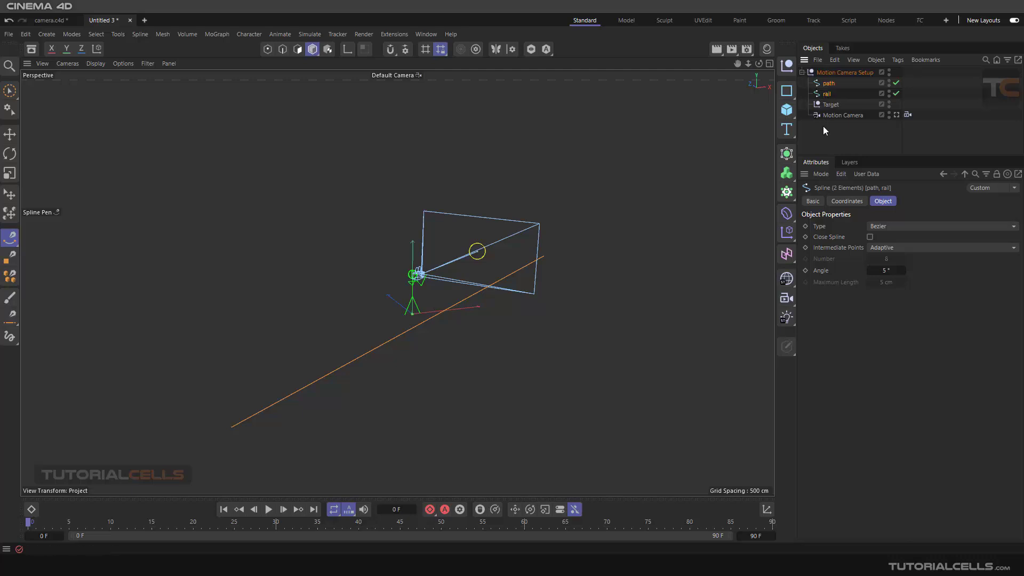
Assign the path spline as the Motion Camera tag's Path Spline A and test Camera Position A along it
{"action": "left_click", "coordinate": [907, 114]}
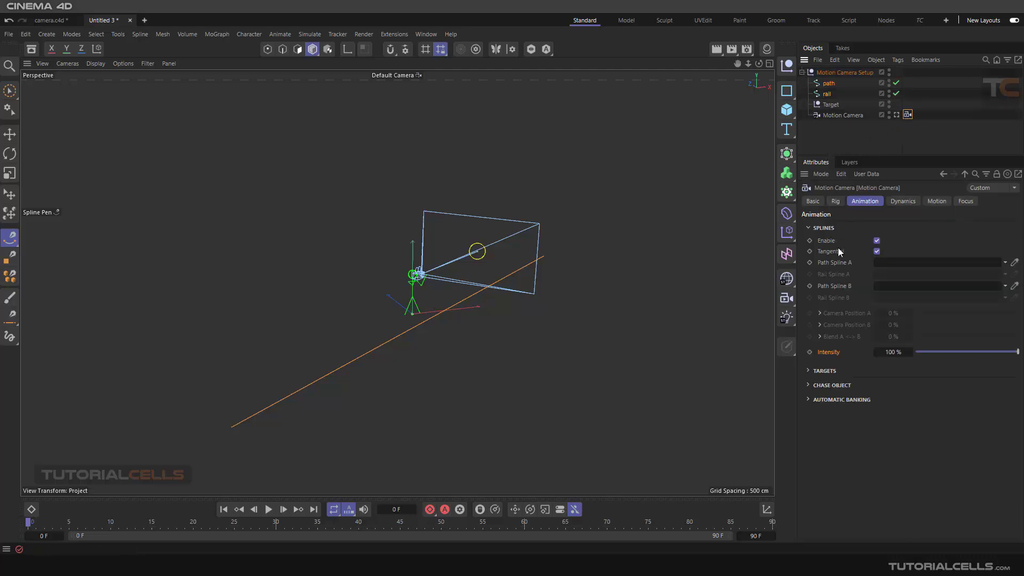
{"action": "left_click", "coordinate": [836, 263]}
{"action": "left_click_drag", "start_coordinate": [827, 84], "coordinate": [885, 264]}
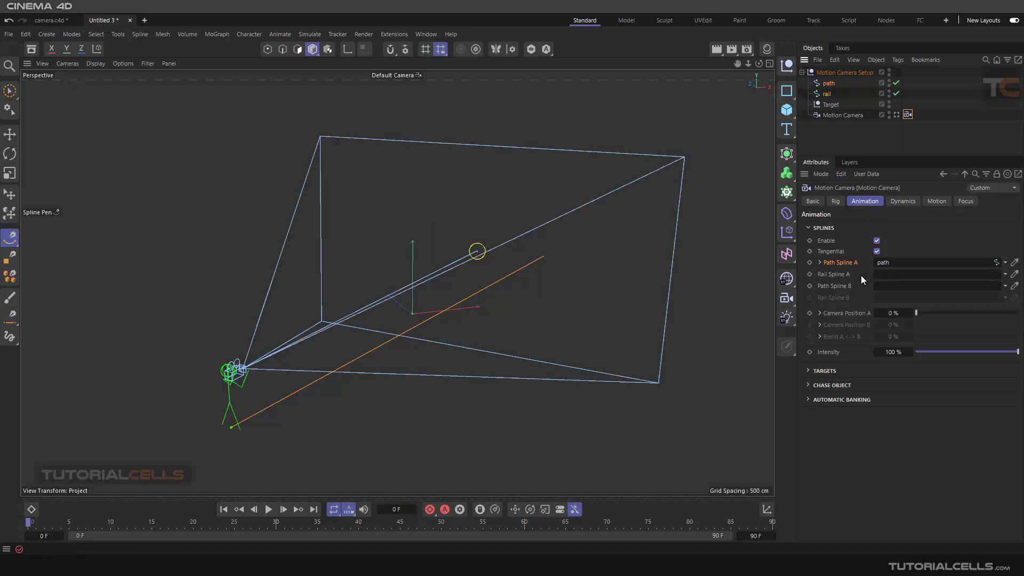
{"action": "left_click_drag", "start_coordinate": [928, 313], "coordinate": [896, 328]}
Move the rail spline straight up along the Y axis, well above the path spline
{"action": "left_click", "coordinate": [827, 94]}
{"action": "left_click_drag", "start_coordinate": [507, 330], "coordinate": [497, 318], "text": "alt"}
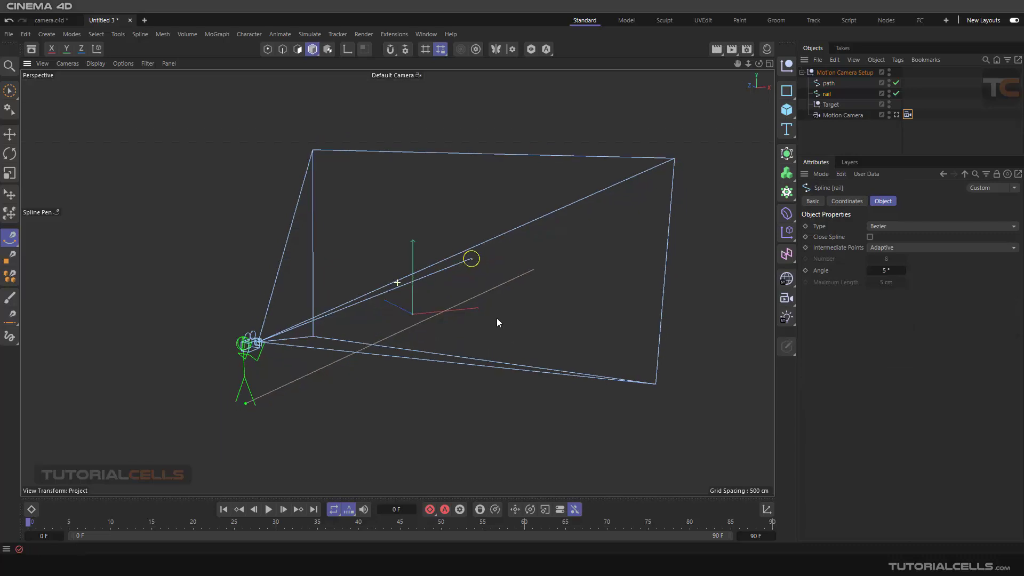
{"action": "left_click", "coordinate": [10, 136]}
{"action": "left_click_drag", "start_coordinate": [412, 246], "coordinate": [413, 211]}
{"action": "left_click_drag", "start_coordinate": [420, 325], "coordinate": [447, 324], "text": "alt"}
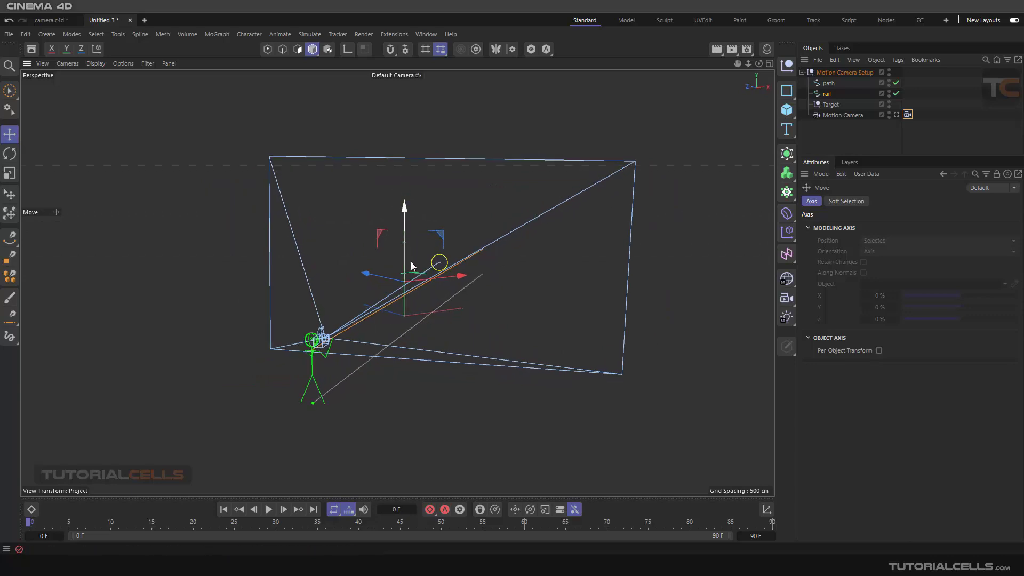
{"action": "left_click_drag", "start_coordinate": [408, 221], "coordinate": [412, 162]}
{"action": "left_click_drag", "start_coordinate": [398, 282], "coordinate": [472, 277], "text": "alt"}
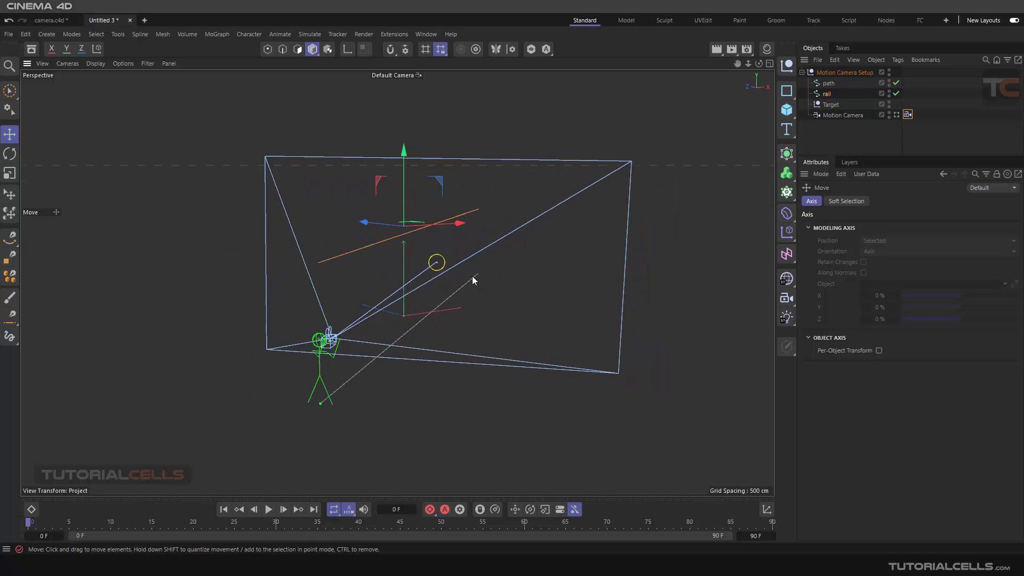
Assign the rail spline as the tag's Rail Spline A and set Camera Position A to 43 %
{"action": "left_click", "coordinate": [908, 114]}
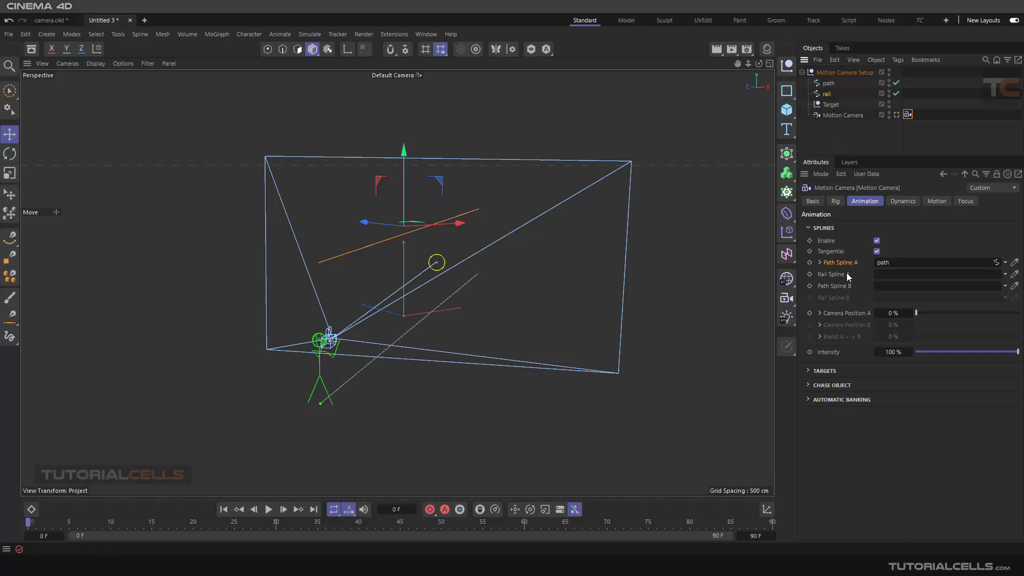
{"action": "left_click_drag", "start_coordinate": [827, 94], "coordinate": [907, 283]}
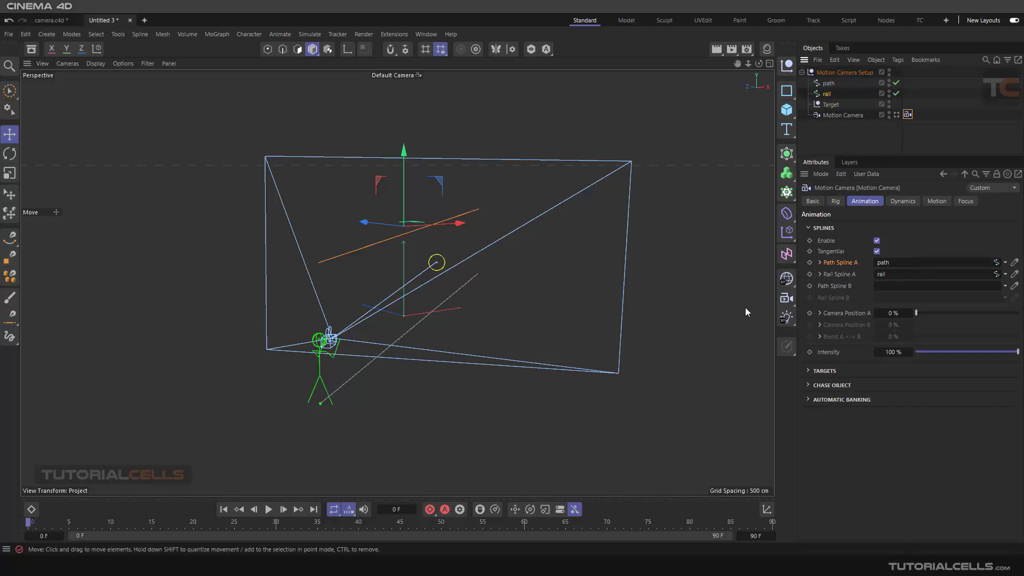
{"action": "left_click_drag", "start_coordinate": [408, 300], "coordinate": [419, 299], "text": "alt"}
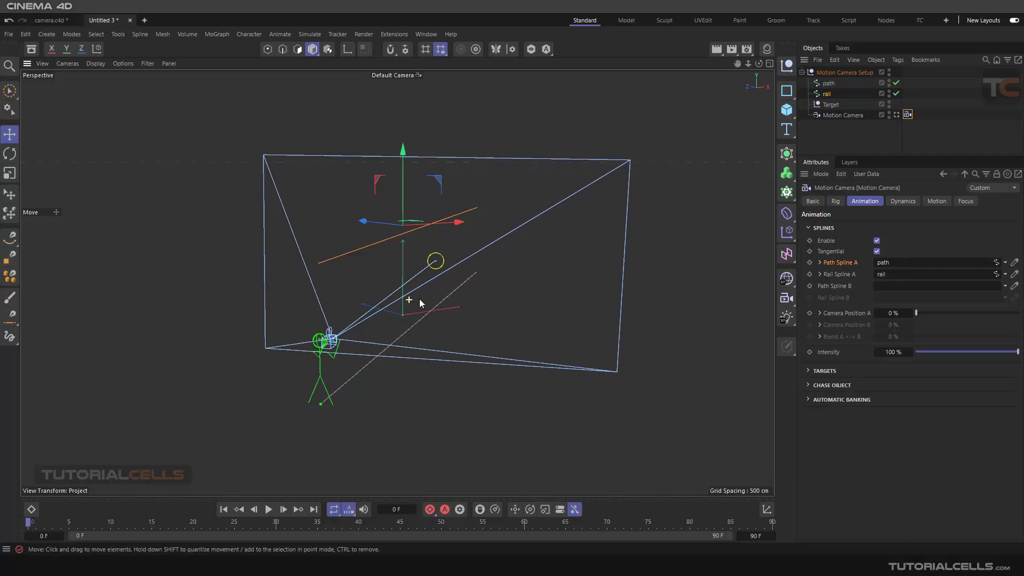
{"action": "left_click_drag", "start_coordinate": [921, 312], "coordinate": [959, 309]}
Shift the rail spline around above the path spline to test how it banks the camera
{"action": "left_click", "coordinate": [826, 93]}
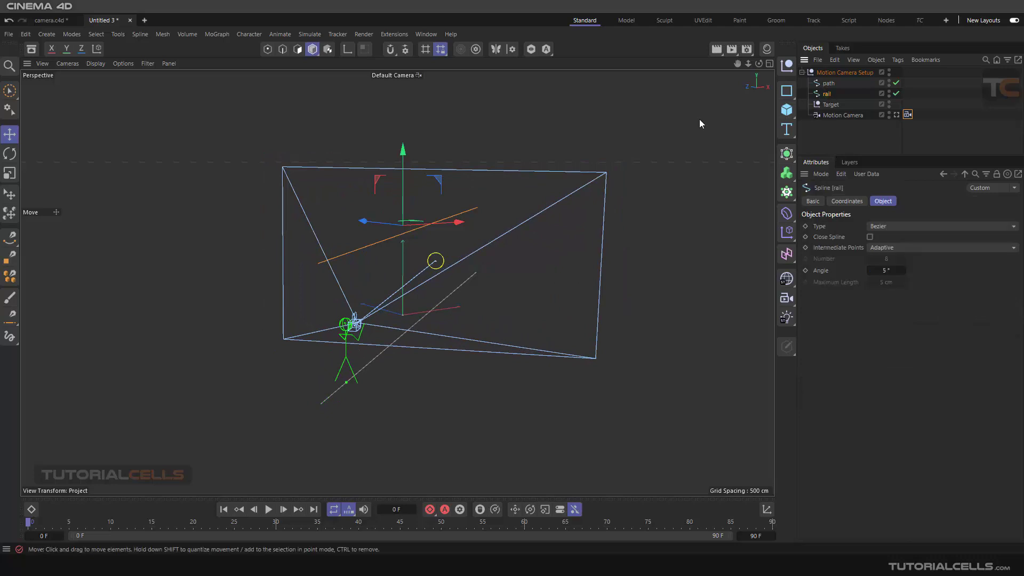
{"action": "left_click_drag", "start_coordinate": [389, 222], "coordinate": [364, 262], "text": "alt"}
{"action": "left_click_drag", "start_coordinate": [398, 272], "coordinate": [508, 289], "text": "alt"}
{"action": "left_click_drag", "start_coordinate": [472, 164], "coordinate": [430, 143]}
{"action": "left_click_drag", "start_coordinate": [515, 220], "coordinate": [432, 223]}
{"action": "left_click_drag", "start_coordinate": [465, 266], "coordinate": [451, 294], "text": "alt"}
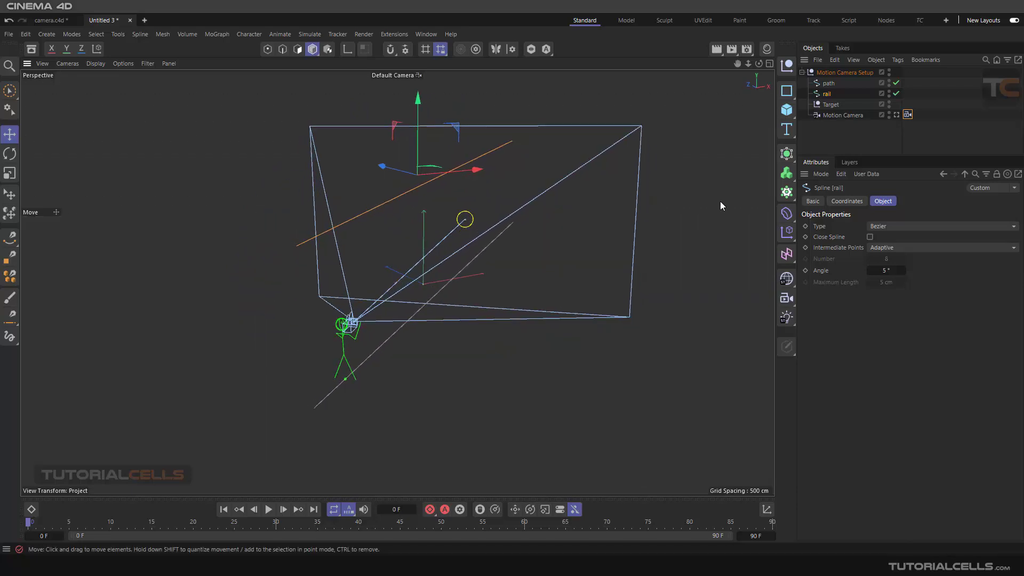
Show the Motion Camera tag's Targets settings, and delete the Motion Camera Setup object with all its children
{"action": "left_click", "coordinate": [907, 114]}
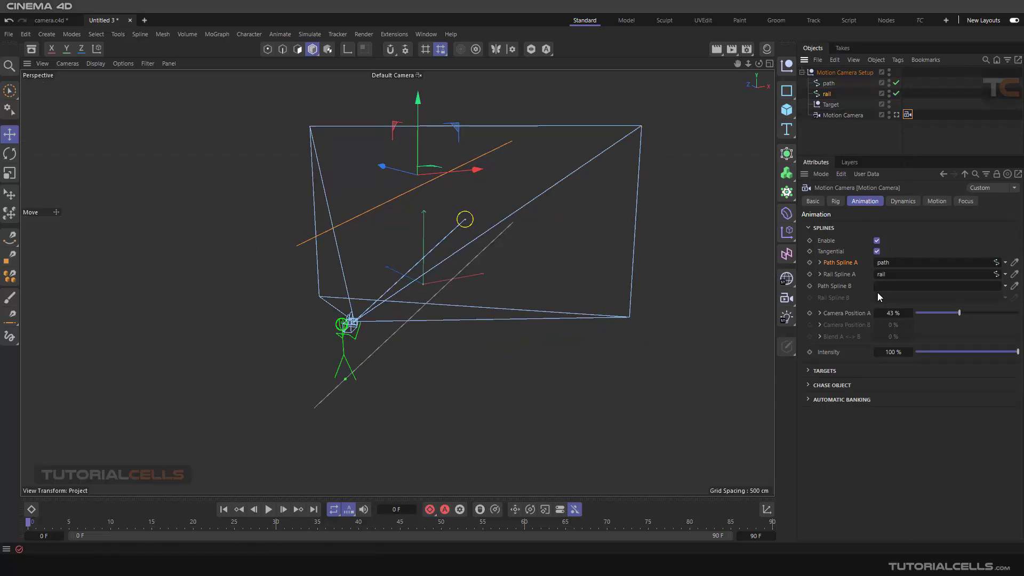
{"action": "left_click", "coordinate": [811, 228]}
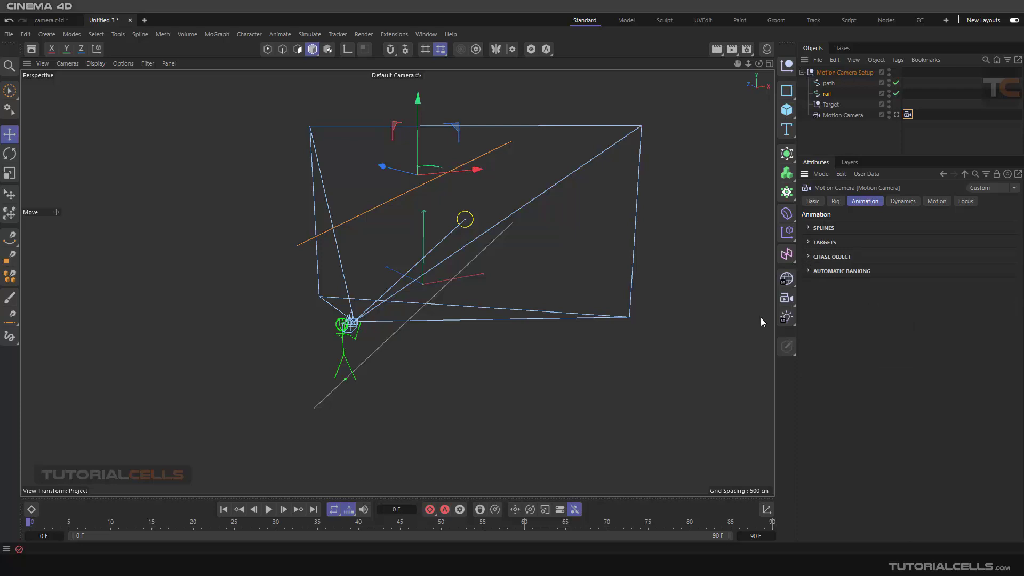
{"action": "left_click", "coordinate": [809, 243]}
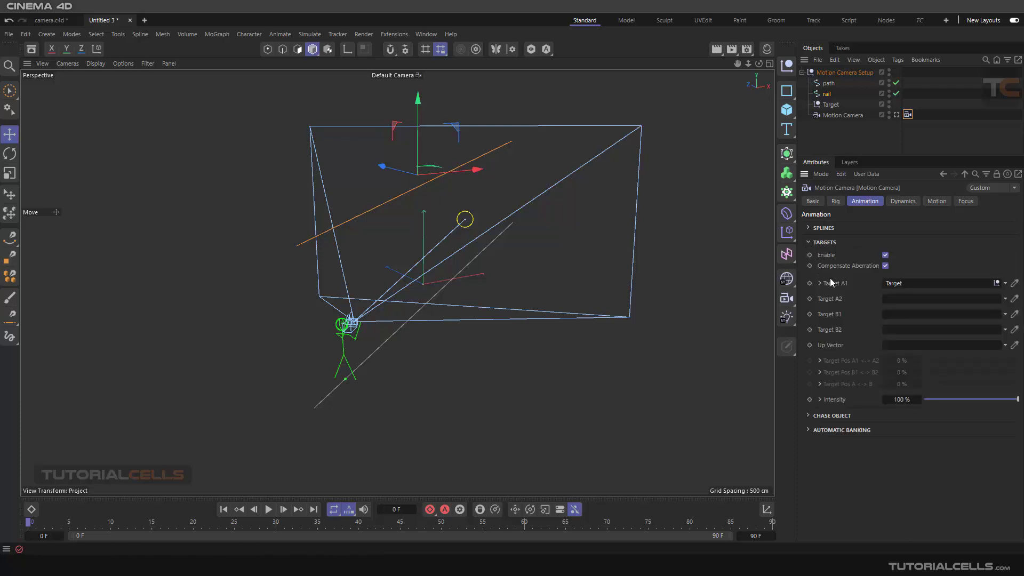
{"action": "left_click", "coordinate": [829, 75]}
{"action": "key", "text": "Delete"}
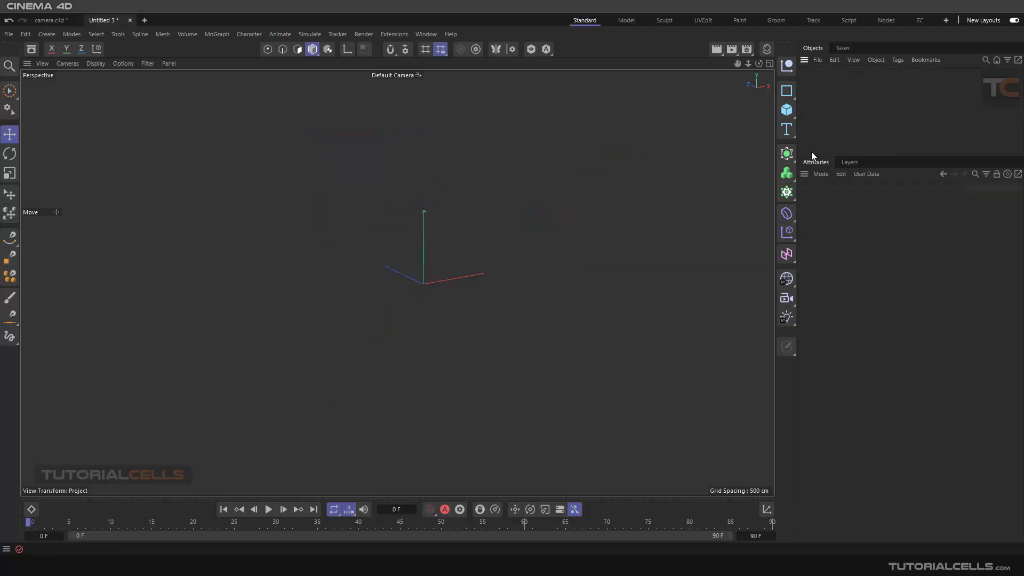
Add a fresh Motion Camera setup to the empty scene and frame its camera and path spline
{"action": "left_click", "coordinate": [786, 298]}
{"action": "scroll", "coordinate": [458, 274], "scroll_direction": "down", "scroll_amount": 1}
{"action": "left_click_drag", "start_coordinate": [458, 274], "coordinate": [455, 268], "text": "alt"}
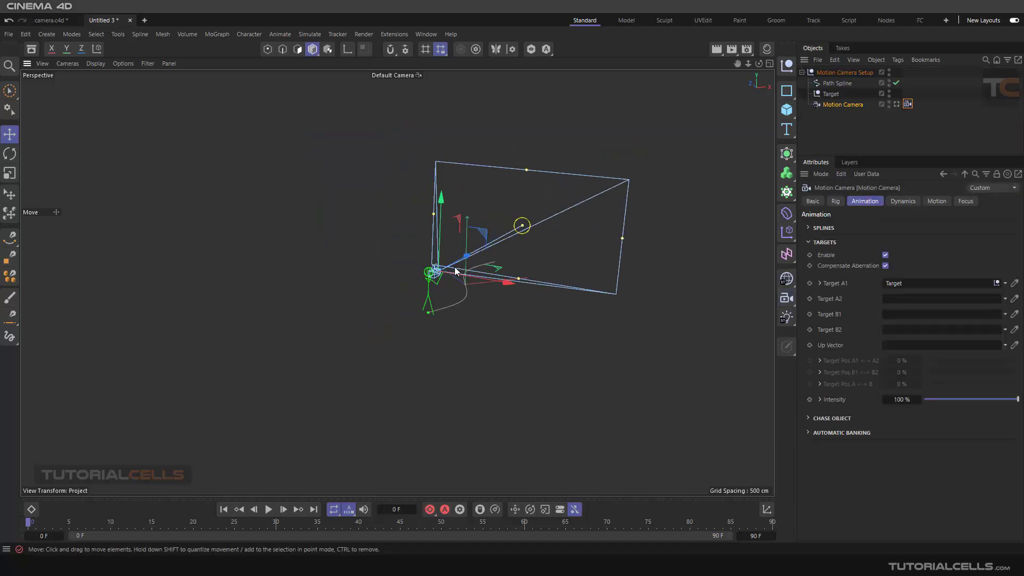
{"action": "scroll", "coordinate": [494, 255], "scroll_direction": "up", "scroll_amount": 4}
{"action": "middle_click_drag", "start_coordinate": [500, 254], "coordinate": [431, 281], "text": "alt"}
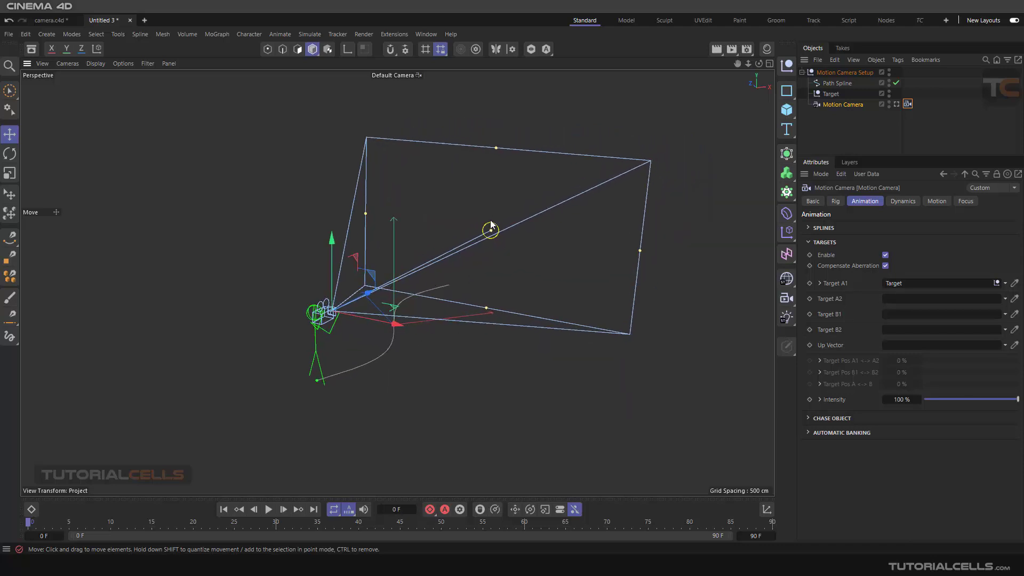
Move the Target null to test how the camera follows it, and look through its shape options
{"action": "left_click", "coordinate": [512, 239]}
{"action": "left_click", "coordinate": [829, 94]}
{"action": "left_click_drag", "start_coordinate": [469, 254], "coordinate": [483, 260], "text": "alt"}
{"action": "mouse_move", "coordinate": [512, 175]}
{"action": "left_mouse_down"}
{"action": "mouse_move", "coordinate": [504, 164]}
{"action": "mouse_move", "coordinate": [529, 205]}
{"action": "mouse_move", "coordinate": [533, 166]}
{"action": "mouse_move", "coordinate": [658, 217]}
{"action": "mouse_move", "coordinate": [372, 191]}
{"action": "mouse_move", "coordinate": [511, 189]}
{"action": "left_mouse_up"}
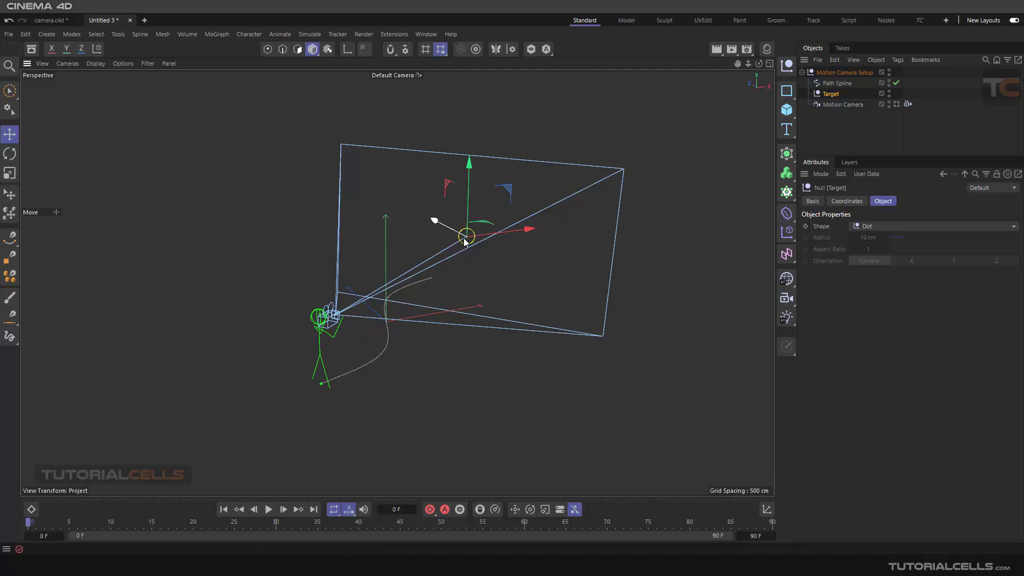
{"action": "left_click", "coordinate": [881, 228]}
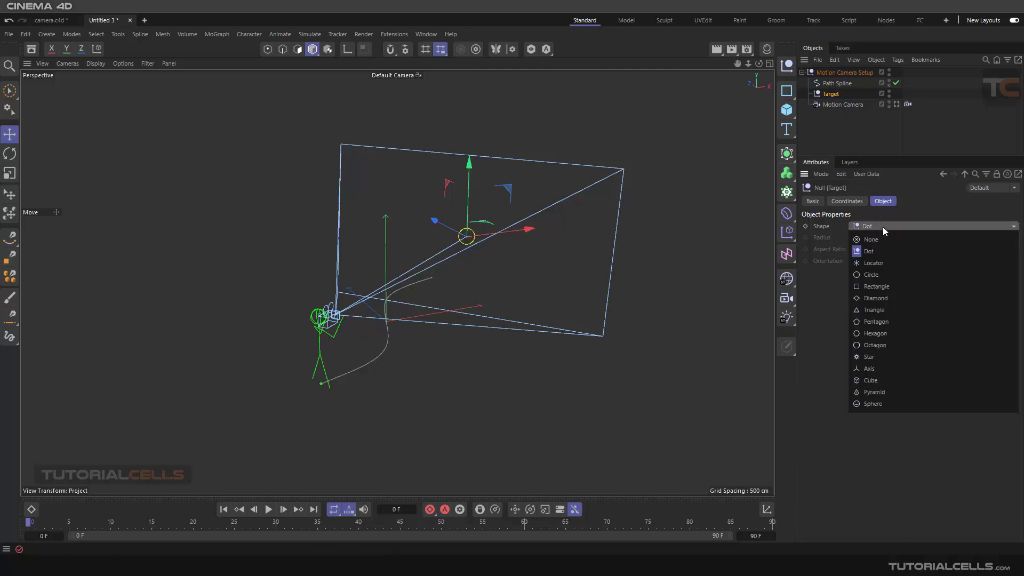
{"action": "left_click", "coordinate": [828, 395]}
Inspect the camera object's own Motion Camera settings, and bring up the Motion Camera tag's Targets settings
{"action": "left_click", "coordinate": [908, 104]}
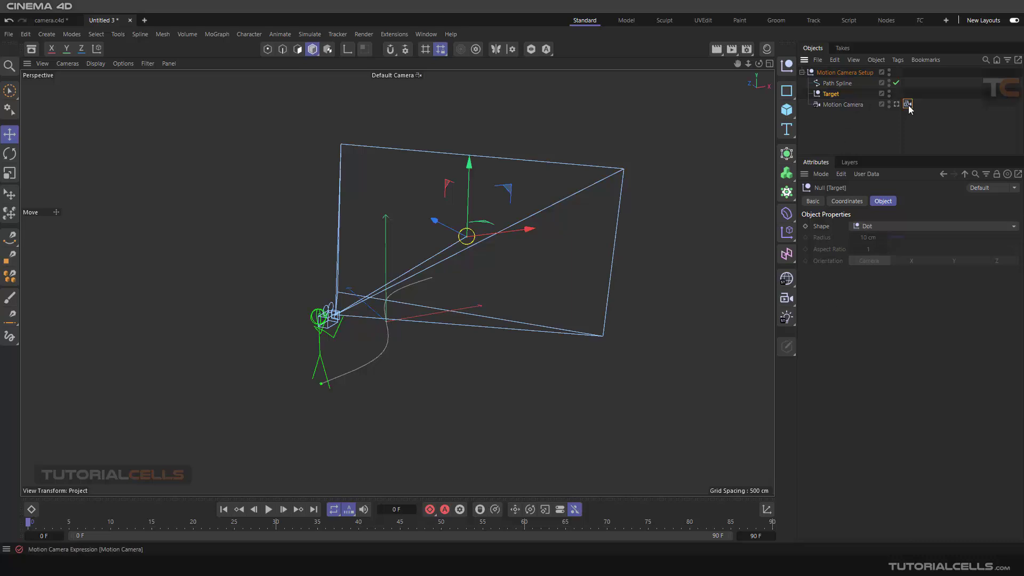
{"action": "left_click", "coordinate": [848, 104]}
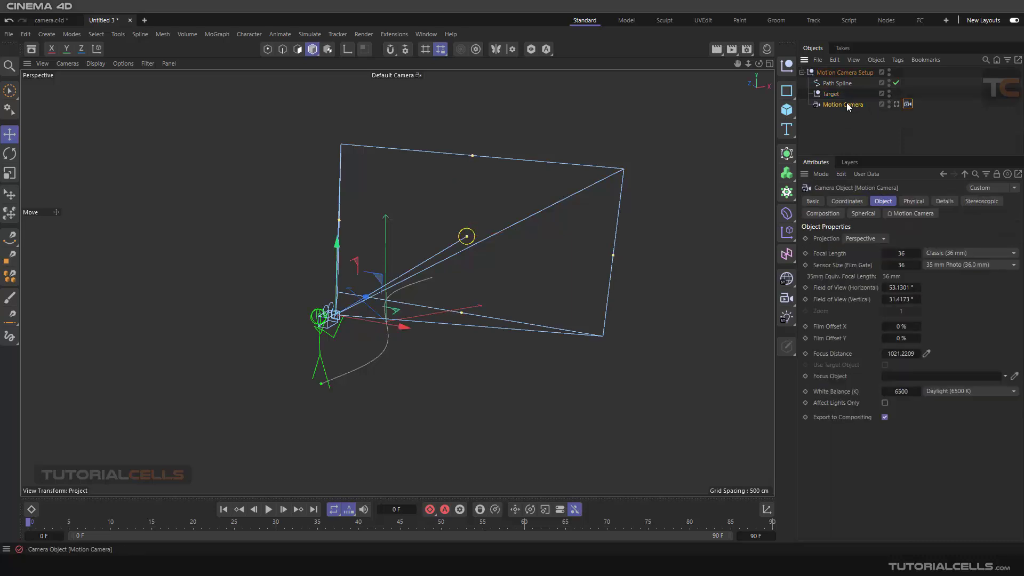
{"action": "left_click", "coordinate": [908, 214]}
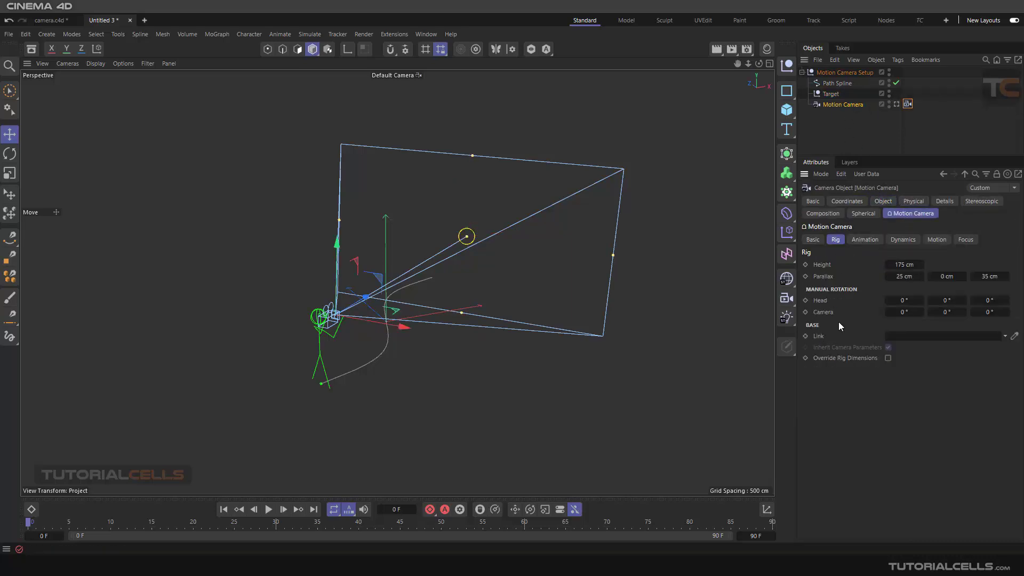
{"action": "left_click", "coordinate": [907, 104]}
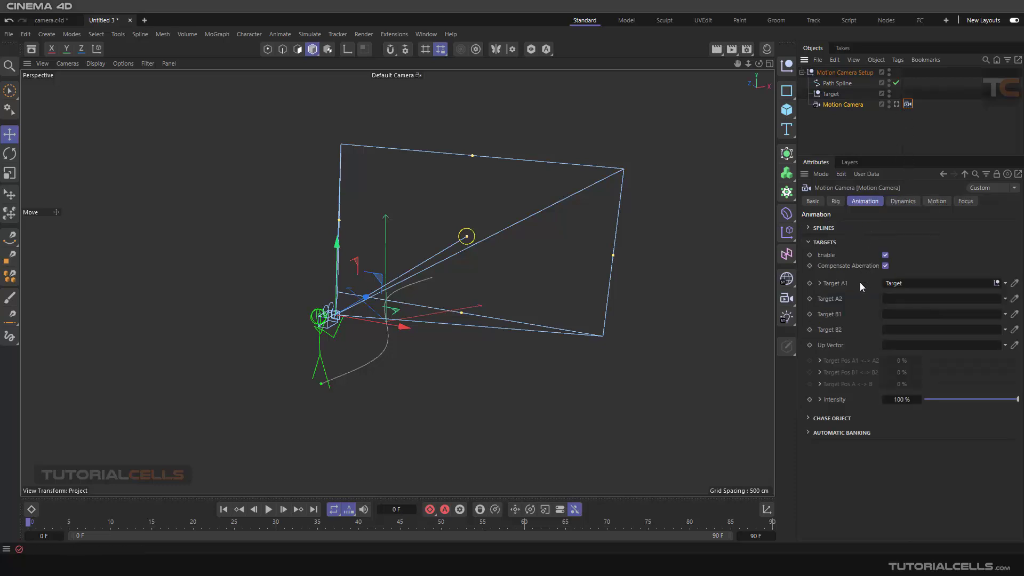
Disable targets in the Motion Camera tag and check how the camera is oriented without them
{"action": "left_click", "coordinate": [885, 255]}
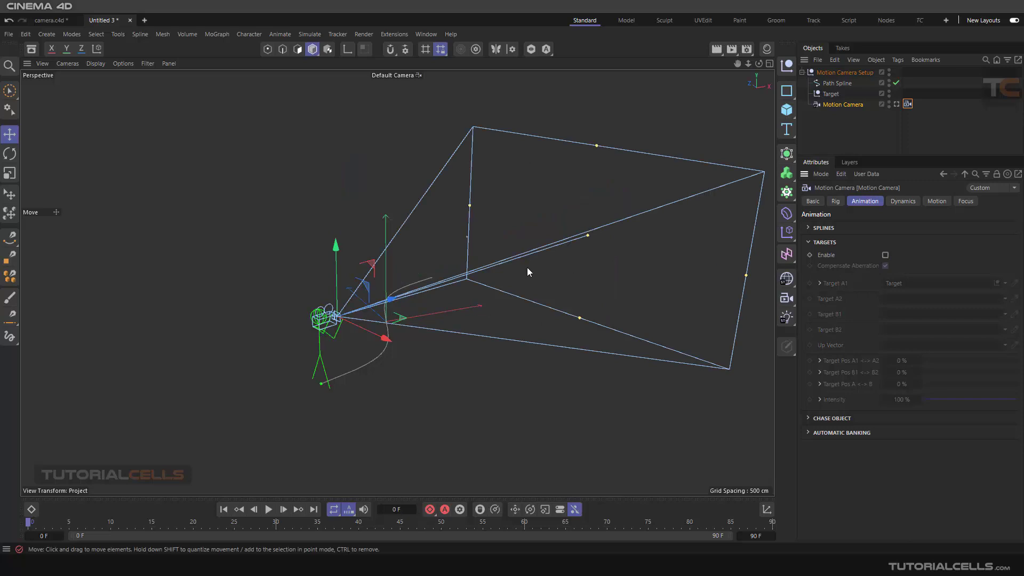
{"action": "scroll", "coordinate": [524, 268], "scroll_direction": "down", "scroll_amount": 2}
{"action": "left_click_drag", "start_coordinate": [524, 268], "coordinate": [558, 276], "text": "alt"}
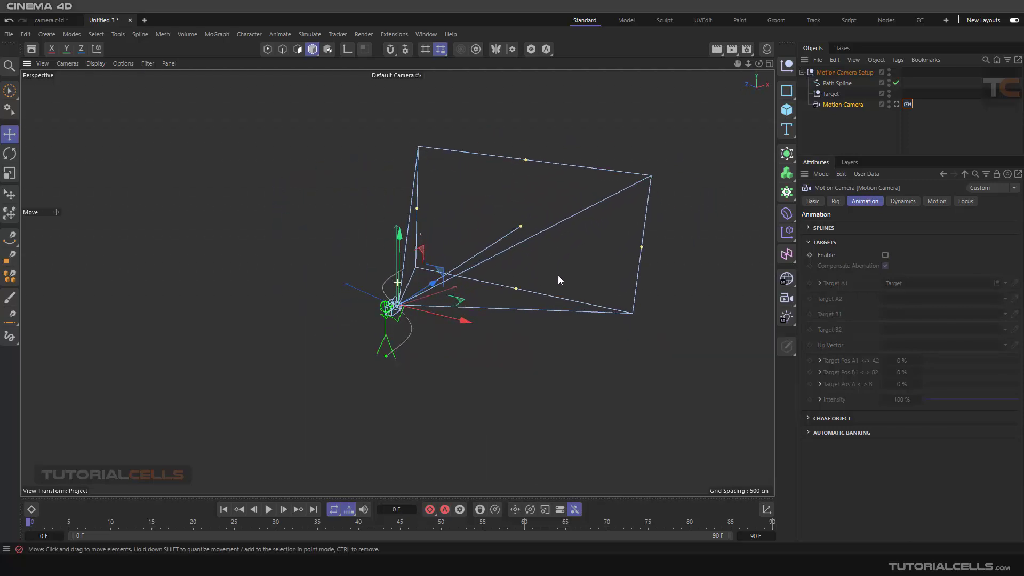
{"action": "left_click", "coordinate": [888, 199]}
{"action": "left_click", "coordinate": [864, 201]}
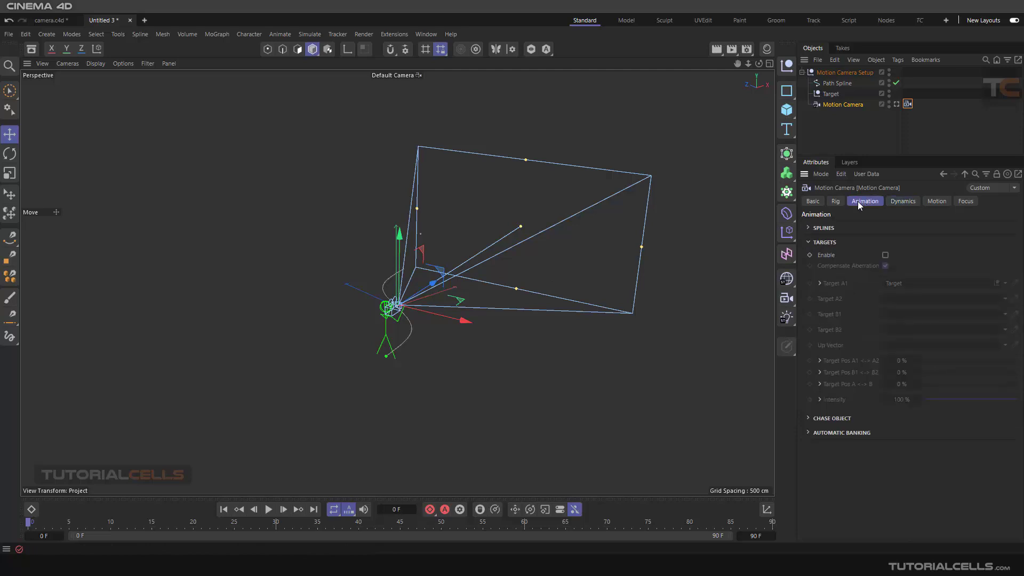
Test Camera Position A along the path spline with targets disabled, and return it to 0 %
{"action": "left_click", "coordinate": [808, 229]}
{"action": "mouse_move", "coordinate": [916, 312]}
{"action": "left_mouse_down"}
{"action": "mouse_move", "coordinate": [1008, 305]}
{"action": "mouse_move", "coordinate": [919, 303]}
{"action": "left_mouse_up"}
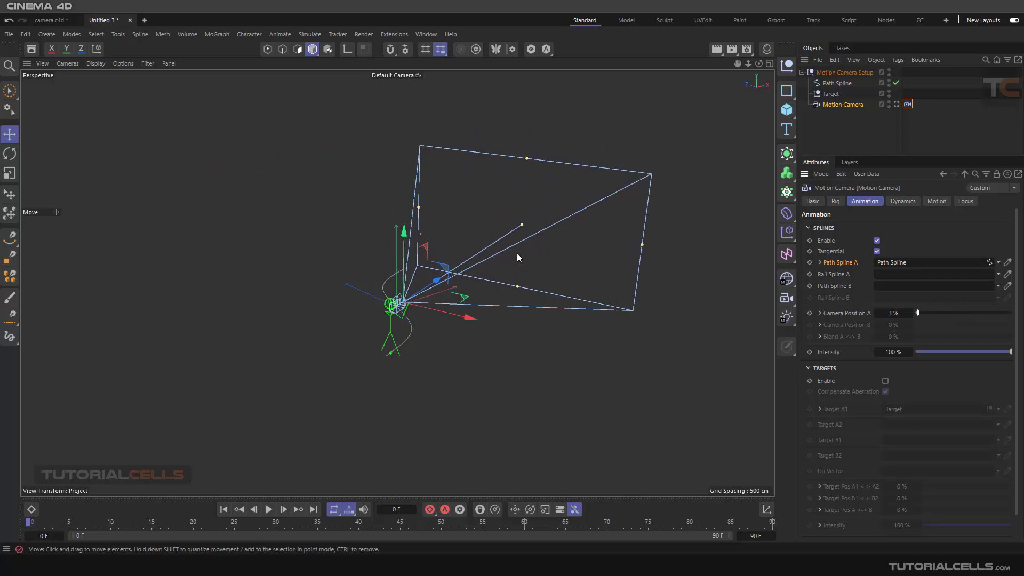
{"action": "scroll", "coordinate": [376, 311], "scroll_direction": "up", "scroll_amount": 5}
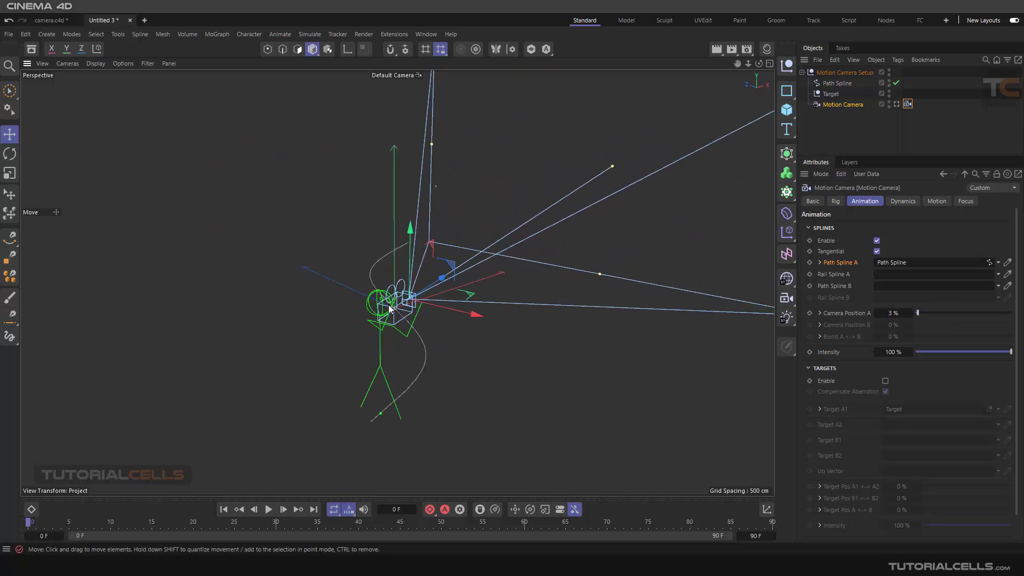
{"action": "scroll", "coordinate": [389, 309], "scroll_direction": "down", "scroll_amount": 5}
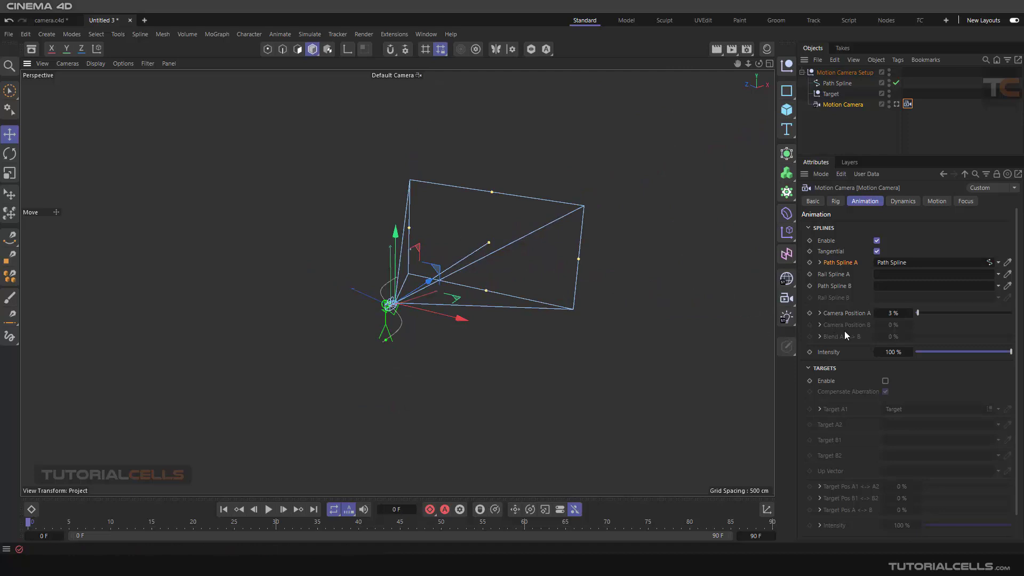
{"action": "mouse_move", "coordinate": [928, 312]}
{"action": "left_mouse_down"}
{"action": "mouse_move", "coordinate": [1014, 312]}
{"action": "mouse_move", "coordinate": [911, 320]}
{"action": "left_mouse_up"}
{"action": "left_click_drag", "start_coordinate": [952, 317], "coordinate": [909, 313]}
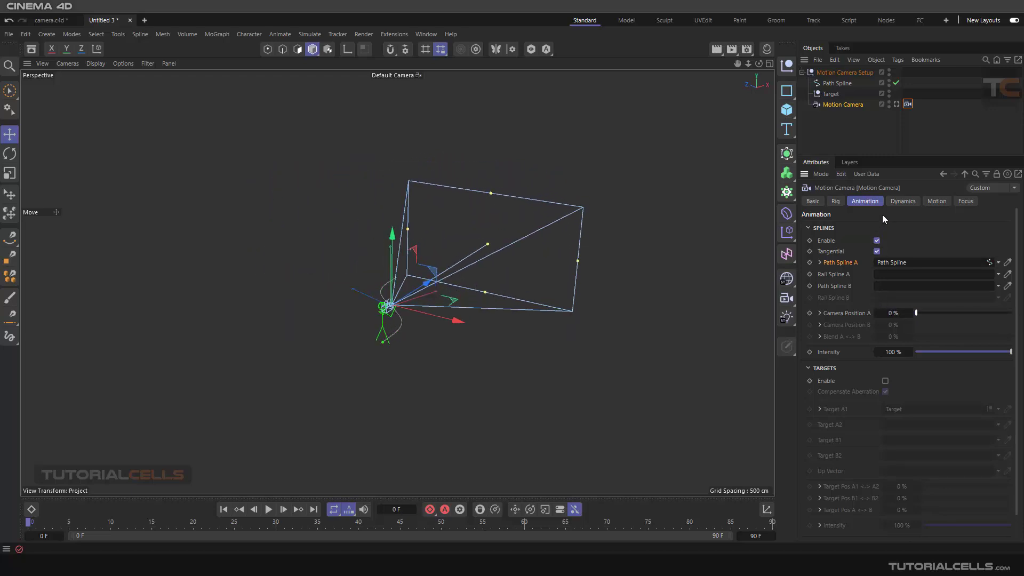
Enable targets in the tag again, and switch Compensate Aberration off and back on to compare
{"action": "left_click", "coordinate": [816, 228]}
{"action": "left_click", "coordinate": [886, 254]}
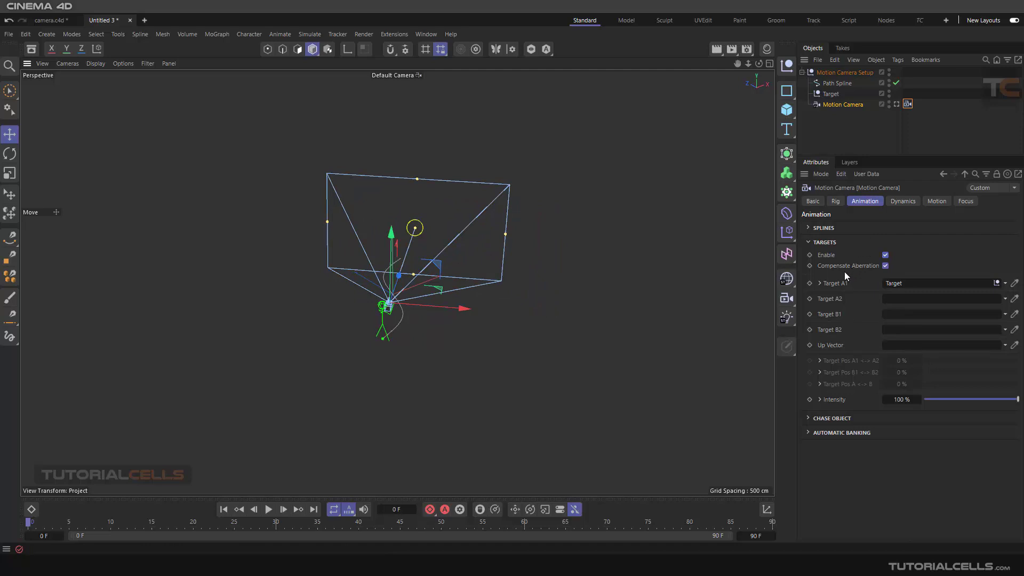
{"action": "left_click", "coordinate": [886, 266]}
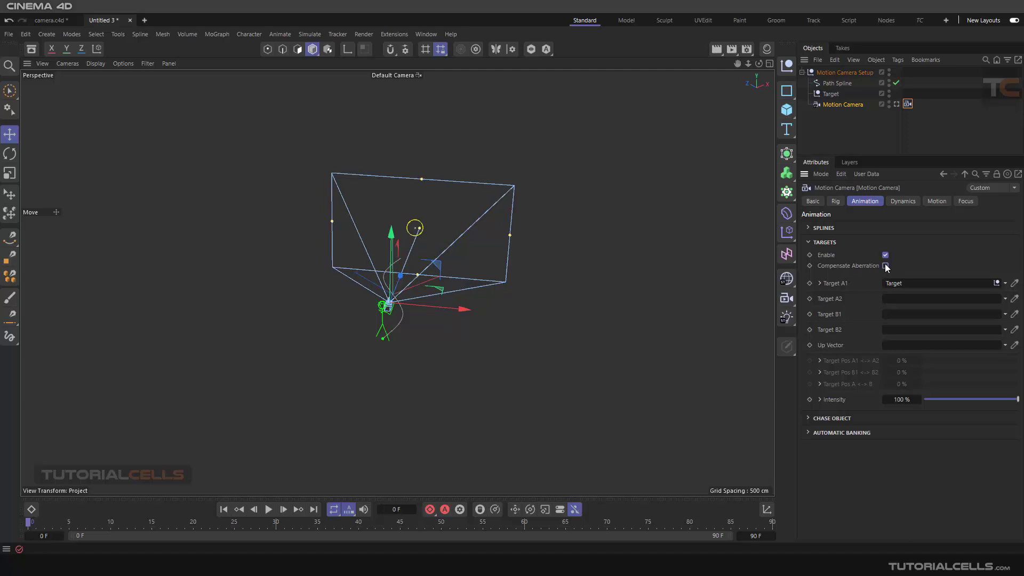
{"action": "left_click", "coordinate": [886, 265]}
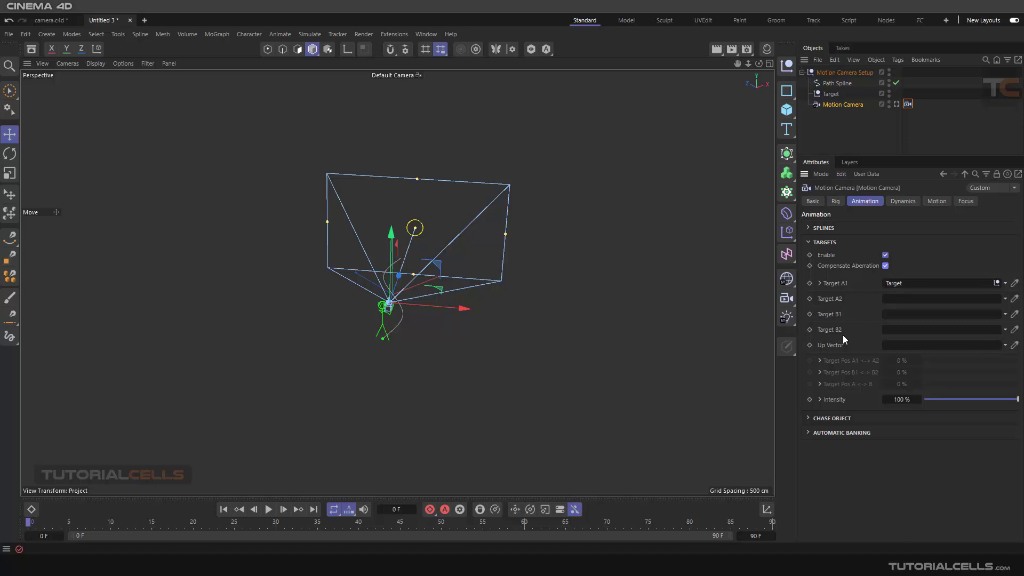
Rename the Target null as A1
{"action": "left_click", "coordinate": [829, 94]}
{"action": "double_click", "coordinate": [832, 95]}
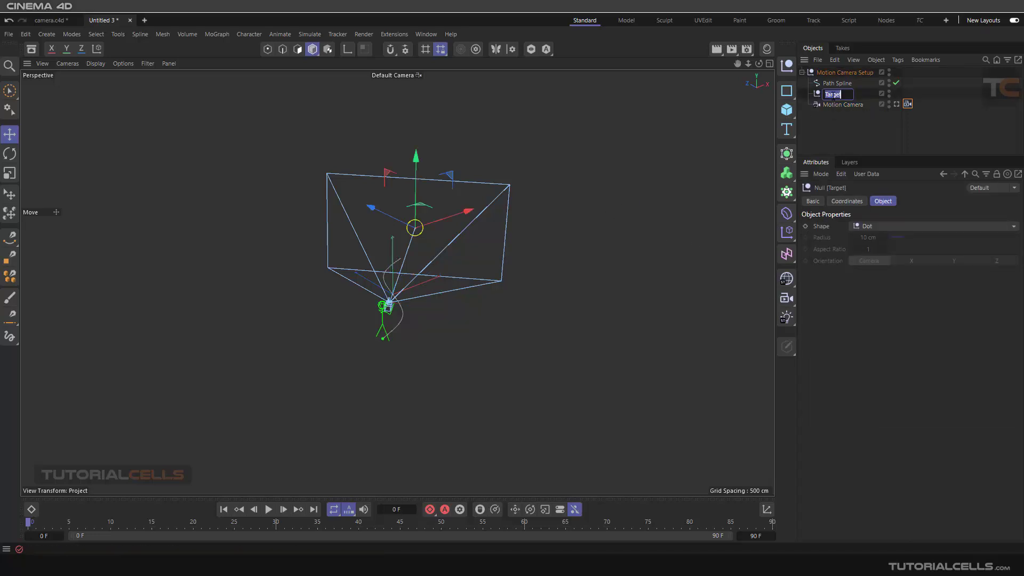
{"action": "type", "text": "A1"}
{"action": "key", "text": "Return"}
{"action": "left_click", "coordinate": [835, 123]}
Duplicate the A1 null directly below it in the hierarchy and name the copy A2
{"action": "left_click_drag", "start_coordinate": [827, 97], "coordinate": [827, 99], "text": "ctrl"}
{"action": "double_click", "coordinate": [828, 105]}
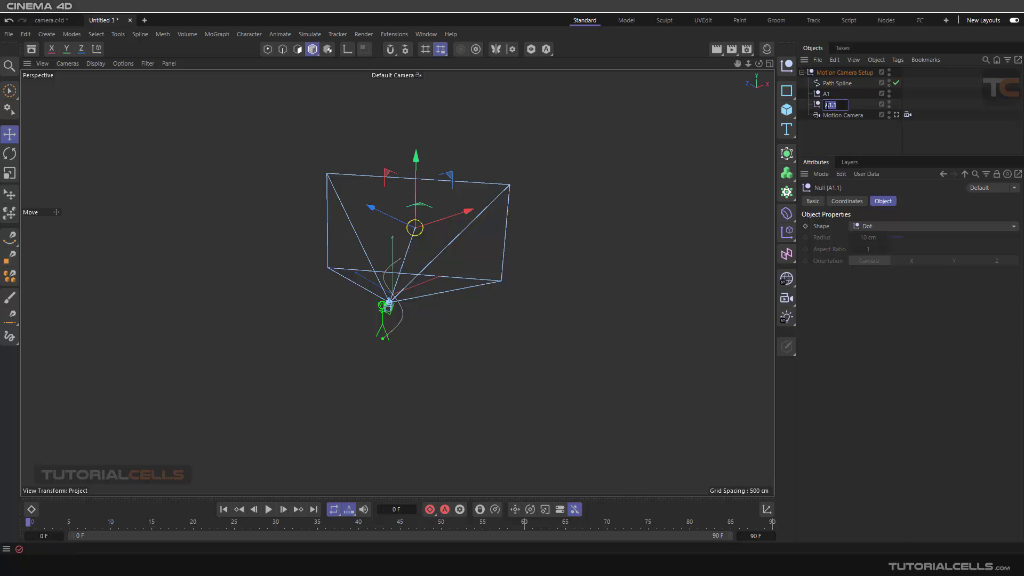
{"action": "type", "text": "A2"}
{"action": "left_click", "coordinate": [836, 133]}
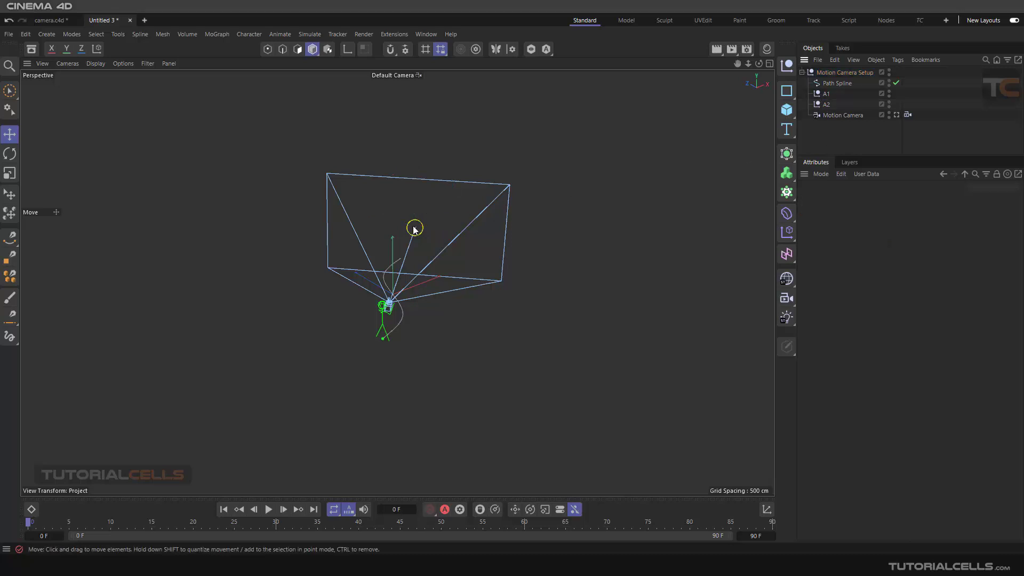
Move the A2 null horizontally in the XZ plane, well away from A1
{"action": "left_click", "coordinate": [826, 104]}
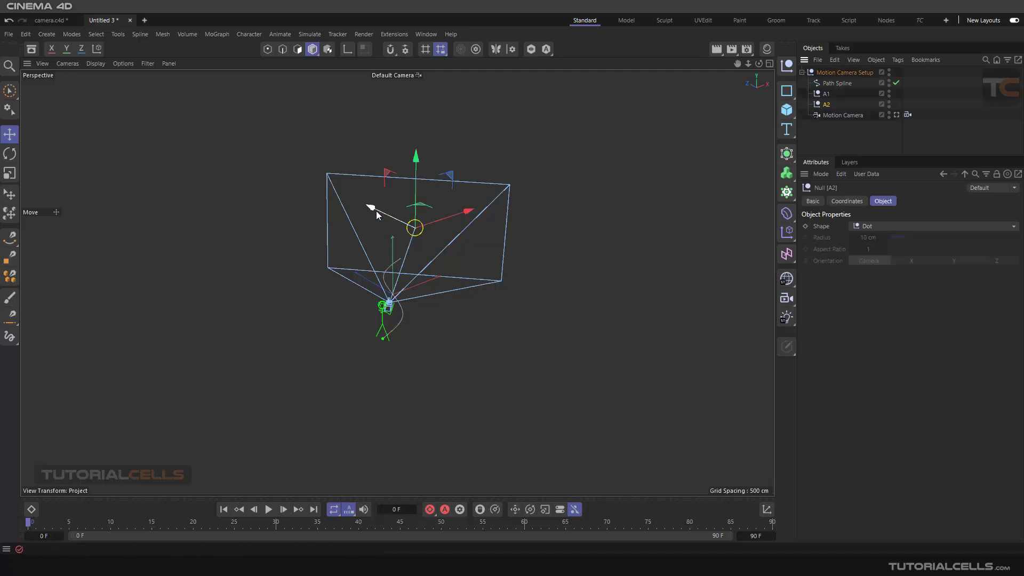
{"action": "left_click_drag", "start_coordinate": [377, 216], "coordinate": [398, 258], "text": "alt"}
{"action": "left_click_drag", "start_coordinate": [456, 155], "coordinate": [536, 171]}
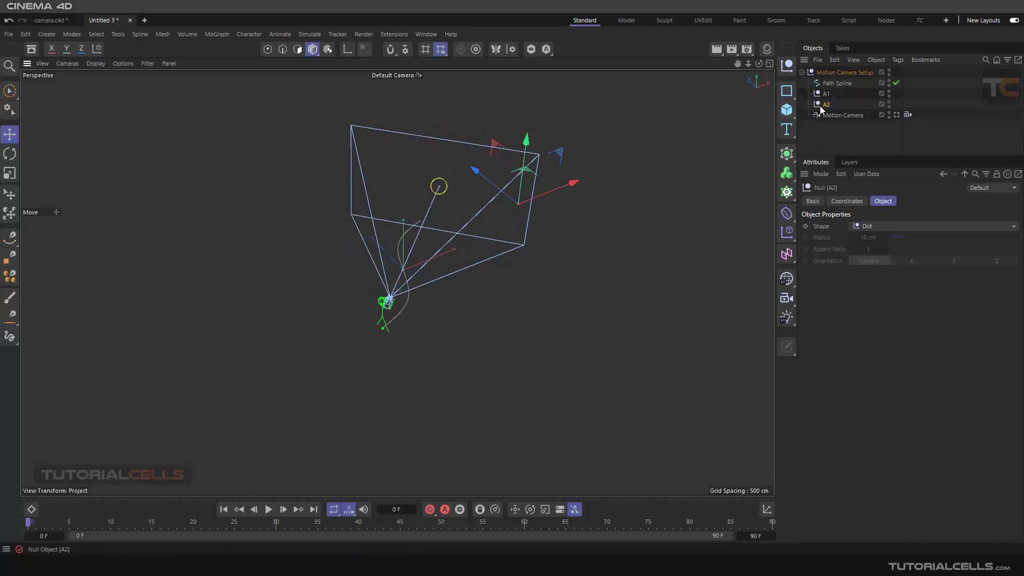
Set the A2 null's display shape to Circle with a 53 cm radius
{"action": "left_click", "coordinate": [878, 226]}
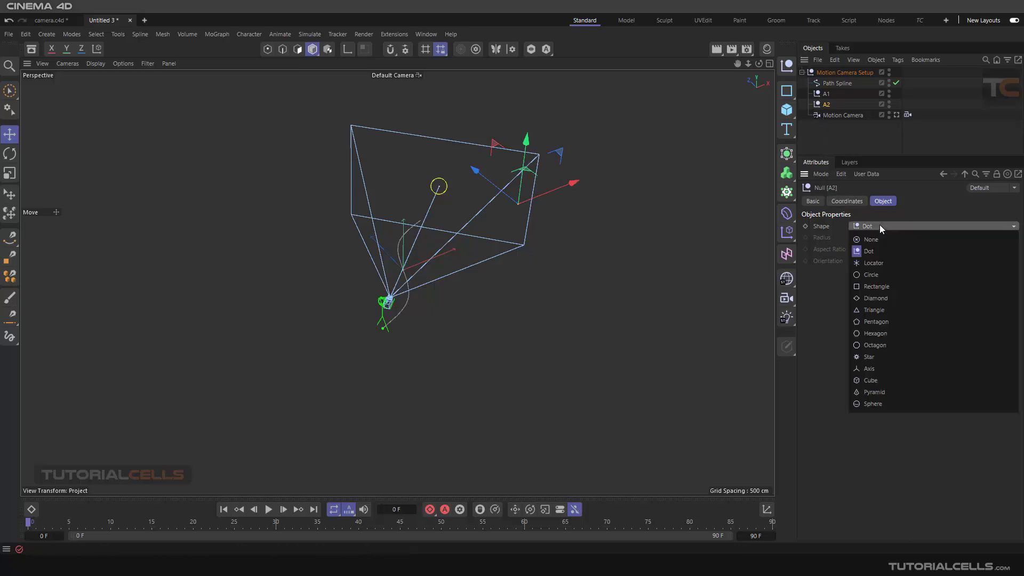
{"action": "left_click", "coordinate": [876, 345]}
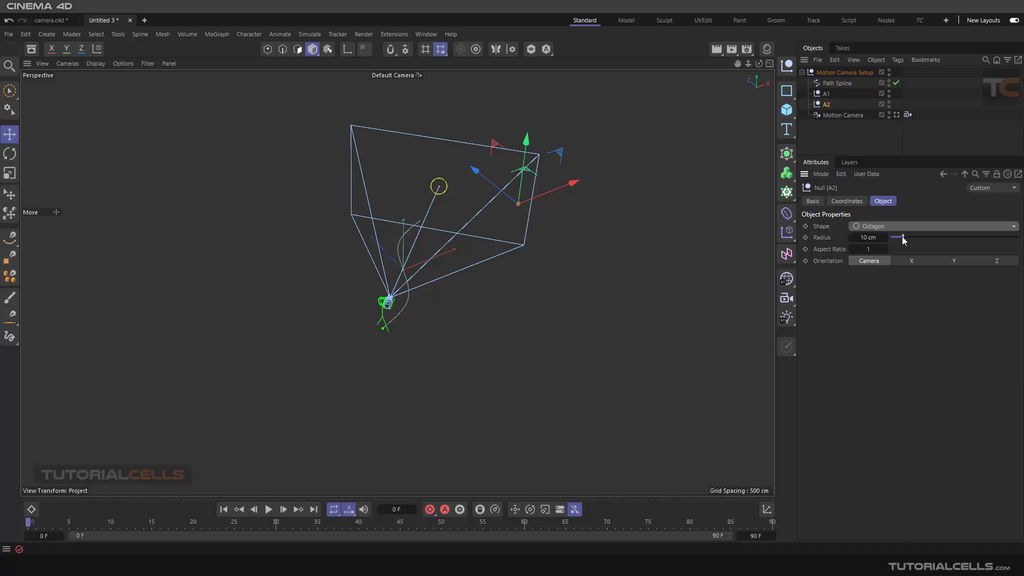
{"action": "left_click_drag", "start_coordinate": [902, 238], "coordinate": [960, 246]}
{"action": "left_click", "coordinate": [920, 226]}
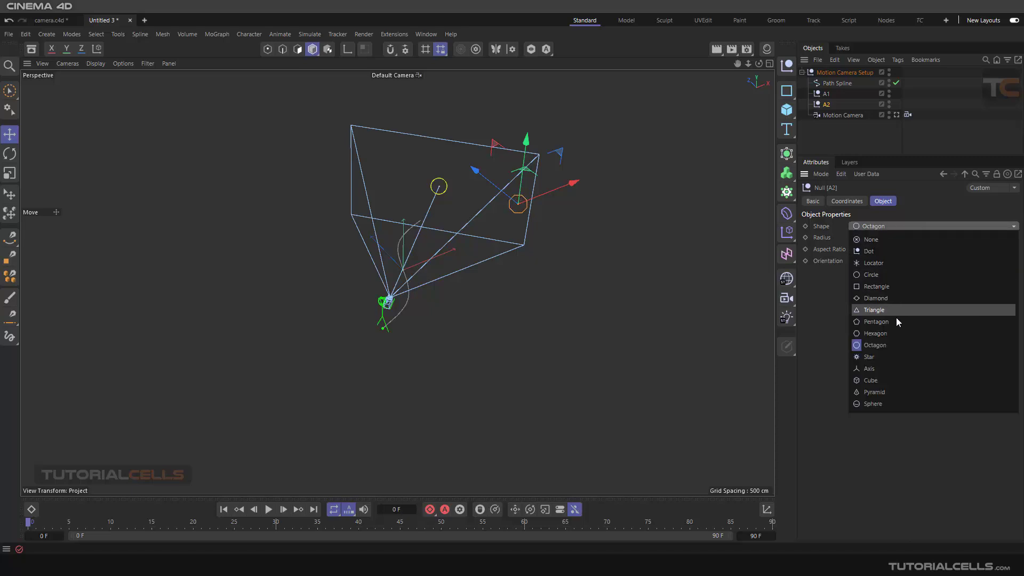
{"action": "left_click", "coordinate": [872, 273]}
{"action": "mouse_move", "coordinate": [530, 187]}
{"action": "left_mouse_down", "text": "alt"}
{"action": "mouse_move", "coordinate": [492, 169]}
{"action": "mouse_move", "coordinate": [543, 172]}
{"action": "left_mouse_up", "text": "alt"}
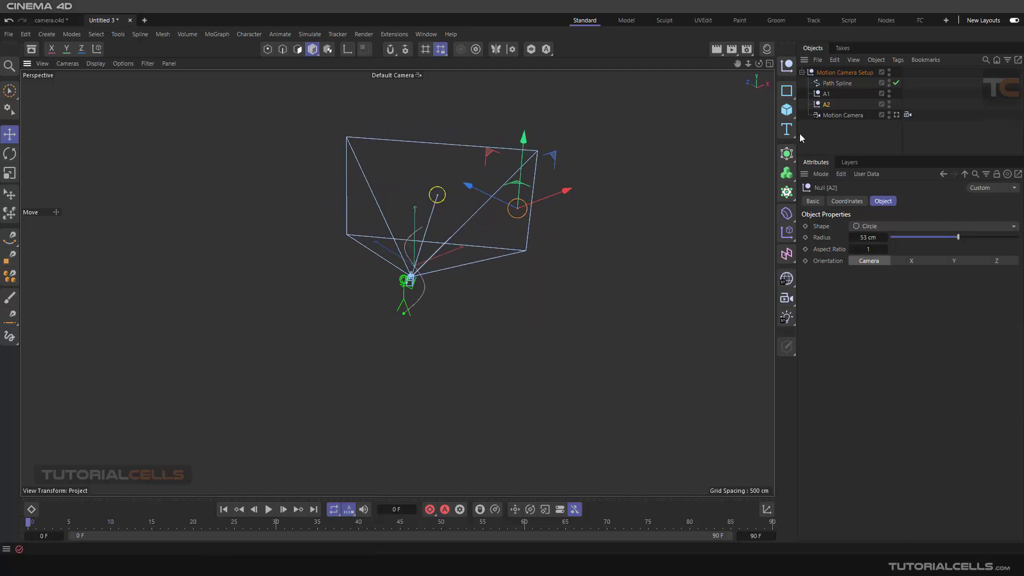
Duplicate the A1 and A2 nulls together and move the copies in the XZ plane beyond A2
{"action": "left_click", "coordinate": [828, 93], "text": "ctrl"}
{"action": "left_click_drag", "start_coordinate": [826, 105], "coordinate": [830, 111], "text": "ctrl"}
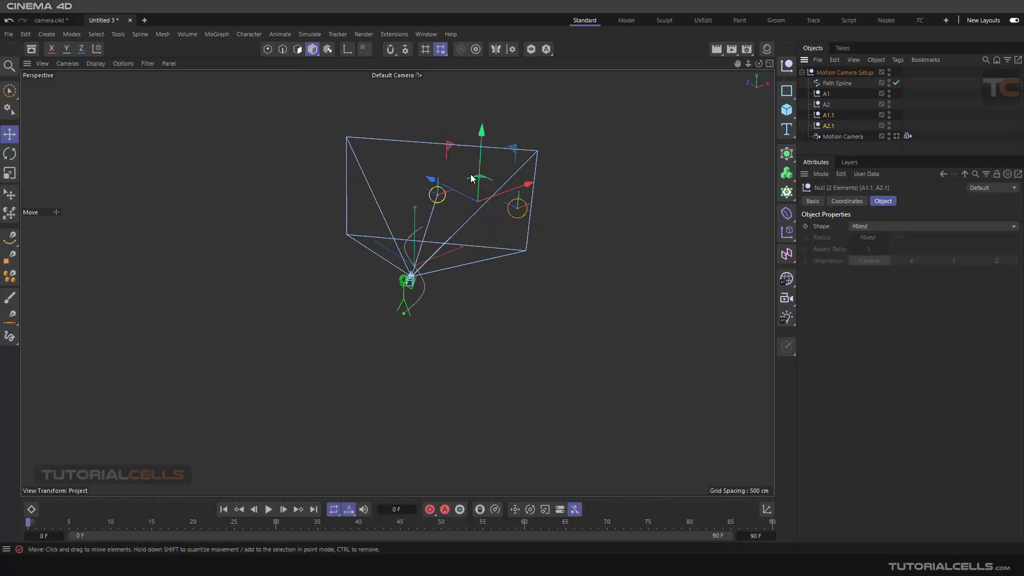
{"action": "left_click_drag", "start_coordinate": [479, 181], "coordinate": [648, 220]}
Rename the two duplicated nulls as B1 and B2
{"action": "double_click", "coordinate": [828, 115]}
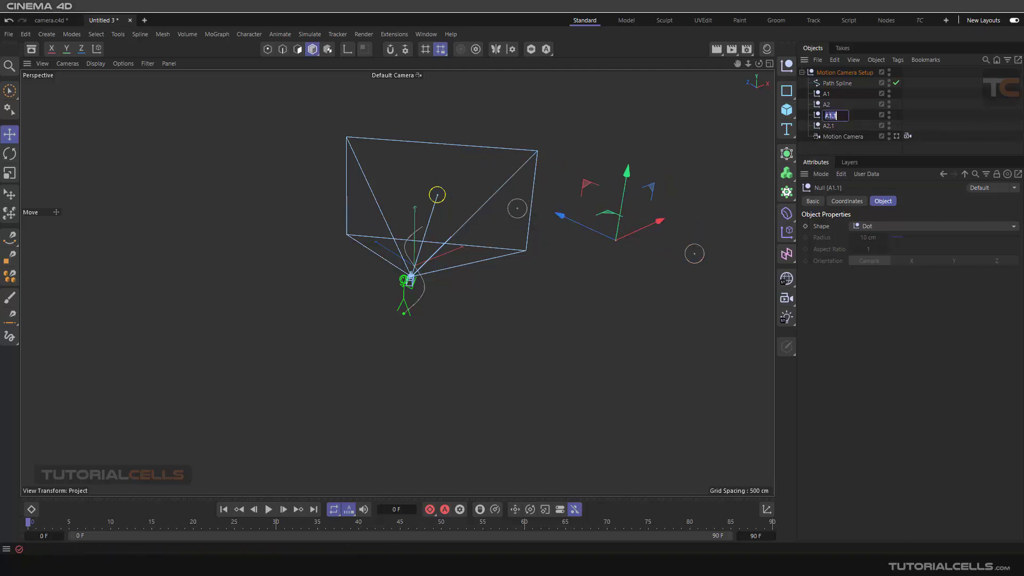
{"action": "type", "text": "B1"}
{"action": "double_click", "coordinate": [830, 127]}
{"action": "type", "text": "B2"}
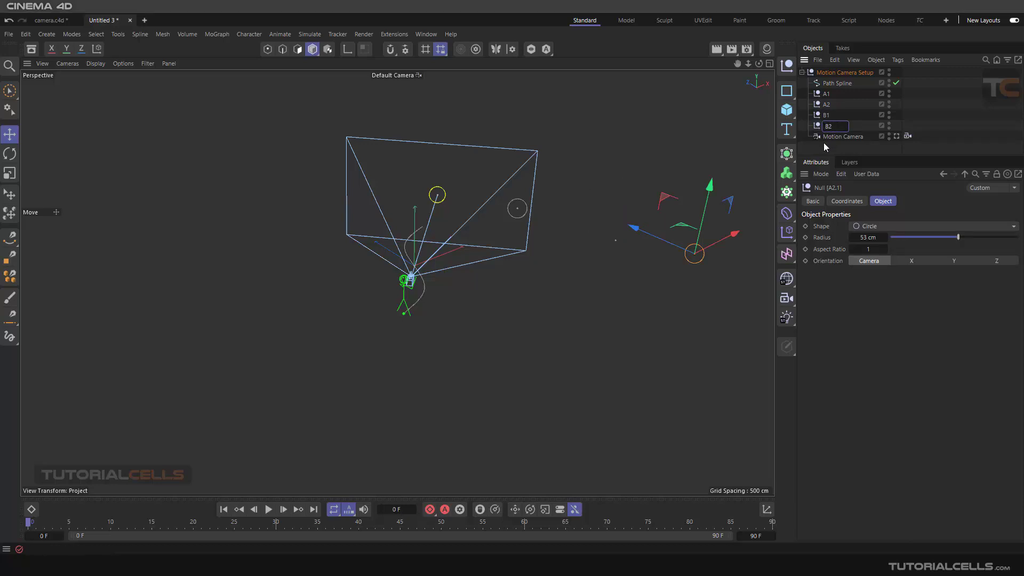
{"action": "left_click", "coordinate": [823, 145]}
Set the B1 null's display shape to Circle and enlarge its radius to roughly match the other nulls
{"action": "left_click", "coordinate": [829, 115]}
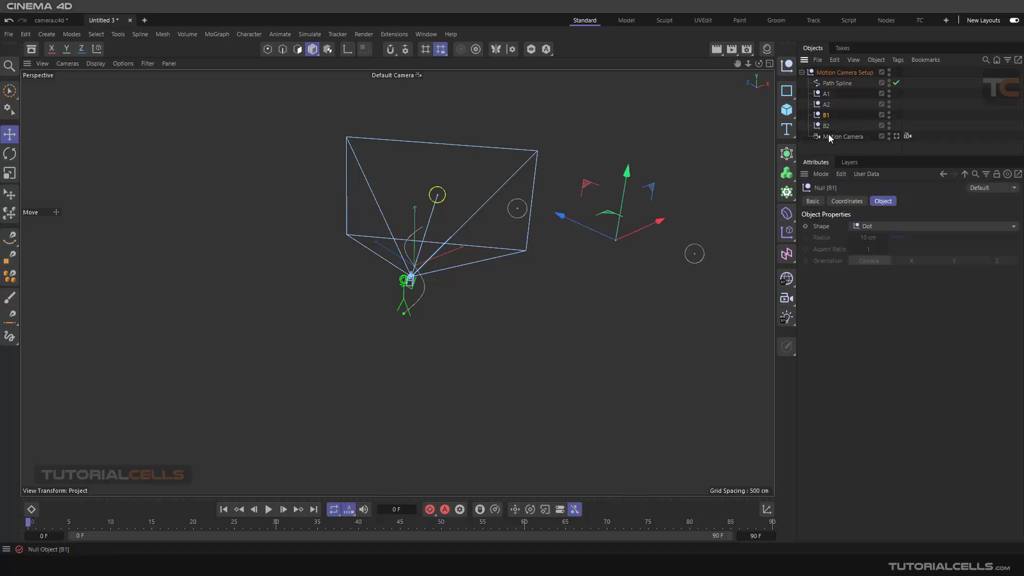
{"action": "left_click", "coordinate": [869, 232]}
{"action": "left_click", "coordinate": [884, 276]}
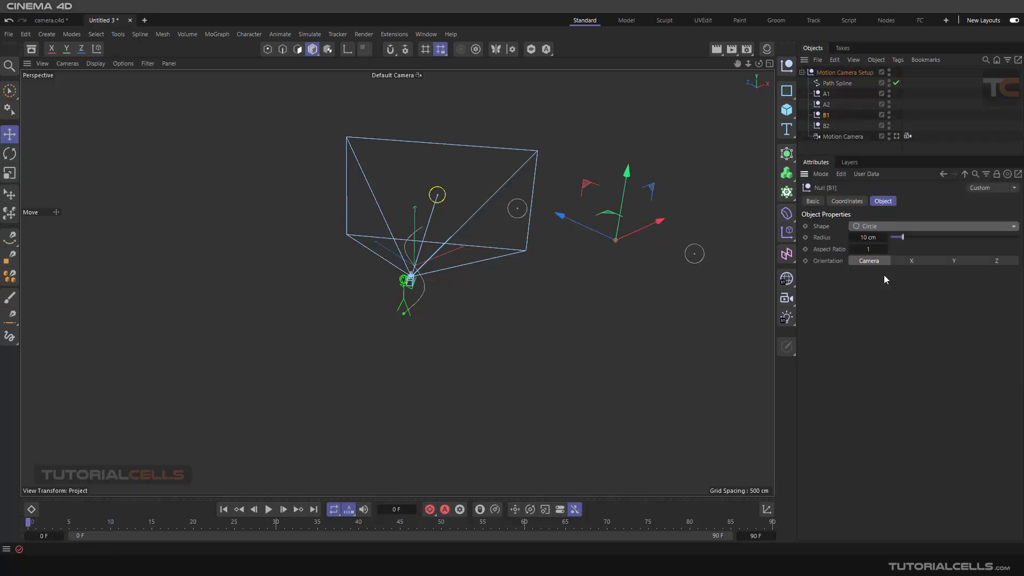
{"action": "left_click_drag", "start_coordinate": [903, 237], "coordinate": [951, 237]}
{"action": "left_click", "coordinate": [825, 148]}
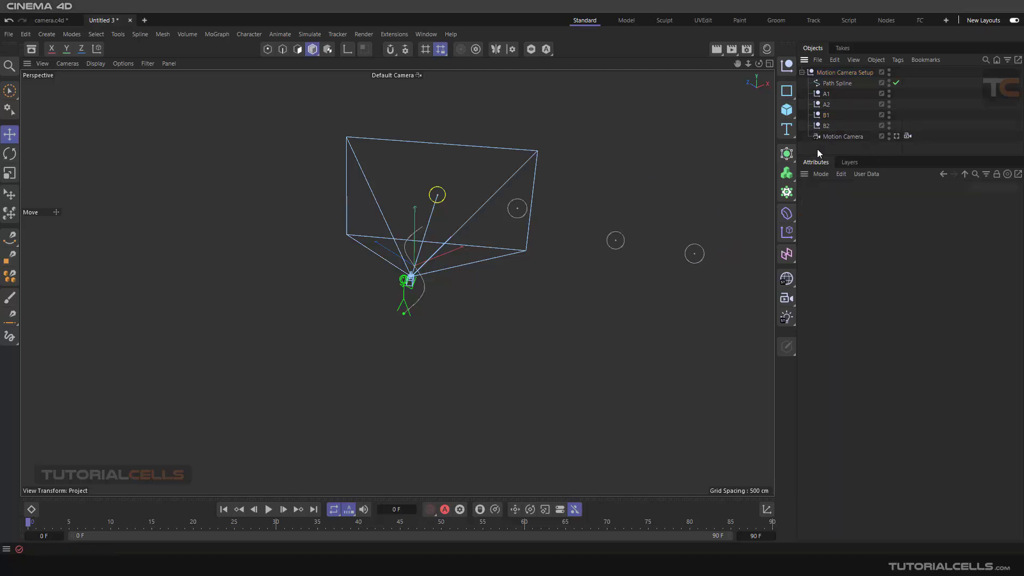
Assign the A2, B1 and B2 nulls to the matching target slots of the Motion Camera tag
{"action": "left_click_drag", "start_coordinate": [613, 215], "coordinate": [655, 221], "text": "alt"}
{"action": "middle_click_drag", "start_coordinate": [655, 220], "coordinate": [603, 220], "text": "alt"}
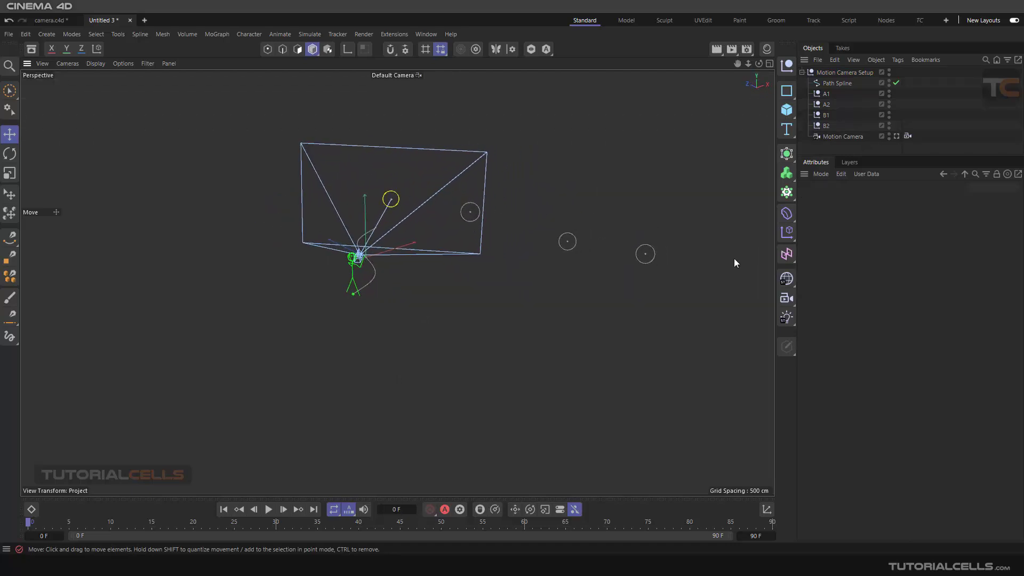
{"action": "left_click", "coordinate": [908, 136]}
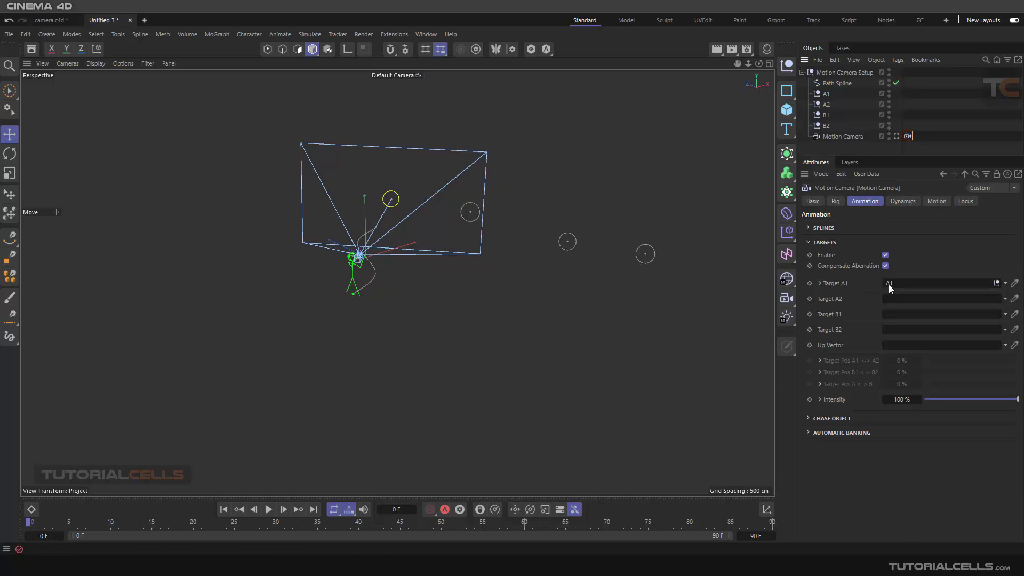
{"action": "left_click_drag", "start_coordinate": [826, 104], "coordinate": [887, 301]}
{"action": "left_click_drag", "start_coordinate": [825, 114], "coordinate": [889, 315]}
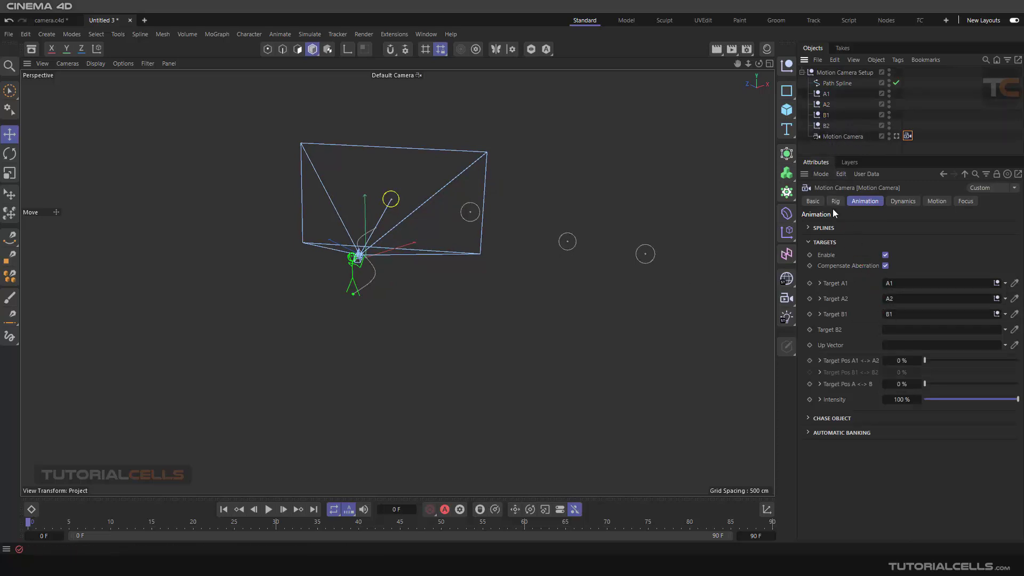
{"action": "left_click_drag", "start_coordinate": [822, 127], "coordinate": [891, 328]}
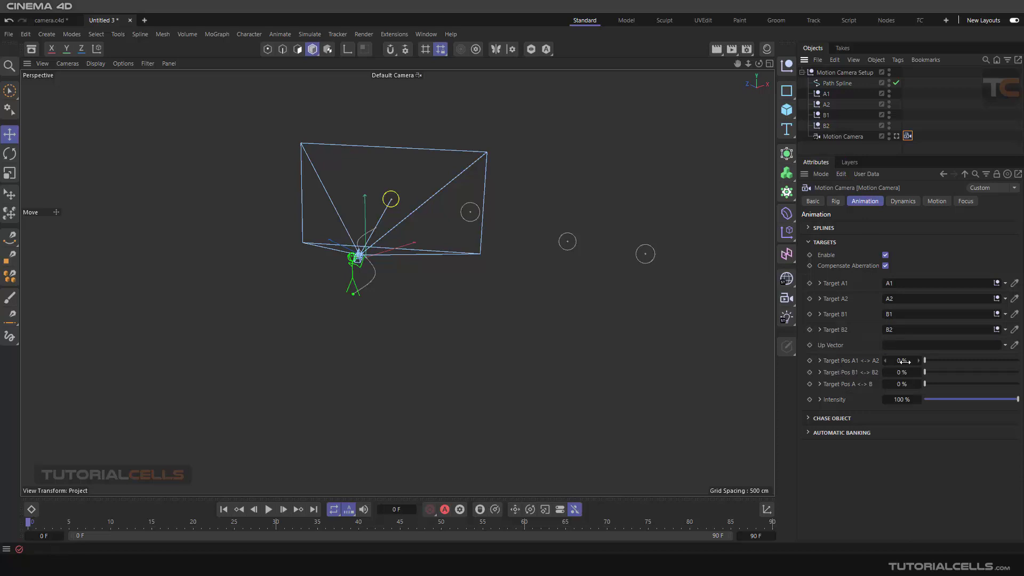
Test the A1–A2 and B1–B2 target position blends and set Target Pos A <-> B to 100%
{"action": "left_click_drag", "start_coordinate": [924, 360], "coordinate": [904, 367]}
{"action": "mouse_move", "coordinate": [924, 374]}
{"action": "left_mouse_down"}
{"action": "mouse_move", "coordinate": [1020, 373]}
{"action": "mouse_move", "coordinate": [914, 368]}
{"action": "left_mouse_up"}
{"action": "left_click_drag", "start_coordinate": [926, 385], "coordinate": [1019, 384]}
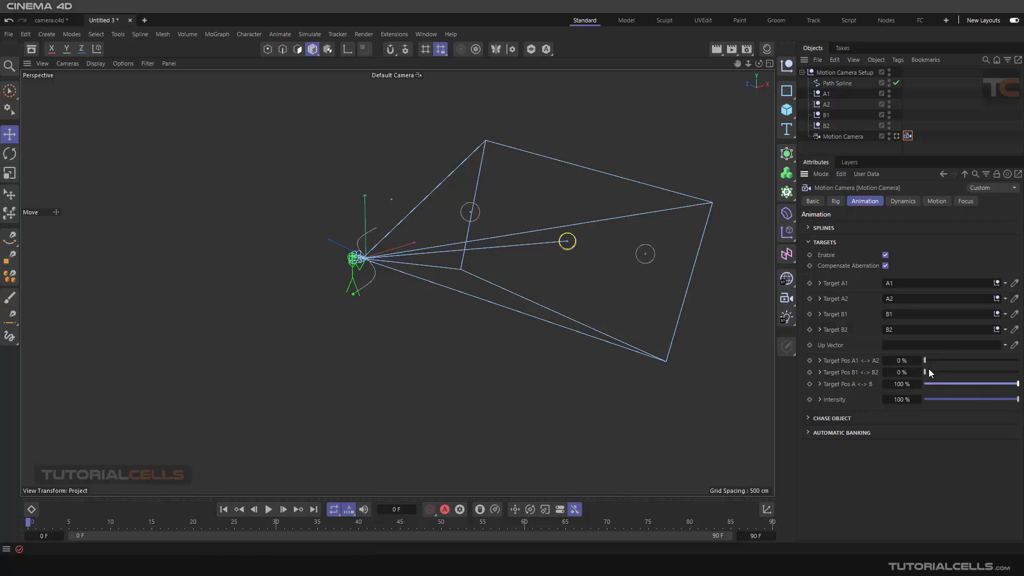
{"action": "mouse_move", "coordinate": [926, 371]}
{"action": "left_mouse_down"}
{"action": "mouse_move", "coordinate": [1021, 377]}
{"action": "mouse_move", "coordinate": [924, 379]}
{"action": "left_mouse_up"}
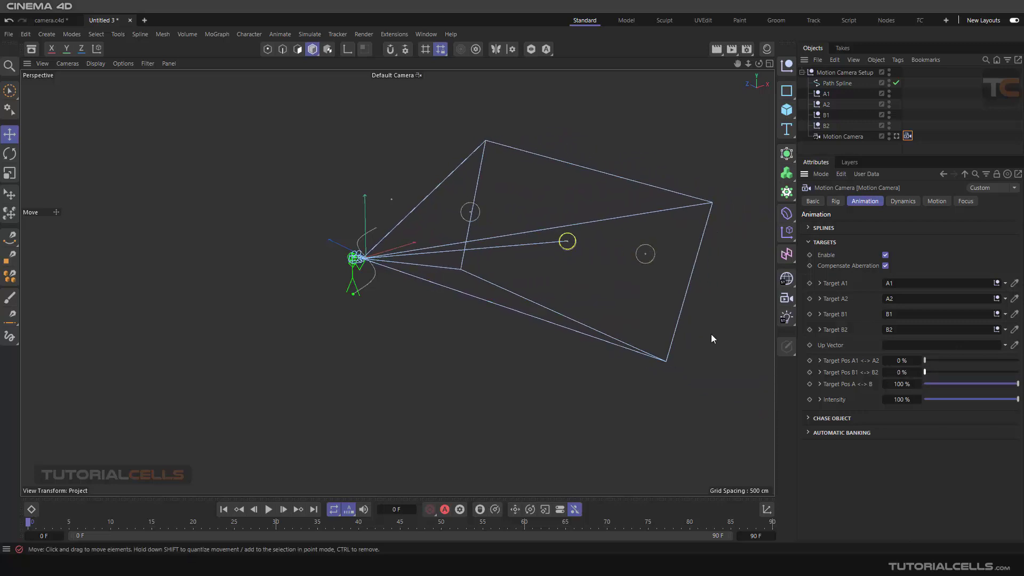
Lower the Intensity of the camera's targets to 0% and inspect how the camera aims
{"action": "left_click_drag", "start_coordinate": [956, 398], "coordinate": [1021, 400]}
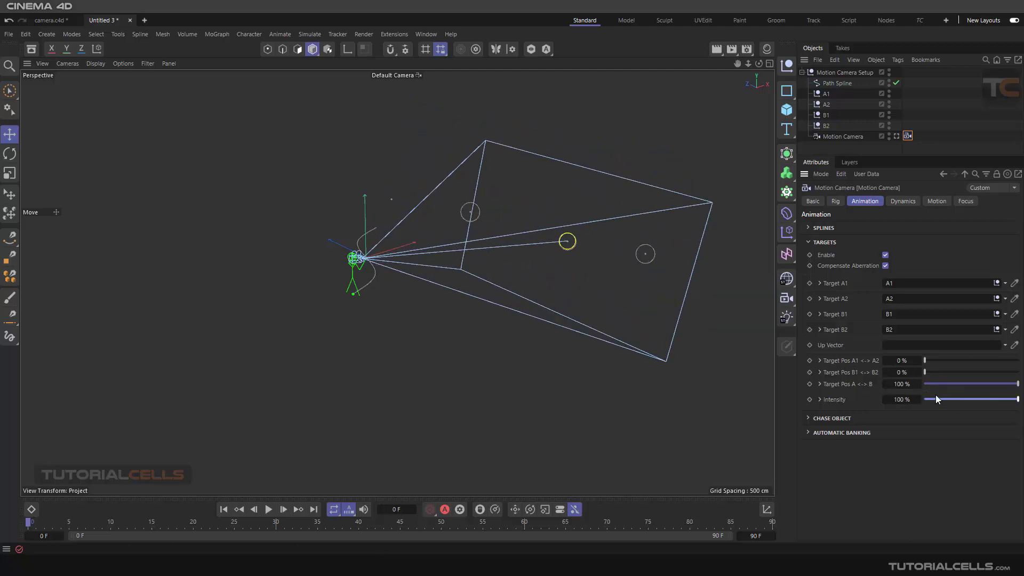
{"action": "mouse_move", "coordinate": [936, 399]}
{"action": "left_mouse_down"}
{"action": "mouse_move", "coordinate": [957, 398]}
{"action": "mouse_move", "coordinate": [923, 400]}
{"action": "left_mouse_up"}
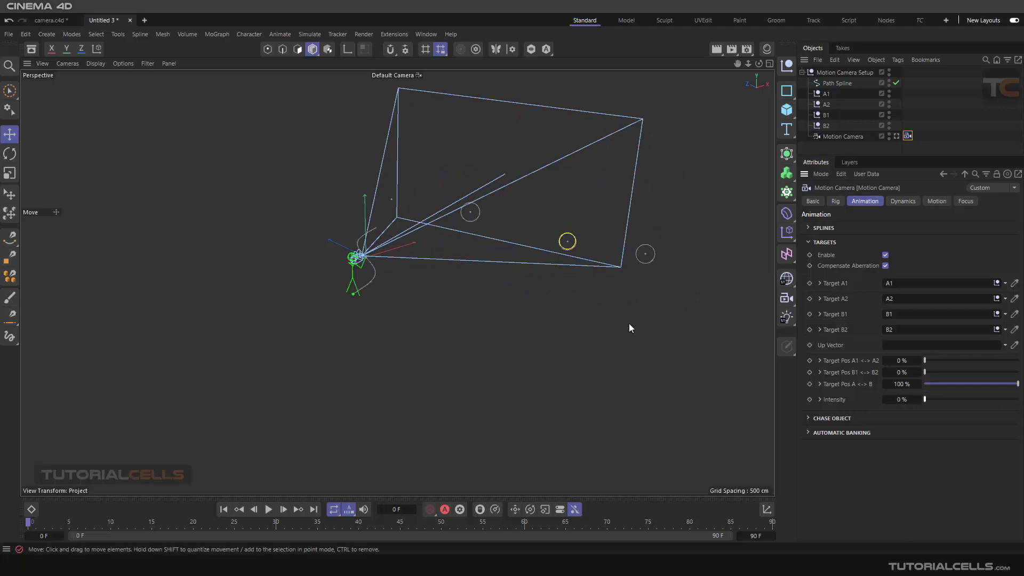
{"action": "mouse_move", "coordinate": [465, 272]}
{"action": "left_mouse_down", "text": "alt"}
{"action": "mouse_move", "coordinate": [463, 244]}
{"action": "mouse_move", "coordinate": [477, 262]}
{"action": "left_mouse_up", "text": "alt"}
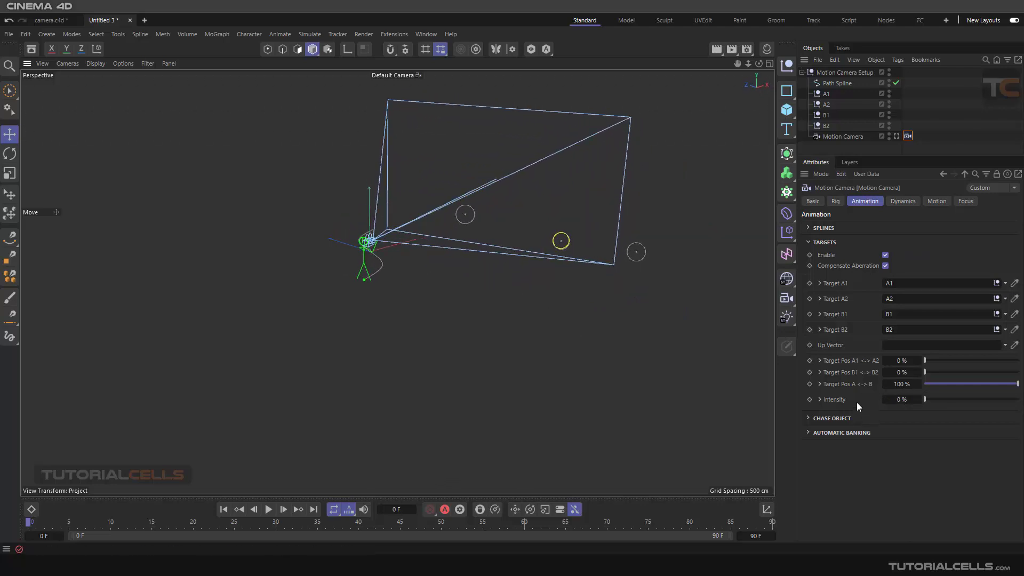
{"action": "left_click_drag", "start_coordinate": [440, 268], "coordinate": [345, 265], "text": "alt"}
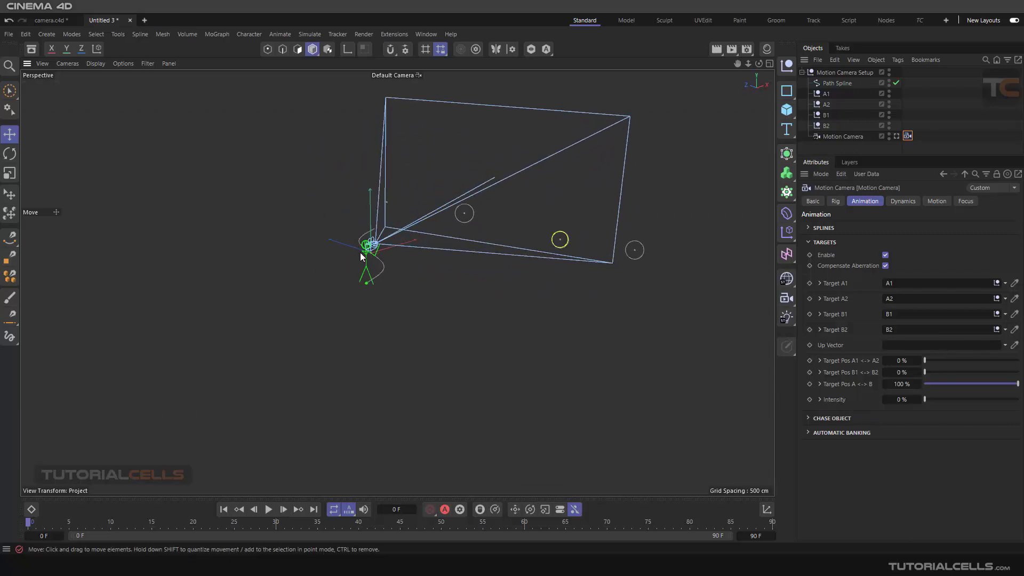
Restore the target Intensity to 100% and return Target Pos A <-> B to 0%
{"action": "left_click_drag", "start_coordinate": [938, 399], "coordinate": [1019, 399]}
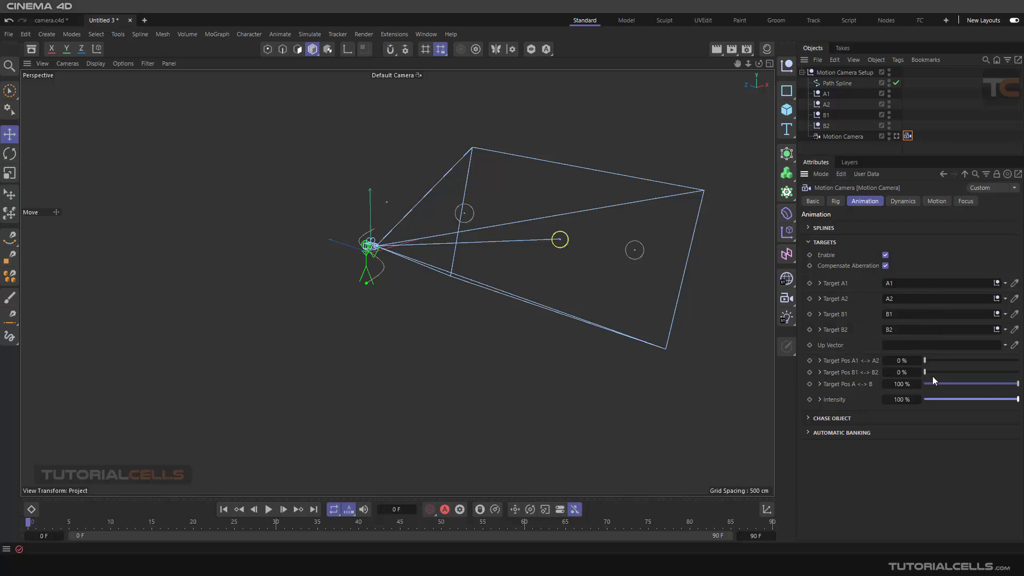
{"action": "left_click_drag", "start_coordinate": [937, 383], "coordinate": [916, 360]}
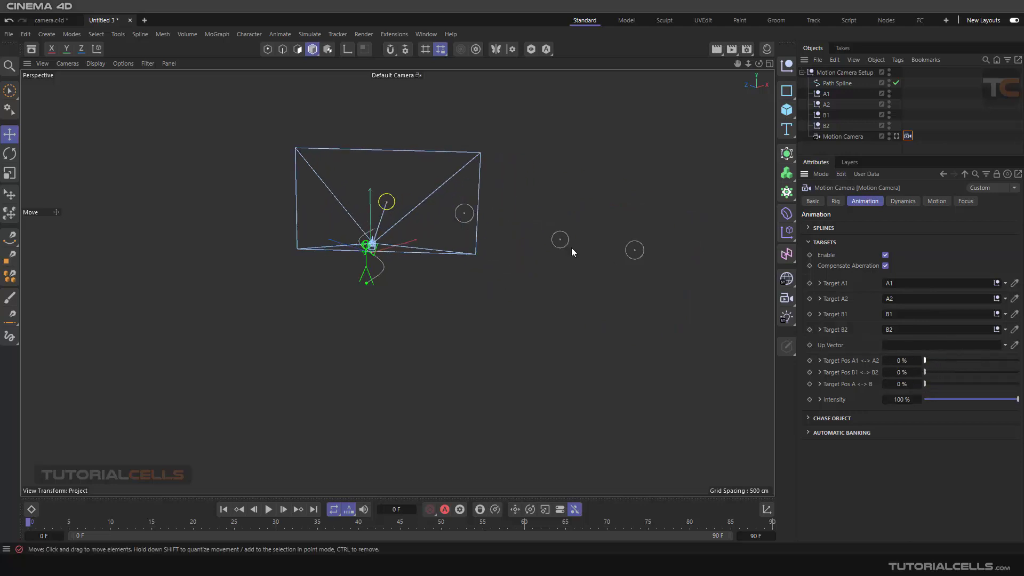
Add a Cone primitive and scale it down uniformly to a small marker size
{"action": "scroll", "coordinate": [454, 201], "scroll_direction": "up", "scroll_amount": 2}
{"action": "scroll", "coordinate": [454, 201], "scroll_direction": "up", "scroll_amount": 2}
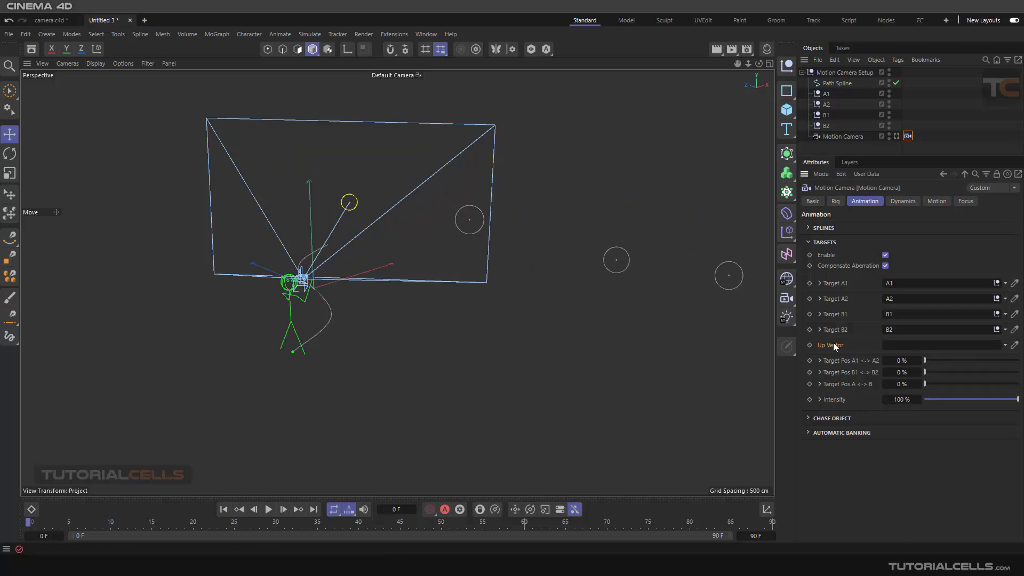
{"action": "left_click_drag", "start_coordinate": [414, 287], "coordinate": [355, 261], "text": "alt"}
{"action": "middle_click_drag", "start_coordinate": [356, 276], "coordinate": [370, 303], "text": "alt"}
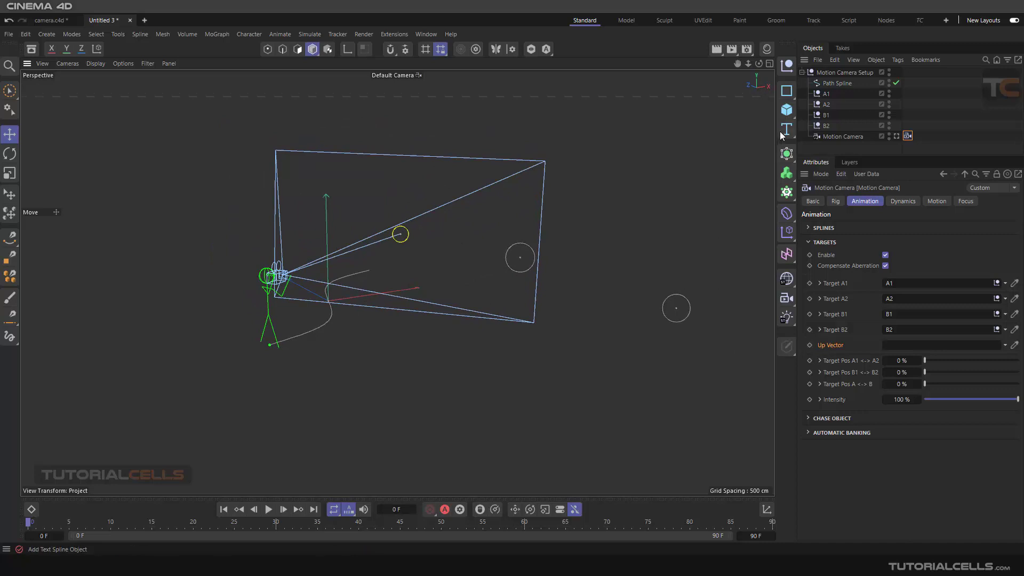
{"action": "left_click", "coordinate": [787, 110]}
{"action": "left_click", "coordinate": [883, 185]}
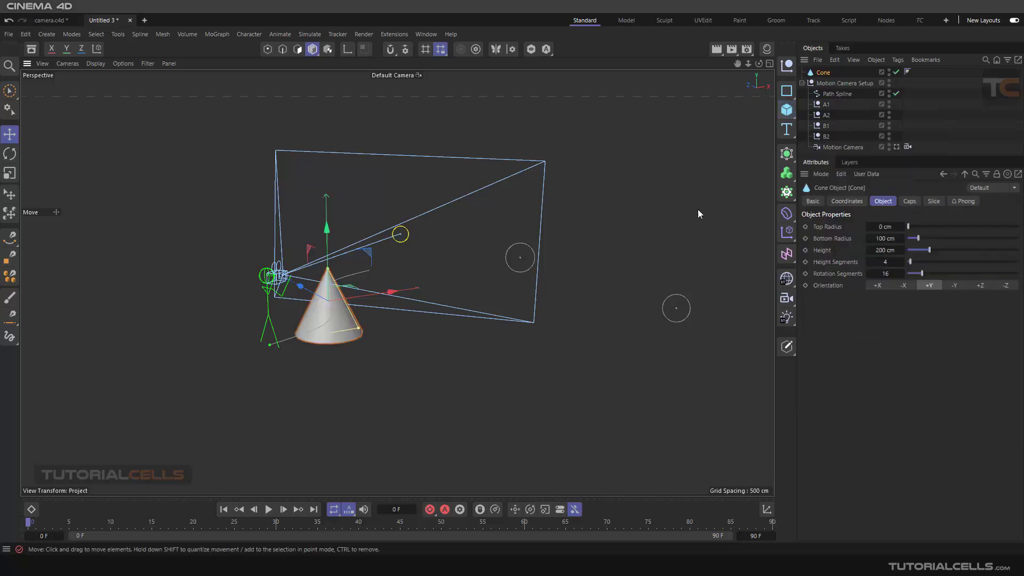
{"action": "left_click", "coordinate": [10, 173]}
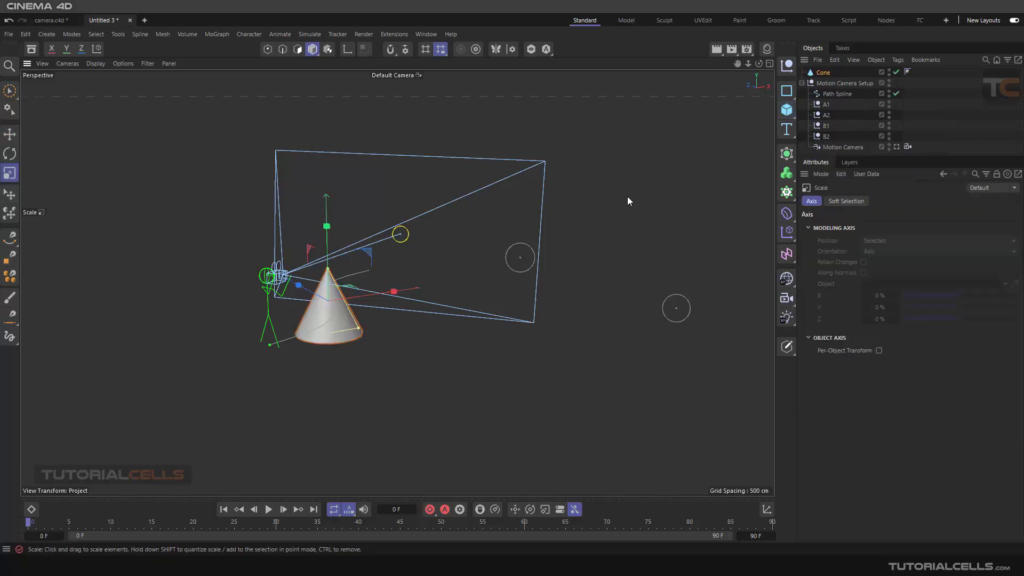
{"action": "left_click_drag", "start_coordinate": [628, 196], "coordinate": [346, 349]}
Raise the cone above the camera setup and move it in the XZ plane to sit directly over the A1 null
{"action": "left_click", "coordinate": [9, 134]}
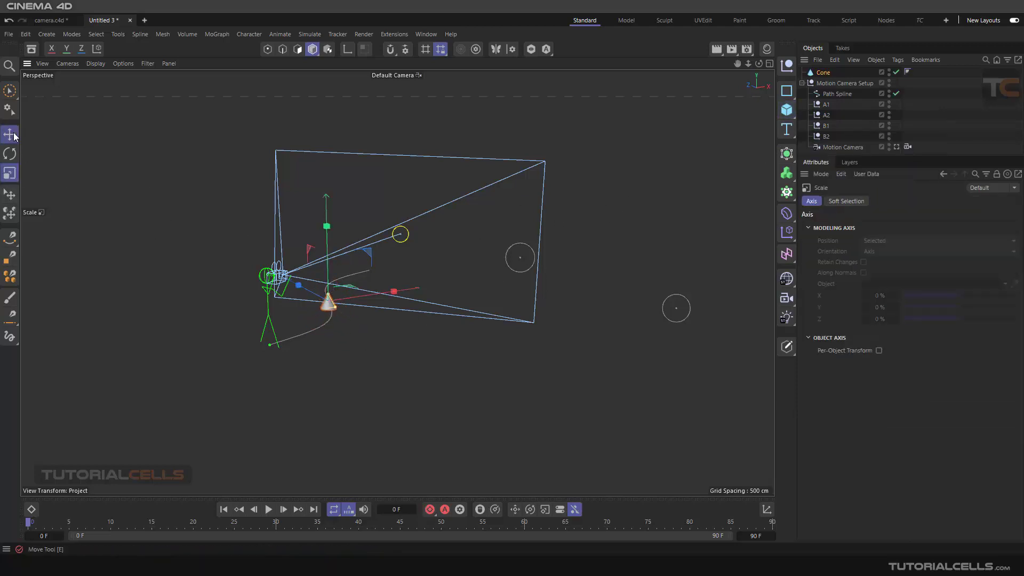
{"action": "left_click_drag", "start_coordinate": [325, 238], "coordinate": [331, 92]}
{"action": "left_click_drag", "start_coordinate": [332, 176], "coordinate": [274, 214], "text": "alt"}
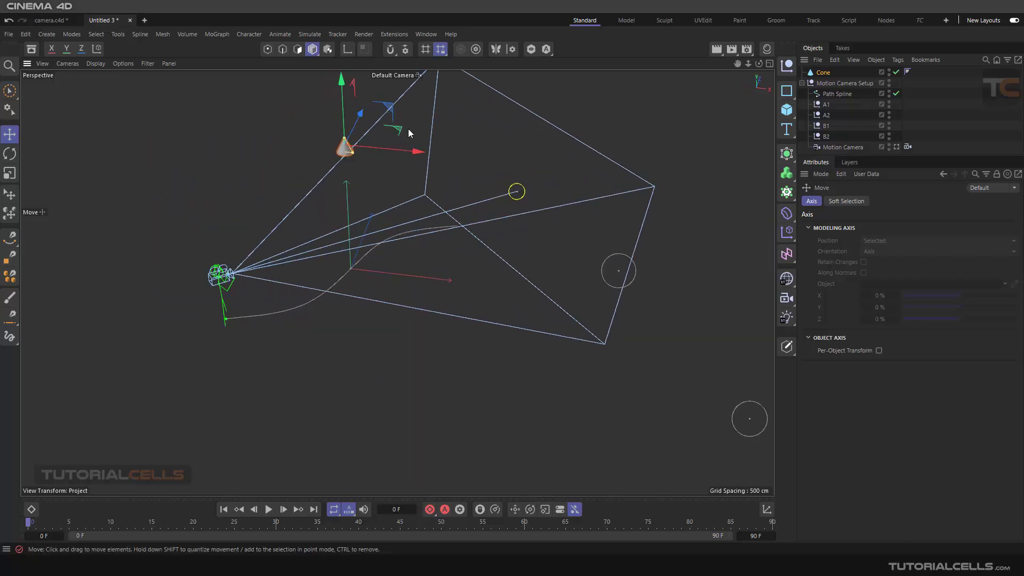
{"action": "left_click_drag", "start_coordinate": [408, 129], "coordinate": [513, 144]}
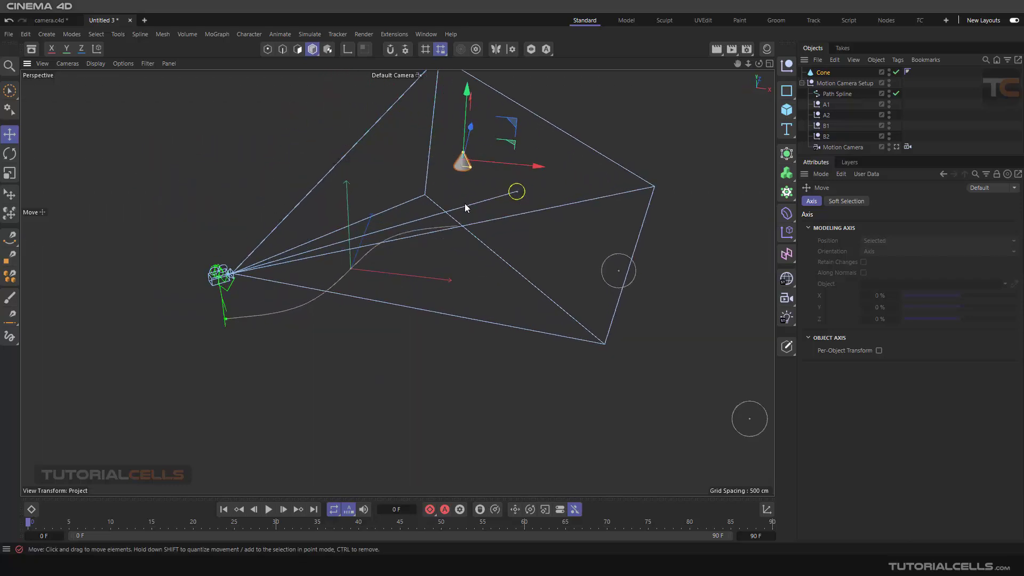
{"action": "left_click_drag", "start_coordinate": [465, 204], "coordinate": [506, 127], "text": "alt"}
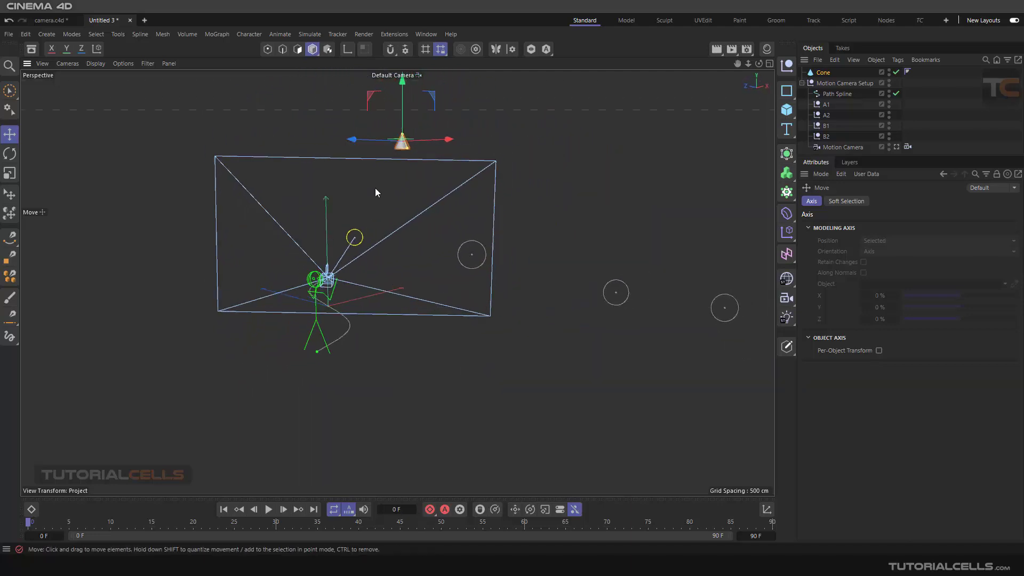
{"action": "left_click_drag", "start_coordinate": [377, 192], "coordinate": [424, 232], "text": "alt"}
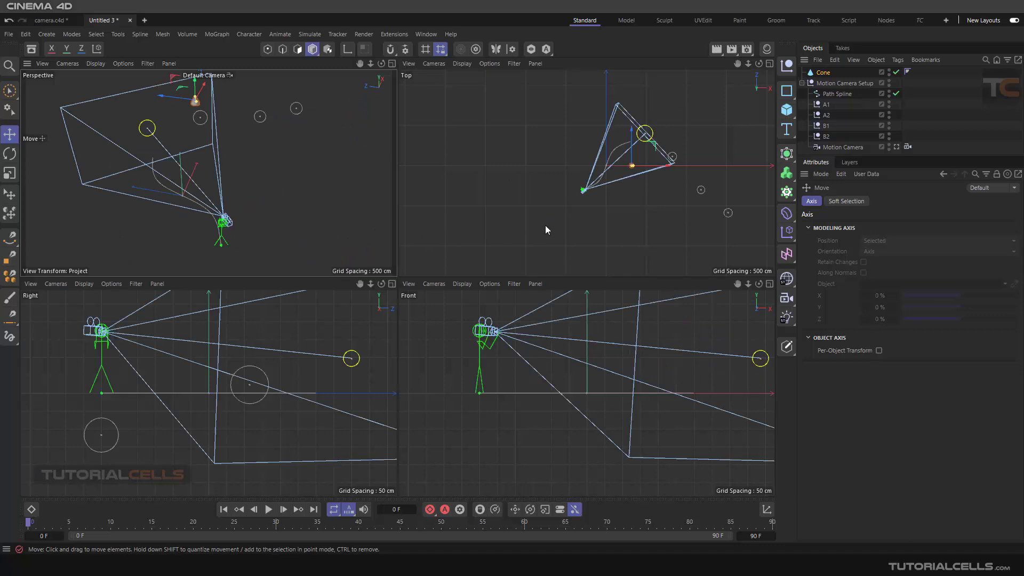
{"action": "middle_click", "coordinate": [545, 225]}
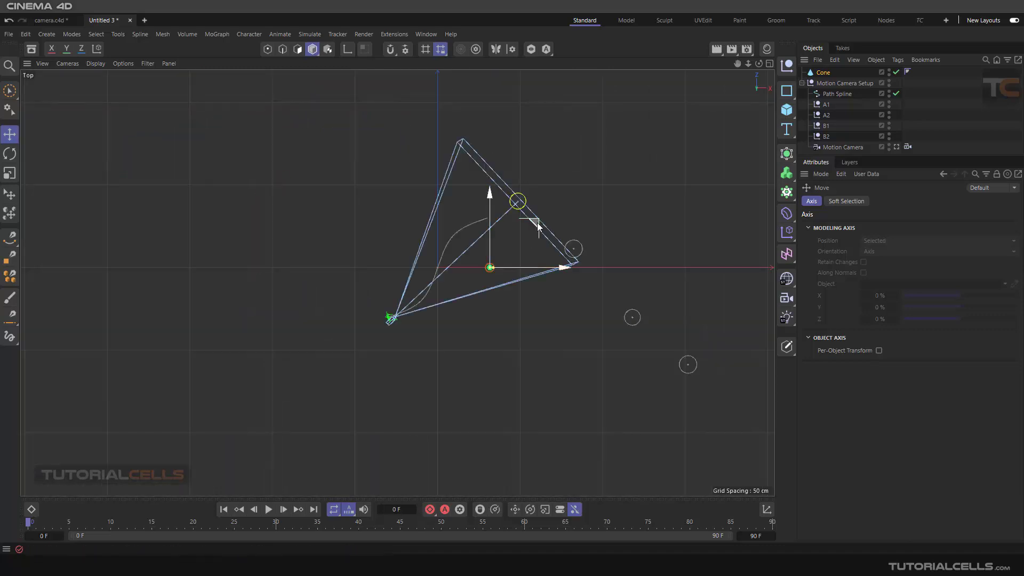
{"action": "left_click_drag", "start_coordinate": [542, 228], "coordinate": [564, 157]}
{"action": "middle_click", "coordinate": [565, 156]}
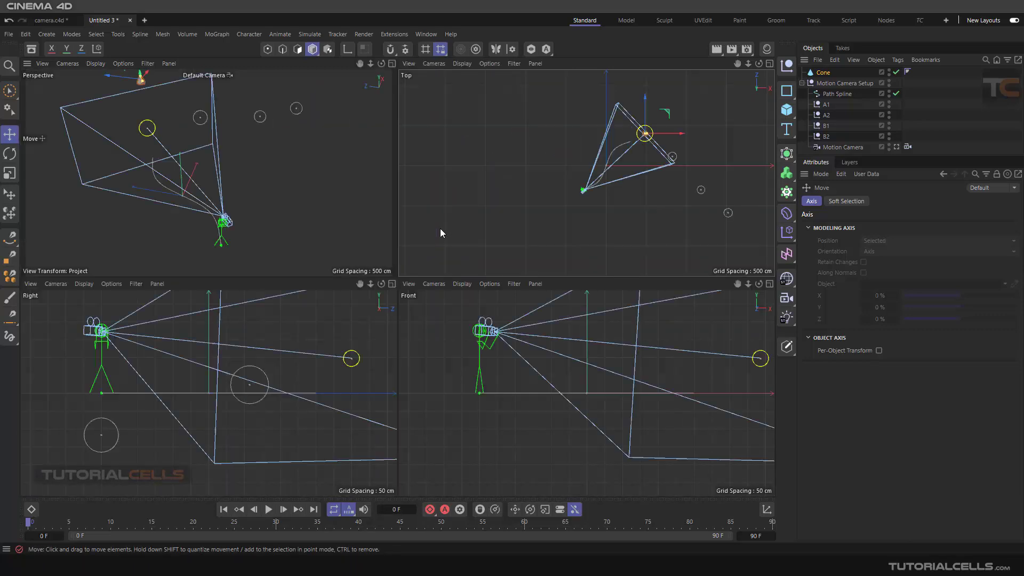
{"action": "middle_click", "coordinate": [287, 192]}
{"action": "scroll", "coordinate": [325, 293], "scroll_direction": "down", "scroll_amount": 2}
{"action": "left_click_drag", "start_coordinate": [324, 296], "coordinate": [343, 260], "text": "alt"}
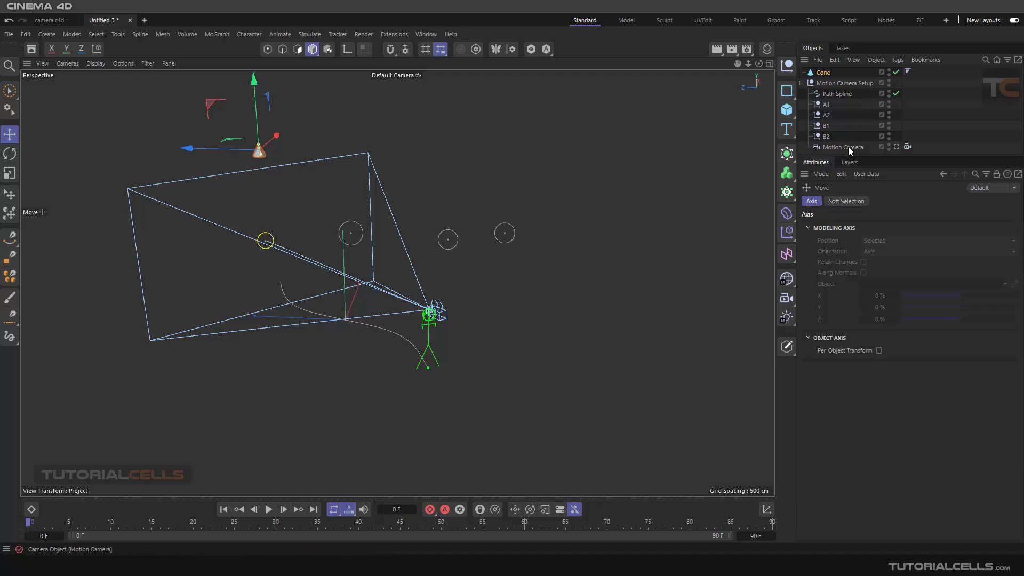
Assign the cone as the Up Vector object in the Motion Camera tag's targets
{"action": "left_click", "coordinate": [907, 147]}
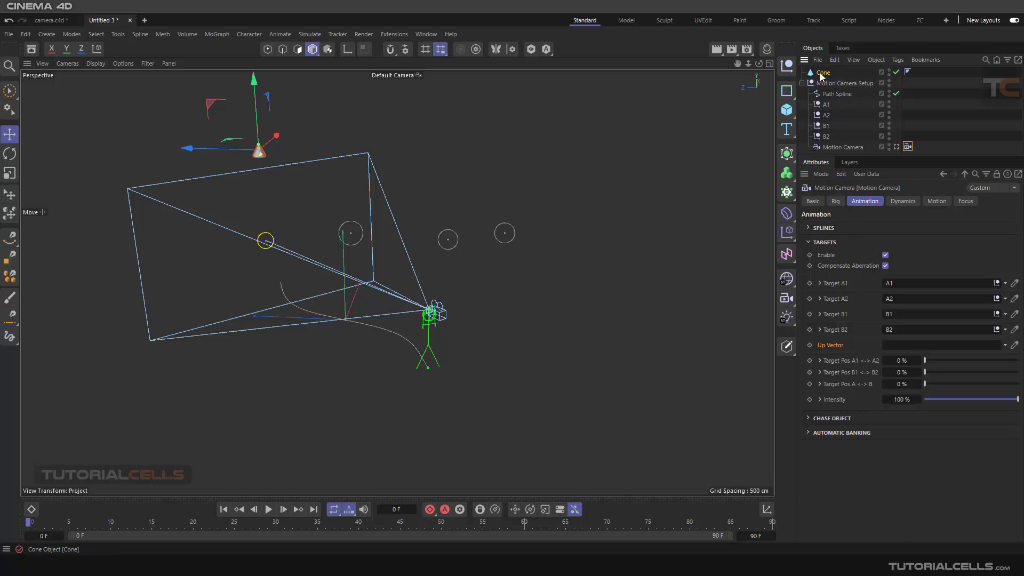
{"action": "left_click_drag", "start_coordinate": [820, 73], "coordinate": [896, 346]}
{"action": "left_click_drag", "start_coordinate": [352, 233], "coordinate": [298, 223], "text": "alt"}
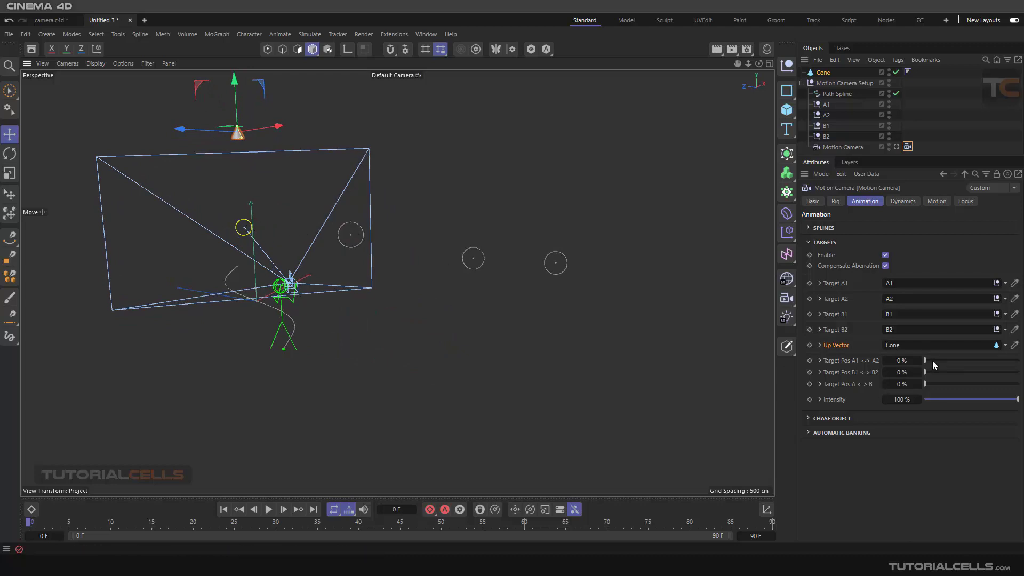
Test the A1–A2 target blend, leaving it at 0%, and shift the cone along the X axis to bank the camera
{"action": "mouse_move", "coordinate": [929, 360]}
{"action": "left_mouse_down"}
{"action": "mouse_move", "coordinate": [1008, 366]}
{"action": "mouse_move", "coordinate": [908, 364]}
{"action": "mouse_move", "coordinate": [1021, 366]}
{"action": "mouse_move", "coordinate": [921, 362]}
{"action": "left_mouse_up"}
{"action": "left_click_drag", "start_coordinate": [331, 204], "coordinate": [469, 172], "text": "alt"}
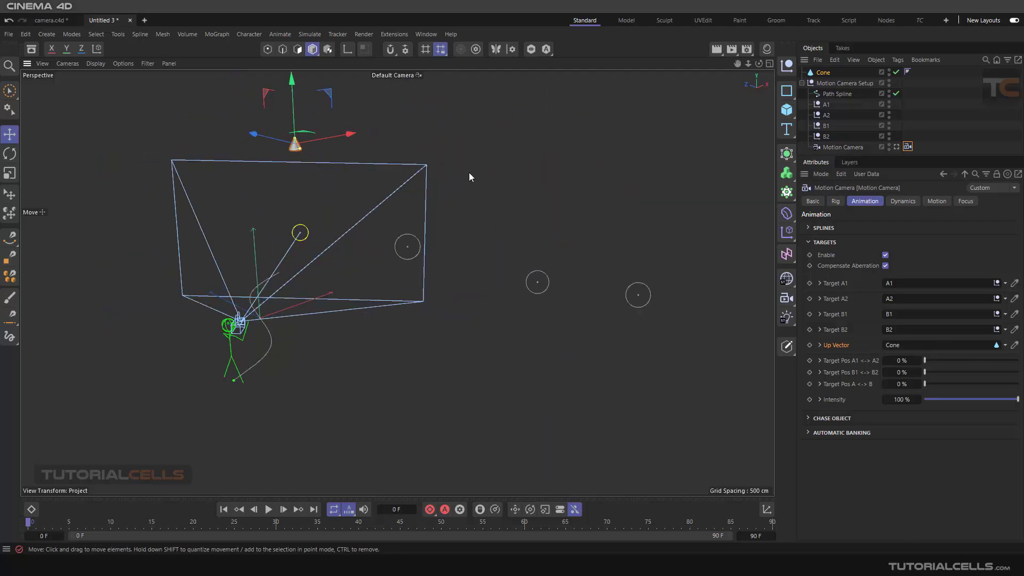
{"action": "left_click_drag", "start_coordinate": [349, 133], "coordinate": [341, 107]}
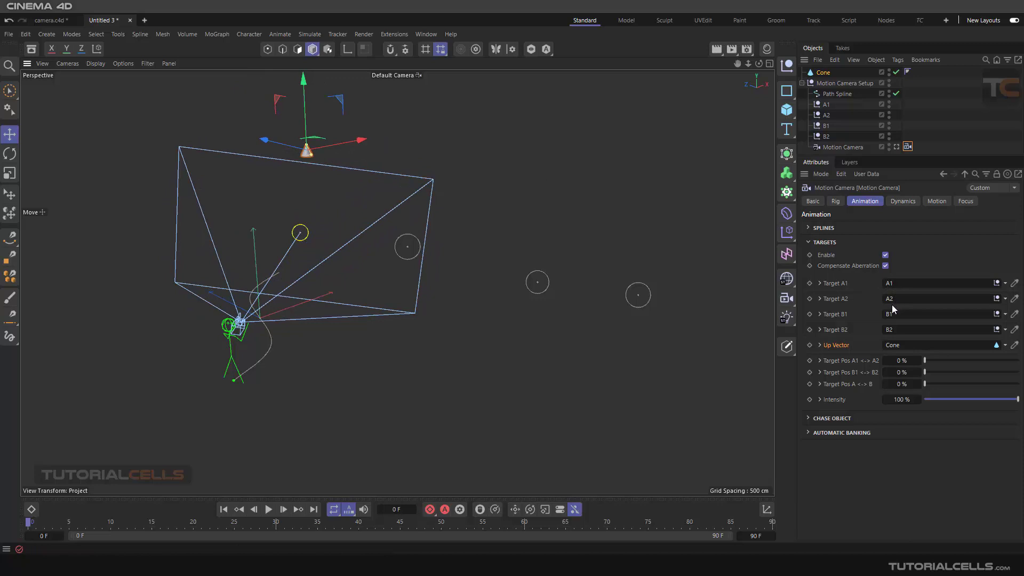
Clear the Target A2, B1 and B2 links and move the cone along the X axis to test the camera's banking
{"action": "left_click", "coordinate": [1005, 299]}
{"action": "left_click", "coordinate": [999, 313]}
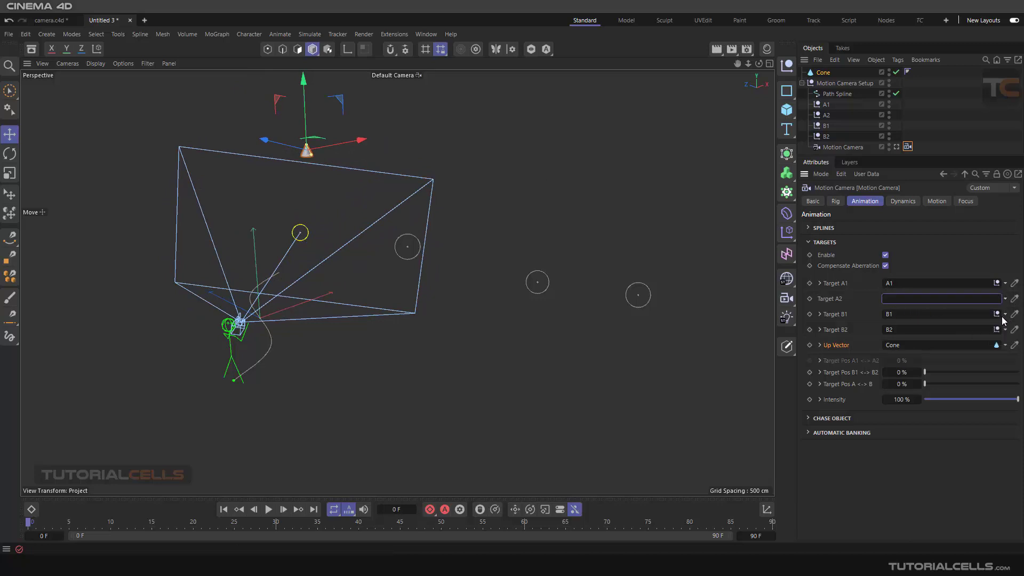
{"action": "left_click", "coordinate": [1005, 314]}
{"action": "left_click", "coordinate": [997, 329]}
{"action": "left_click", "coordinate": [1005, 330]}
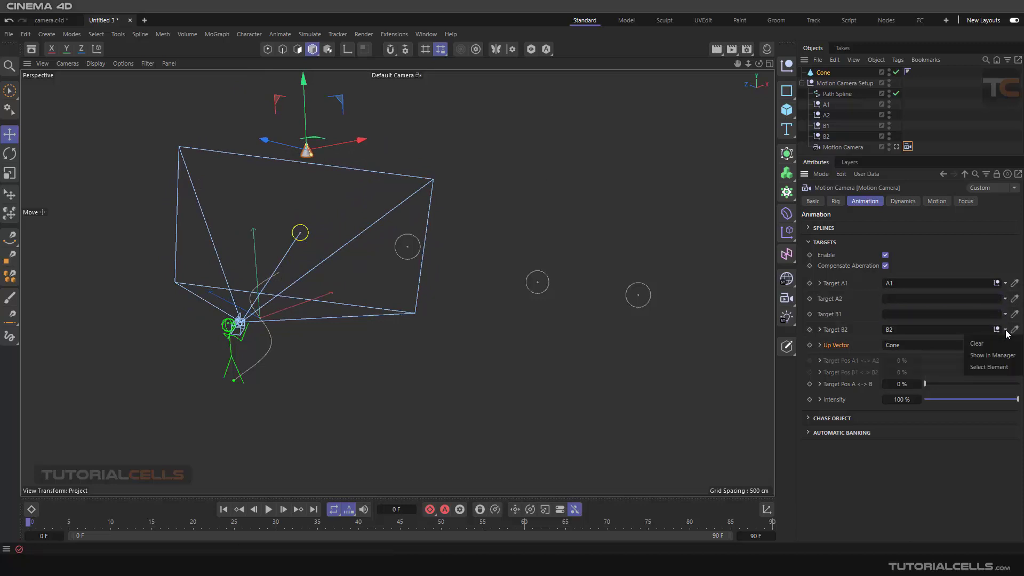
{"action": "left_click", "coordinate": [996, 344]}
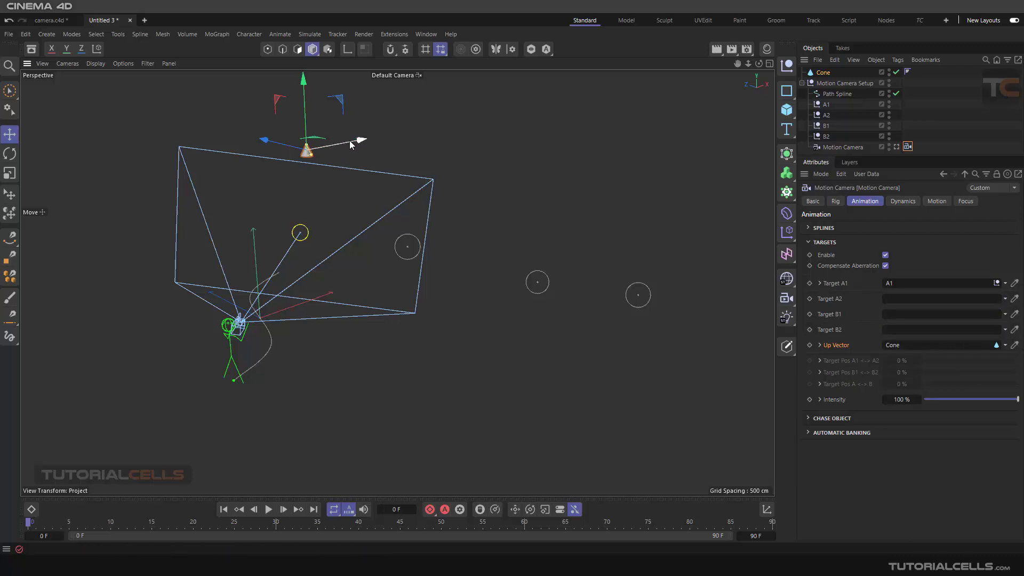
{"action": "left_click_drag", "start_coordinate": [352, 142], "coordinate": [350, 184]}
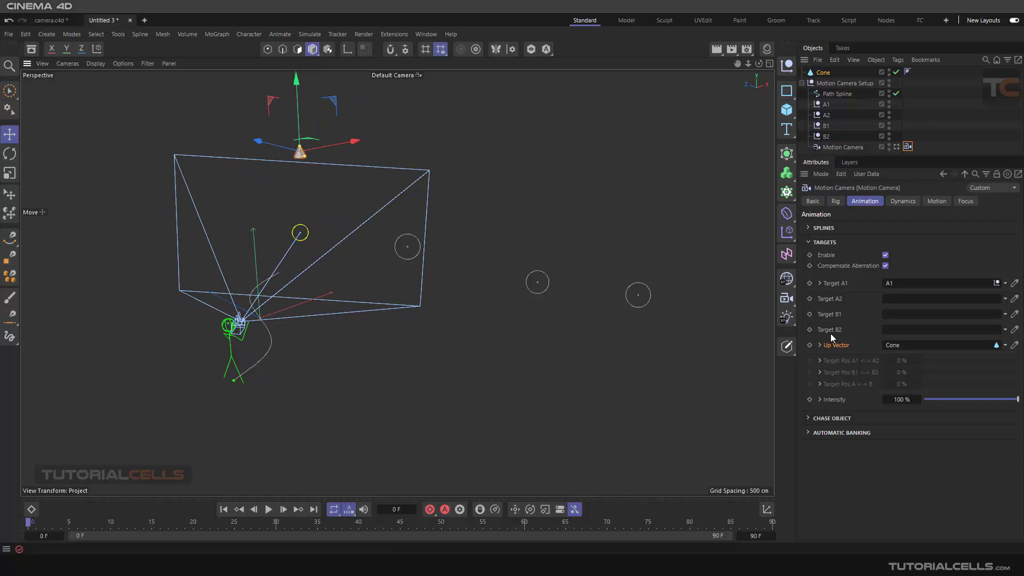
Collapse the Targets settings to reveal Chase Object, and delete every object from the scene
{"action": "left_click", "coordinate": [811, 244]}
{"action": "left_click", "coordinate": [809, 258]}
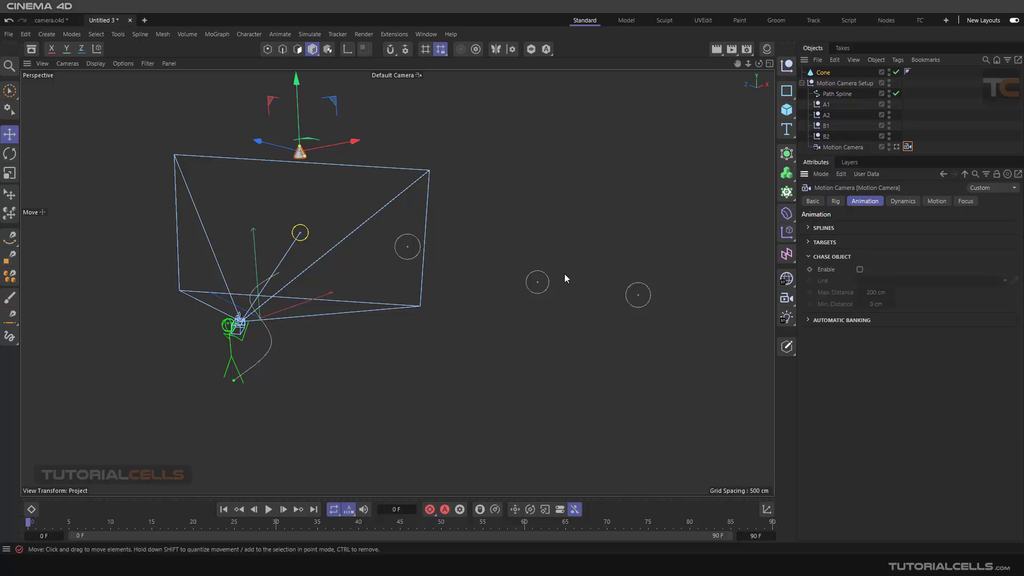
{"action": "scroll", "coordinate": [553, 275], "scroll_direction": "down", "scroll_amount": 1}
{"action": "key", "text": "ctrl+a"}
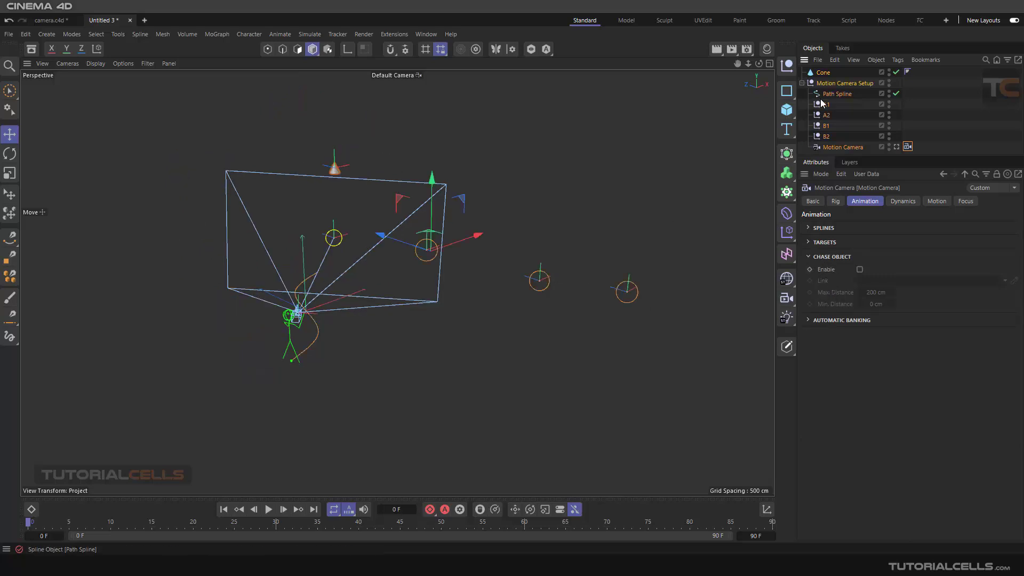
{"action": "key", "text": "Delete"}
{"action": "left_click_drag", "start_coordinate": [326, 310], "coordinate": [475, 298], "text": "alt"}
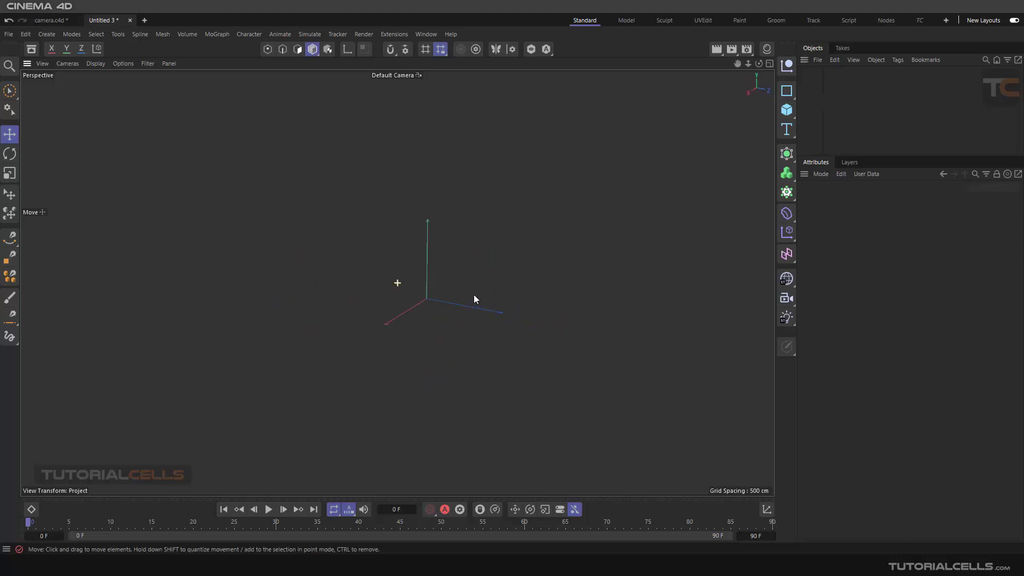
Create a Motion Camera setup and add a sphere, moving it along the Z axis to sit in front of the camera
{"action": "left_click", "coordinate": [790, 299]}
{"action": "left_click_drag", "start_coordinate": [421, 316], "coordinate": [500, 306], "text": "alt"}
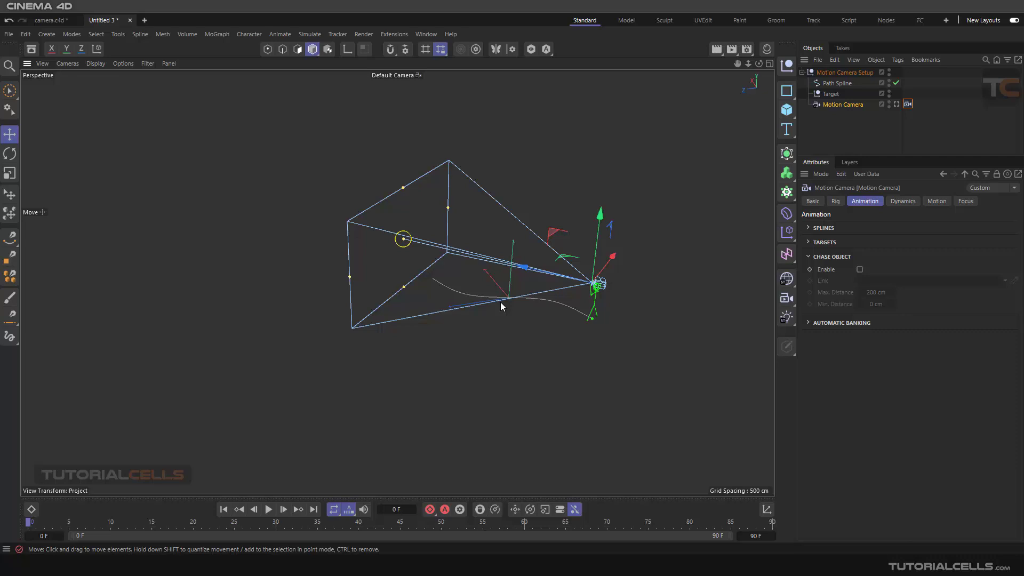
{"action": "left_click", "coordinate": [782, 115]}
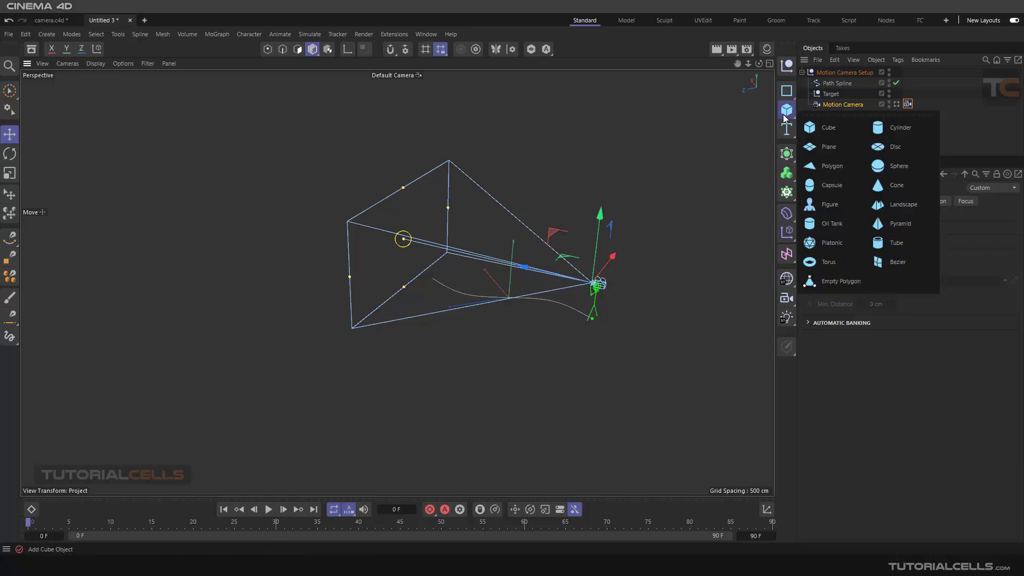
{"action": "left_click", "coordinate": [882, 168]}
{"action": "left_click_drag", "start_coordinate": [452, 284], "coordinate": [602, 273]}
{"action": "middle_click_drag", "start_coordinate": [264, 360], "coordinate": [390, 338], "text": "alt"}
{"action": "left_click_drag", "start_coordinate": [390, 338], "coordinate": [410, 308], "text": "alt"}
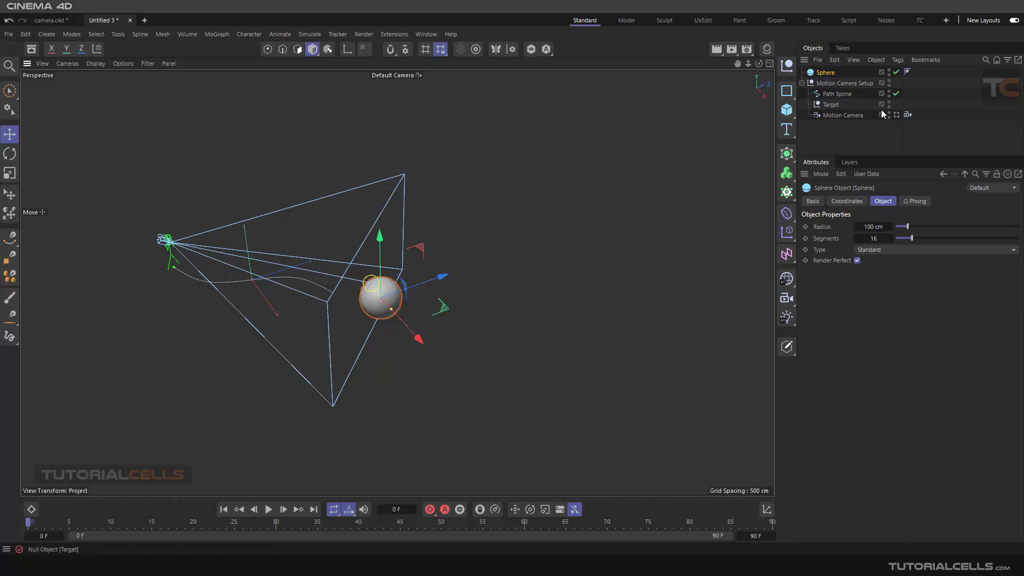
Clear the Path Spline A and Target A1 links in the Motion Camera tag's Splines and Targets settings
{"action": "left_click", "coordinate": [907, 115]}
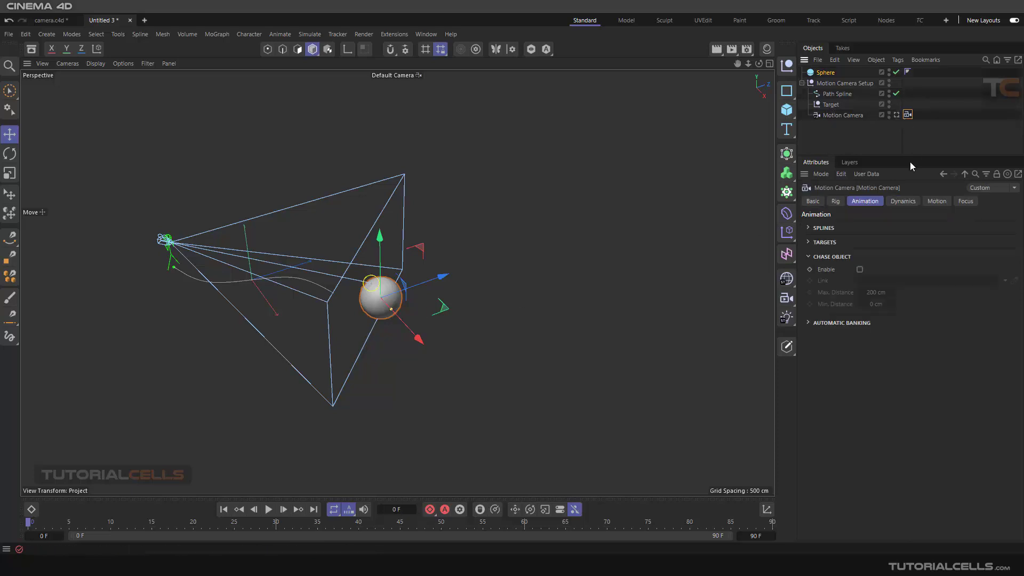
{"action": "left_click", "coordinate": [809, 228]}
{"action": "left_click", "coordinate": [1005, 265]}
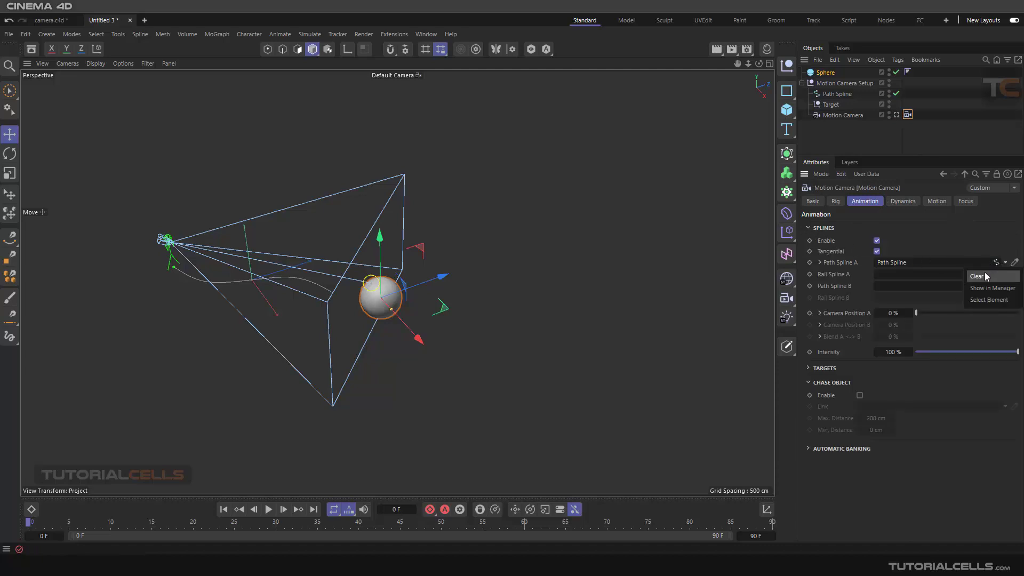
{"action": "left_click", "coordinate": [986, 275]}
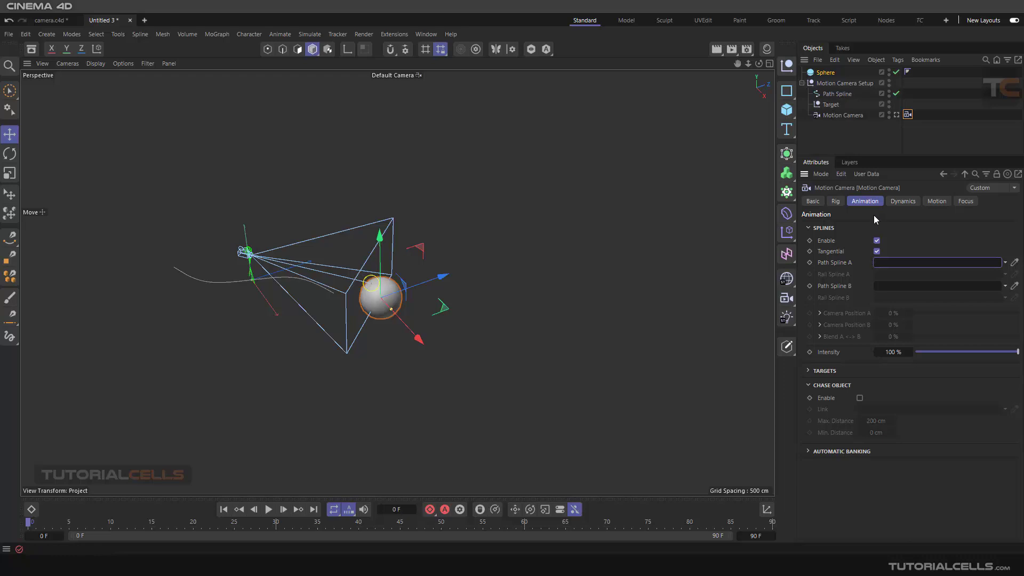
{"action": "left_click", "coordinate": [808, 227]}
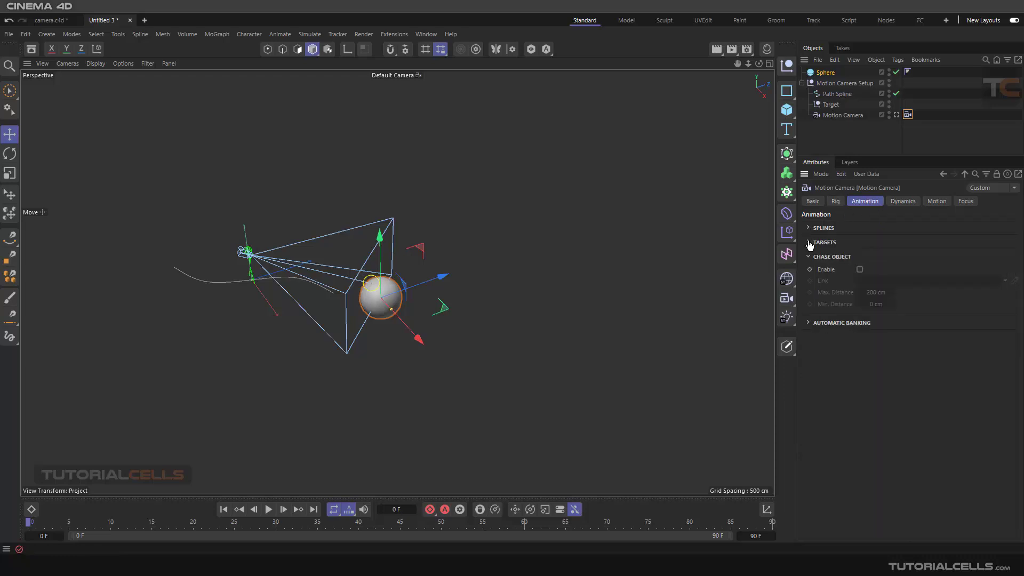
{"action": "left_click", "coordinate": [809, 242]}
{"action": "left_click", "coordinate": [1003, 286]}
{"action": "left_click", "coordinate": [993, 296]}
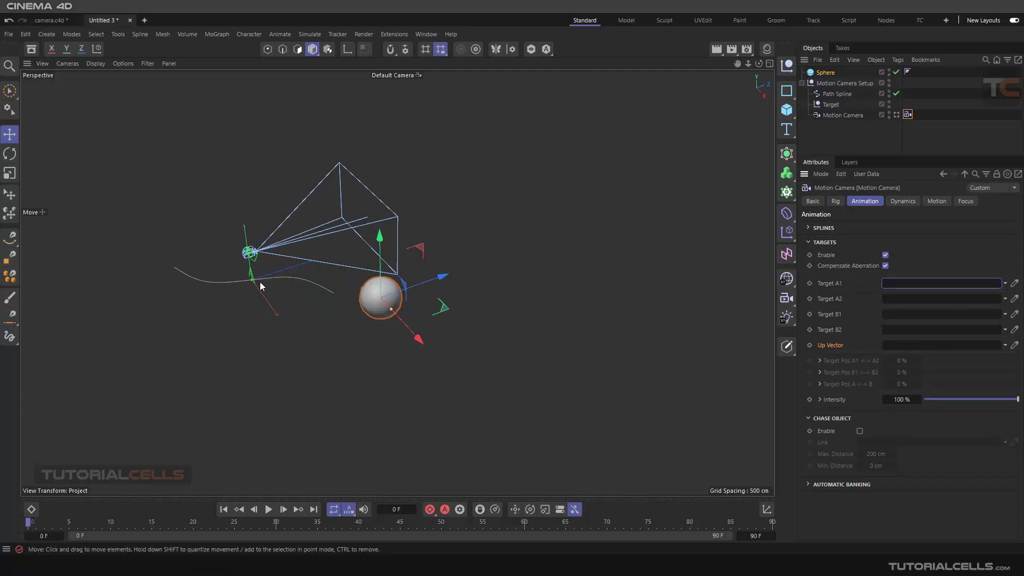
{"action": "left_click_drag", "start_coordinate": [428, 286], "coordinate": [317, 305], "text": "alt"}
{"action": "left_click_drag", "start_coordinate": [404, 324], "coordinate": [482, 258]}
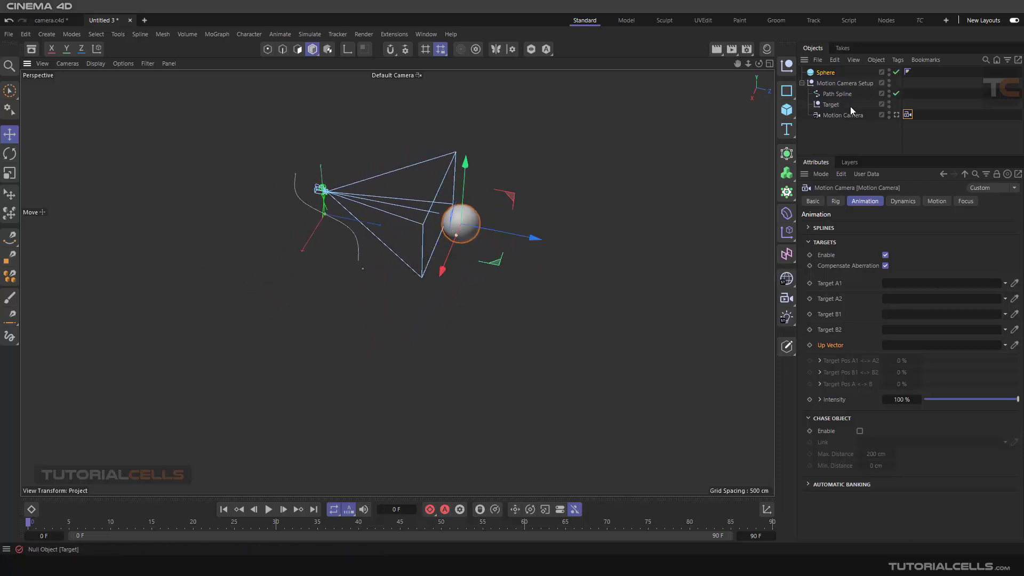
{"action": "left_click", "coordinate": [810, 242]}
Enable Chase Object in the Motion Camera tag and link the sphere as the object to chase
{"action": "left_click", "coordinate": [859, 269]}
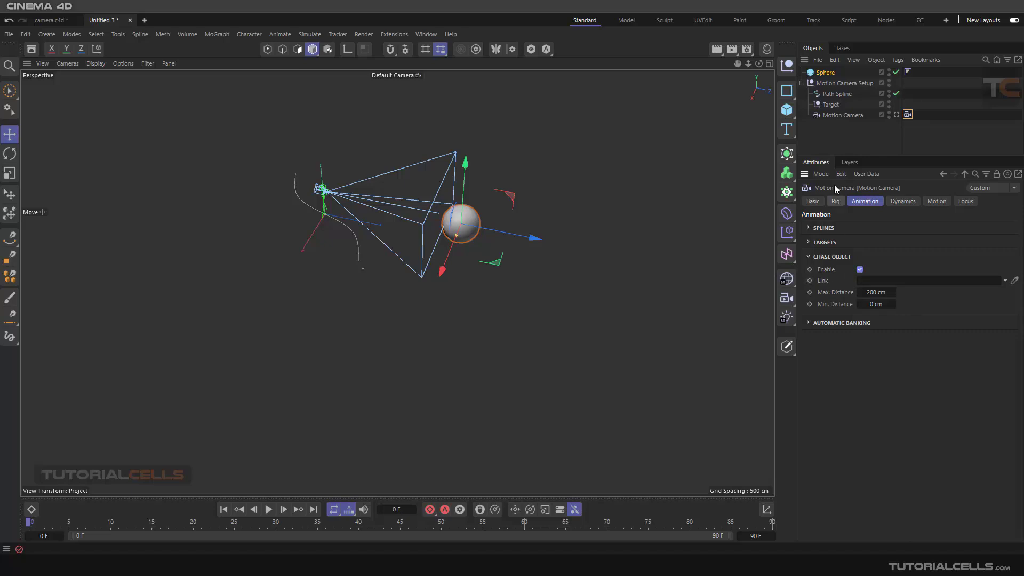
{"action": "left_click_drag", "start_coordinate": [821, 73], "coordinate": [875, 281]}
{"action": "left_click_drag", "start_coordinate": [511, 234], "coordinate": [471, 194], "text": "alt"}
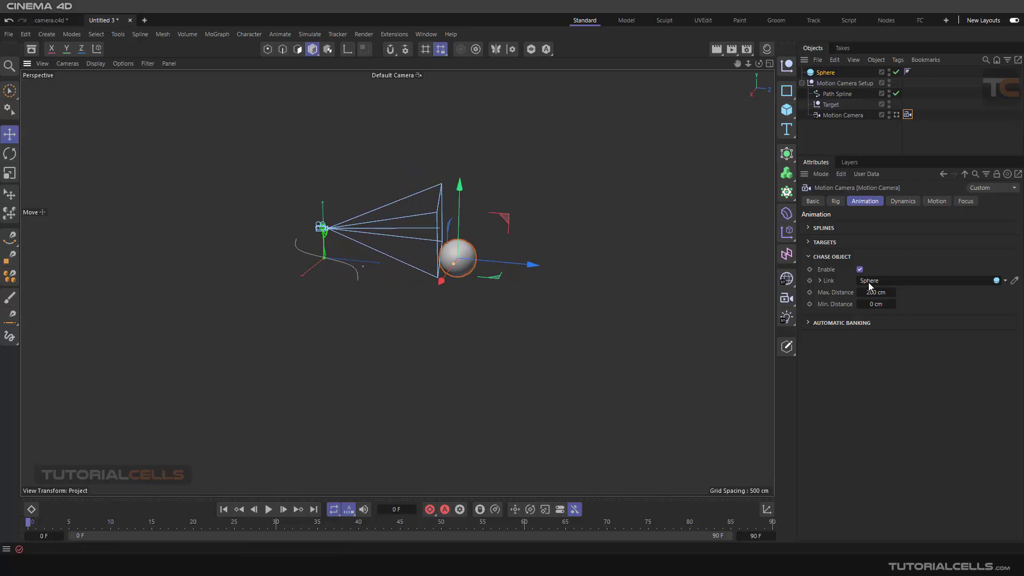
Assign the sphere as Target A1 and move it to test the camera's aim, then collapse the Targets settings
{"action": "left_click", "coordinate": [809, 243]}
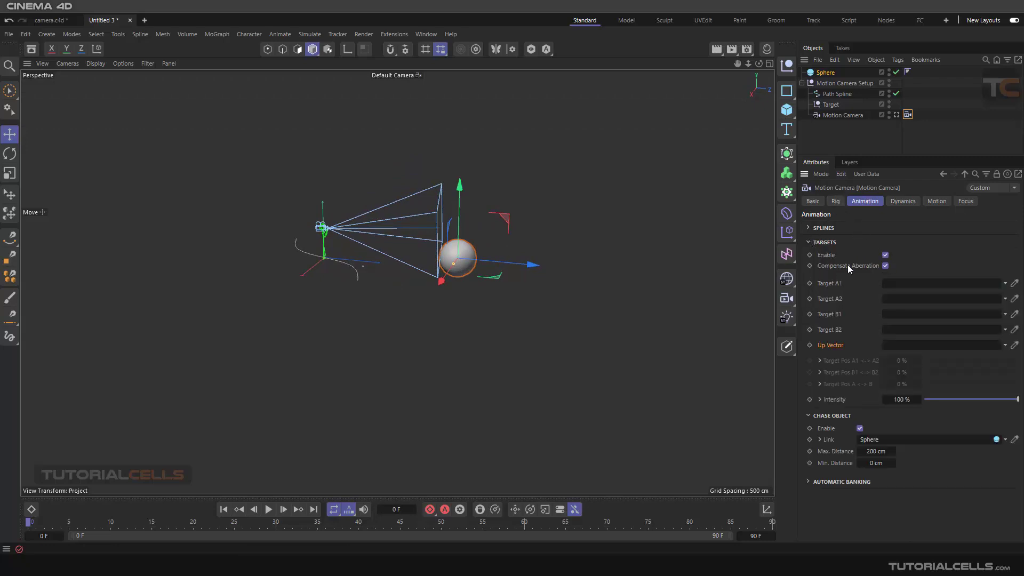
{"action": "left_click_drag", "start_coordinate": [825, 74], "coordinate": [905, 283]}
{"action": "left_click_drag", "start_coordinate": [486, 263], "coordinate": [501, 219], "text": "alt"}
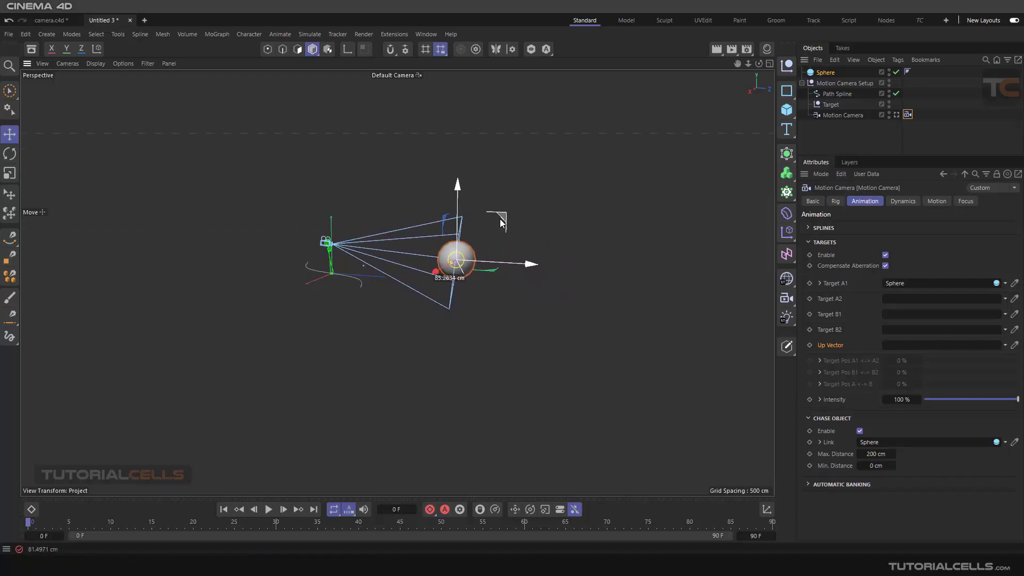
{"action": "scroll", "coordinate": [425, 269], "scroll_direction": "down", "scroll_amount": 3}
{"action": "left_click_drag", "start_coordinate": [412, 268], "coordinate": [456, 286], "text": "alt"}
{"action": "left_click_drag", "start_coordinate": [524, 263], "coordinate": [519, 265]}
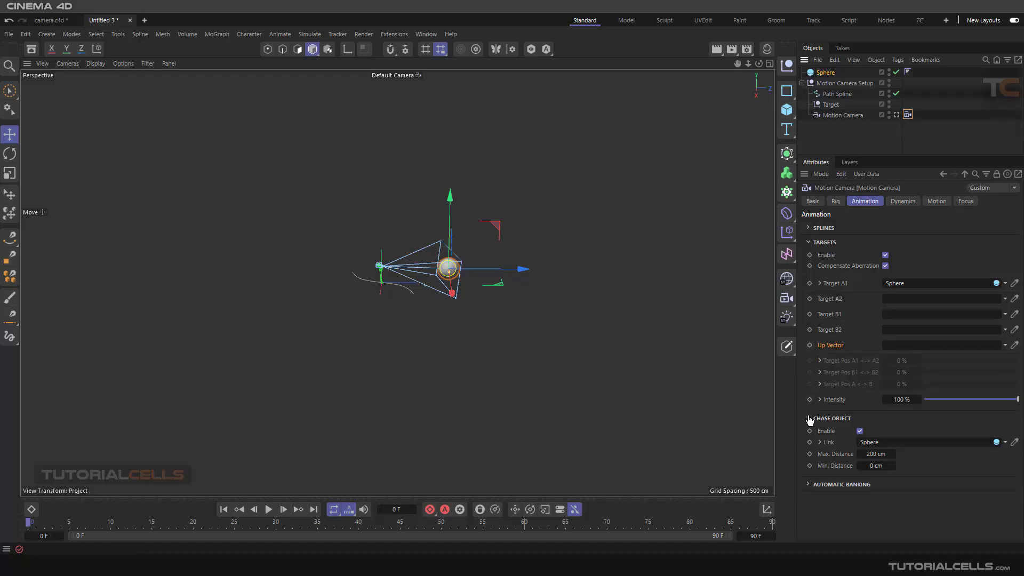
{"action": "left_click", "coordinate": [808, 243]}
Play the animation with its end extended to 500 frames and move the sphere along Z to test the camera's chase
{"action": "left_click", "coordinate": [268, 509]}
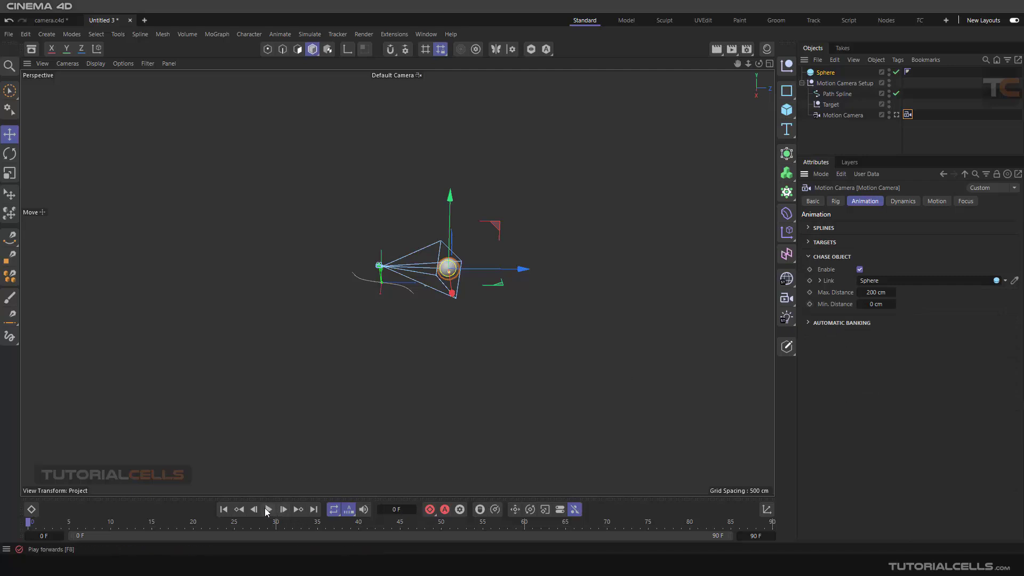
{"action": "left_click_drag", "start_coordinate": [524, 269], "coordinate": [411, 283]}
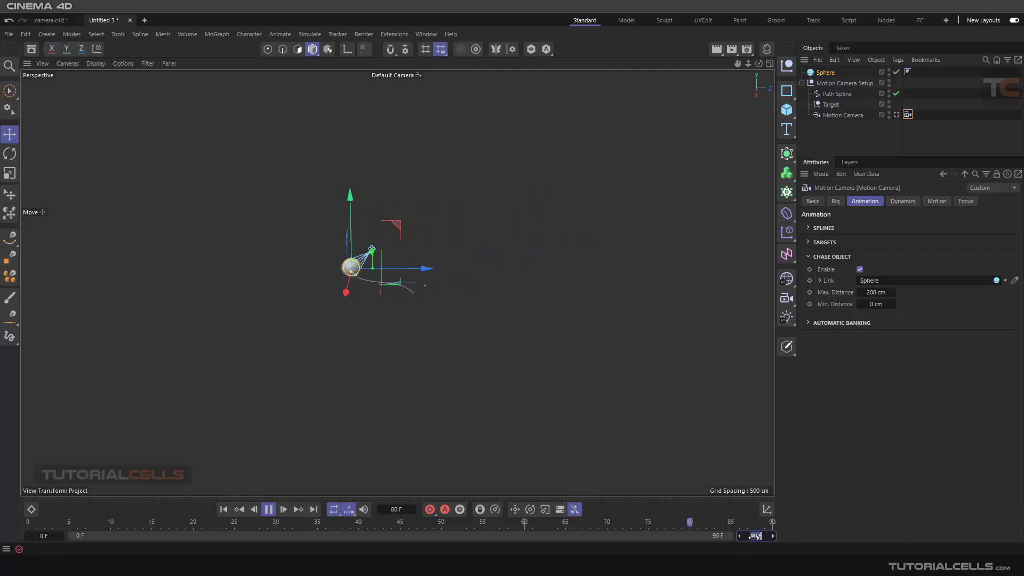
{"action": "key", "text": "Return"}
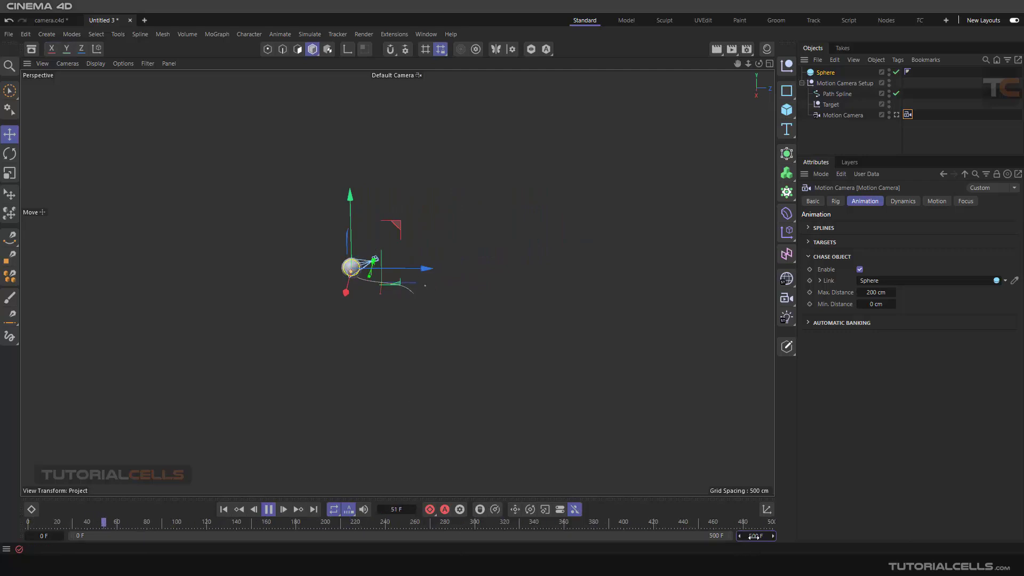
{"action": "scroll", "coordinate": [363, 262], "scroll_direction": "up", "scroll_amount": 4}
{"action": "left_click_drag", "start_coordinate": [365, 262], "coordinate": [401, 301], "text": "alt"}
{"action": "left_click_drag", "start_coordinate": [343, 264], "coordinate": [597, 292]}
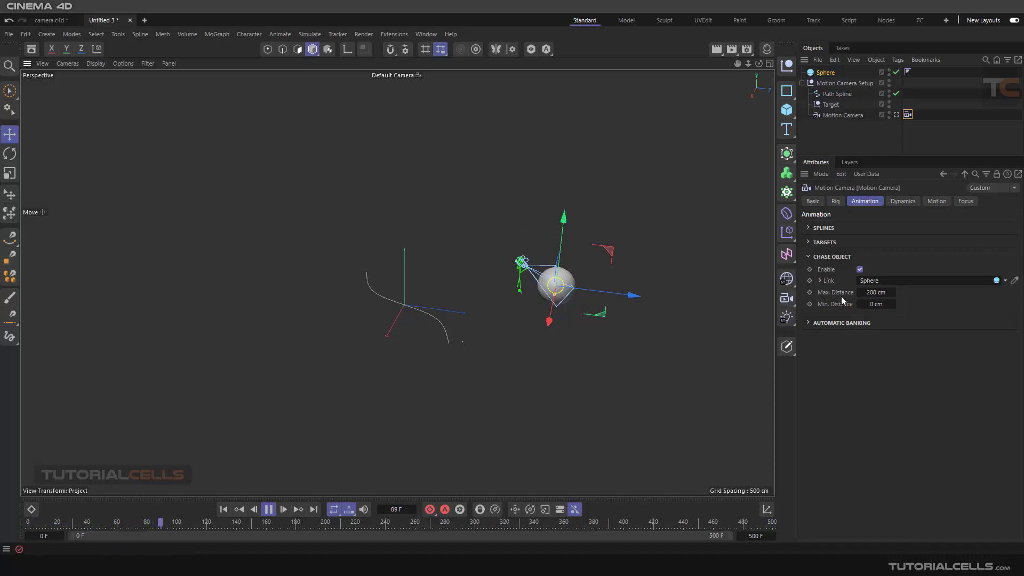
Set the chase Max. Distance to 876 cm and move the sphere back and forth to test it during playback
{"action": "left_click_drag", "start_coordinate": [869, 292], "coordinate": [904, 292]}
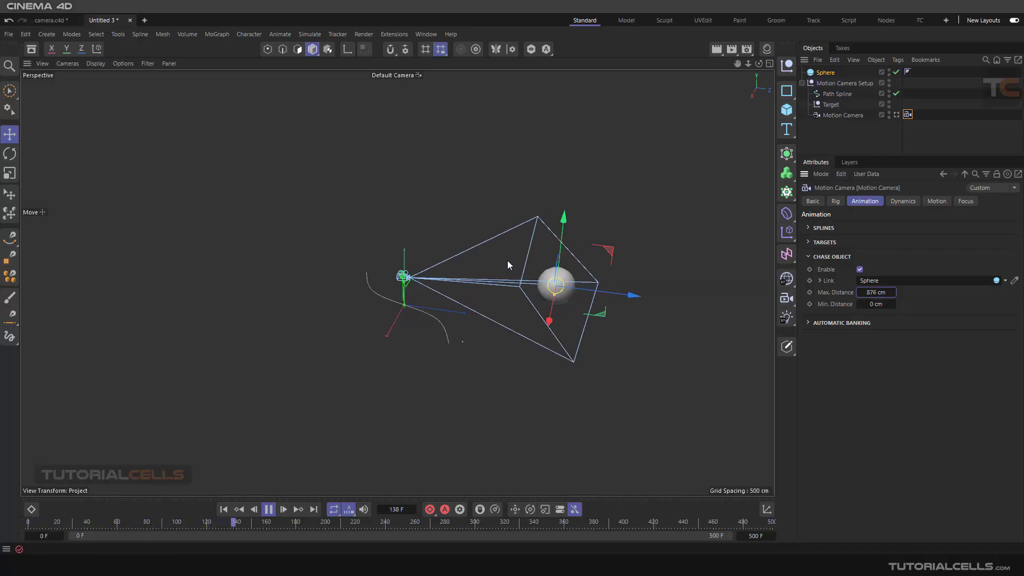
{"action": "left_click_drag", "start_coordinate": [615, 276], "coordinate": [517, 168]}
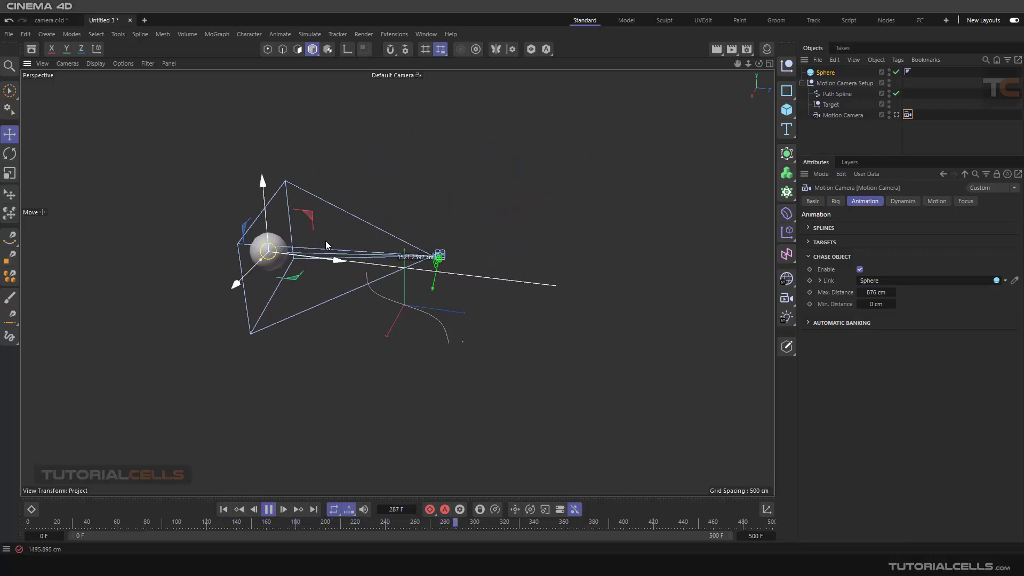
{"action": "left_click_drag", "start_coordinate": [210, 263], "coordinate": [502, 284]}
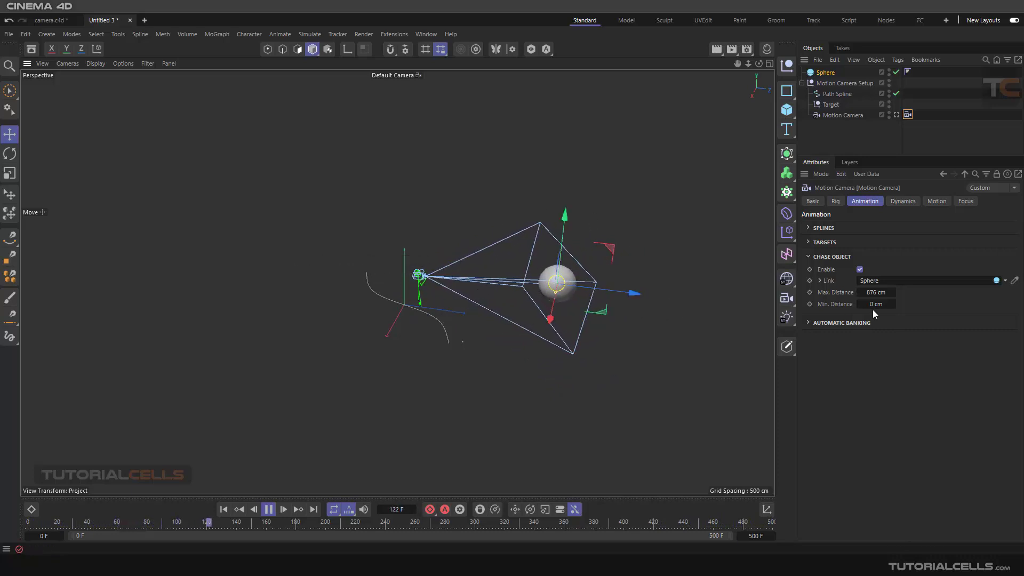
Set the chase Min. Distance to 175 cm and move the sphere toward and away from the camera to test it
{"action": "left_click_drag", "start_coordinate": [876, 305], "coordinate": [879, 305]}
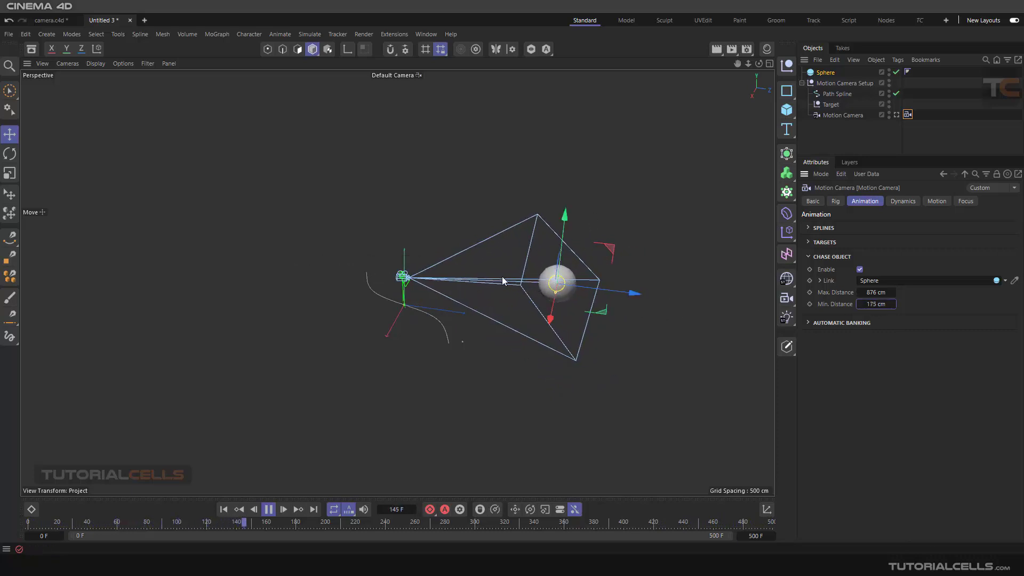
{"action": "left_click_drag", "start_coordinate": [647, 281], "coordinate": [468, 336]}
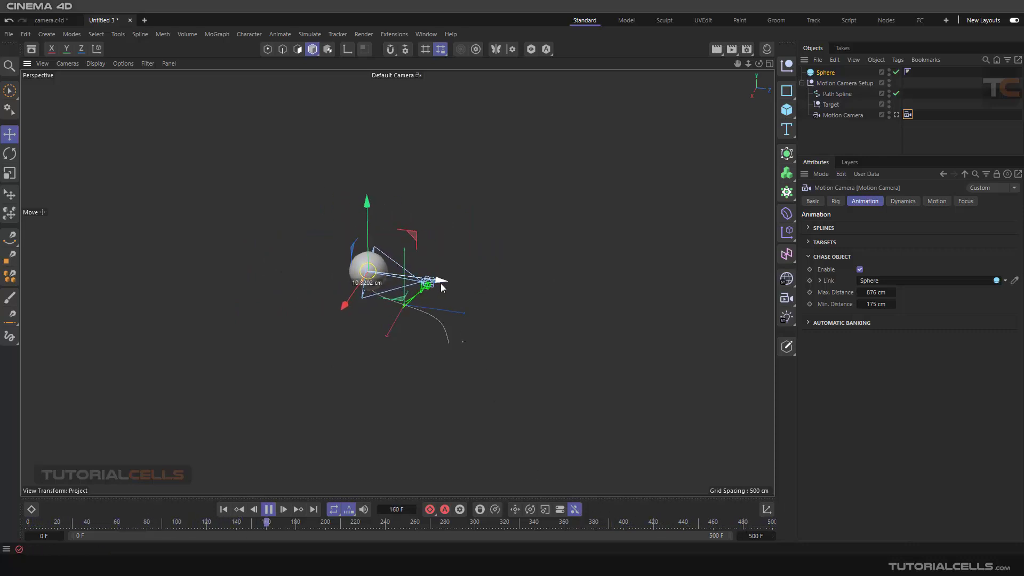
{"action": "left_click_drag", "start_coordinate": [443, 308], "coordinate": [210, 275]}
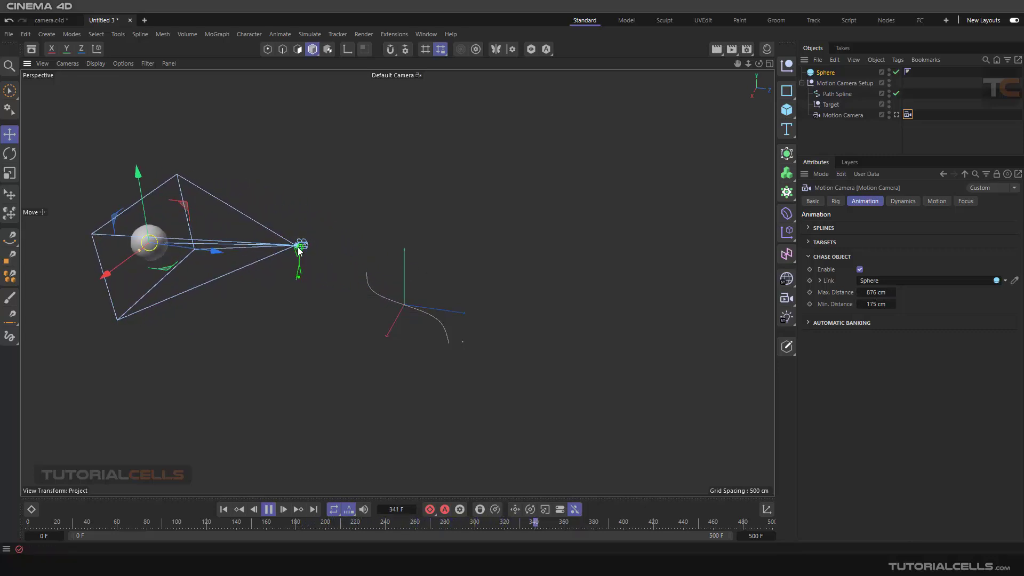
{"action": "left_click_drag", "start_coordinate": [168, 249], "coordinate": [283, 261]}
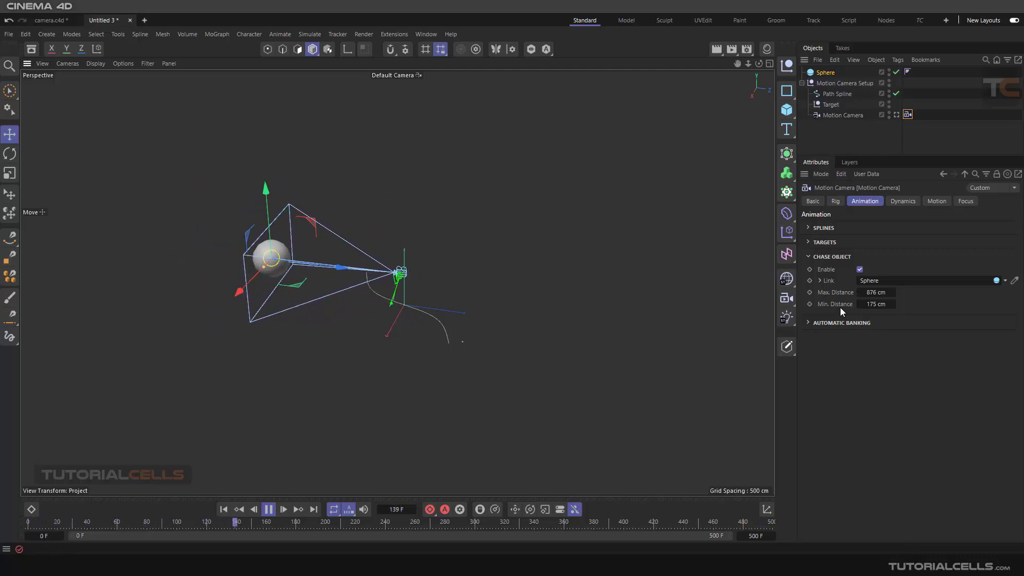
{"action": "left_click_drag", "start_coordinate": [344, 268], "coordinate": [225, 246]}
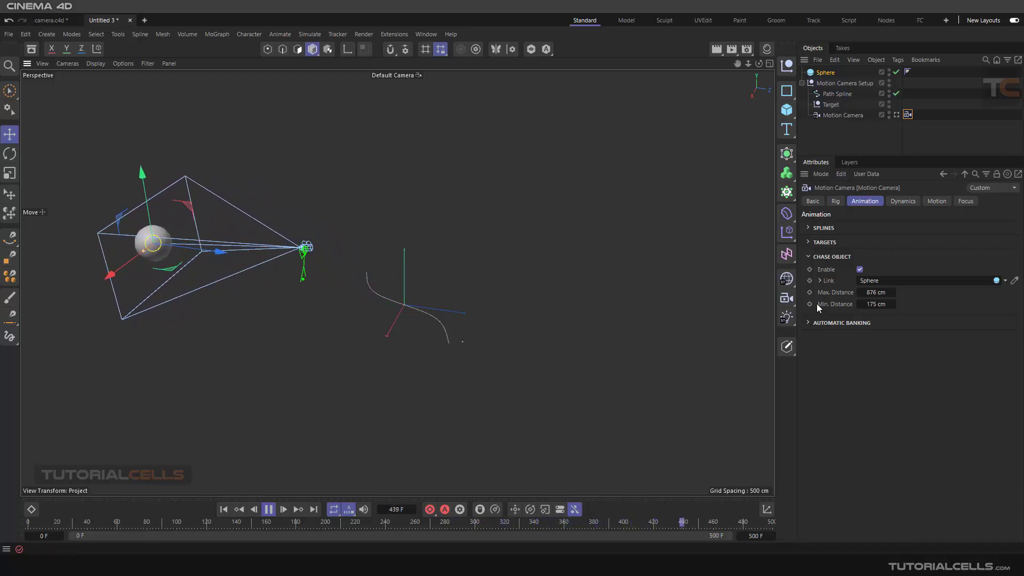
Stop playback at the first frame, collapse the Chase Object settings and expand Automatic Banking
{"action": "left_click", "coordinate": [225, 510]}
{"action": "scroll", "coordinate": [421, 309], "scroll_direction": "down", "scroll_amount": 5}
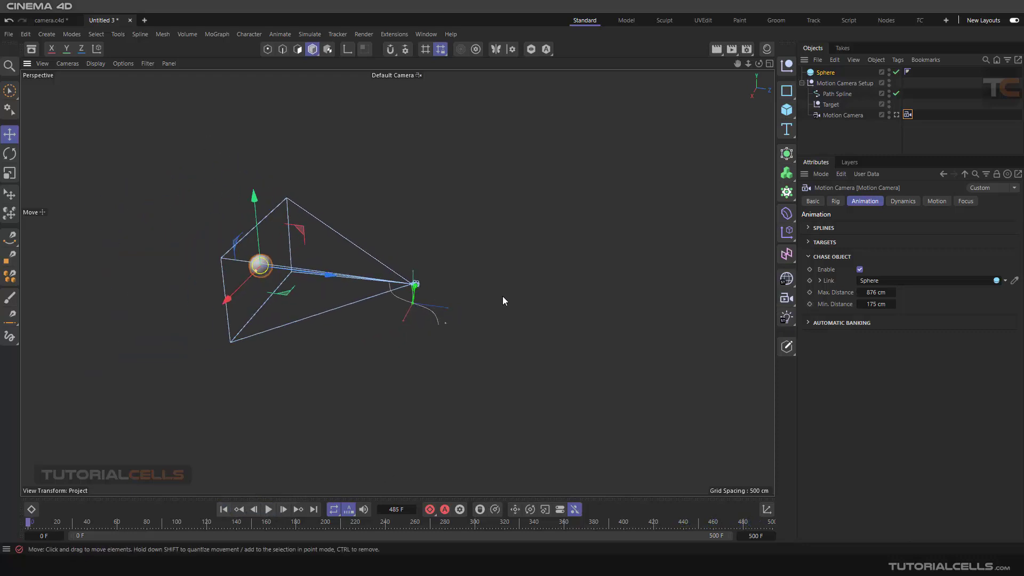
{"action": "left_click_drag", "start_coordinate": [502, 296], "coordinate": [430, 305], "text": "alt"}
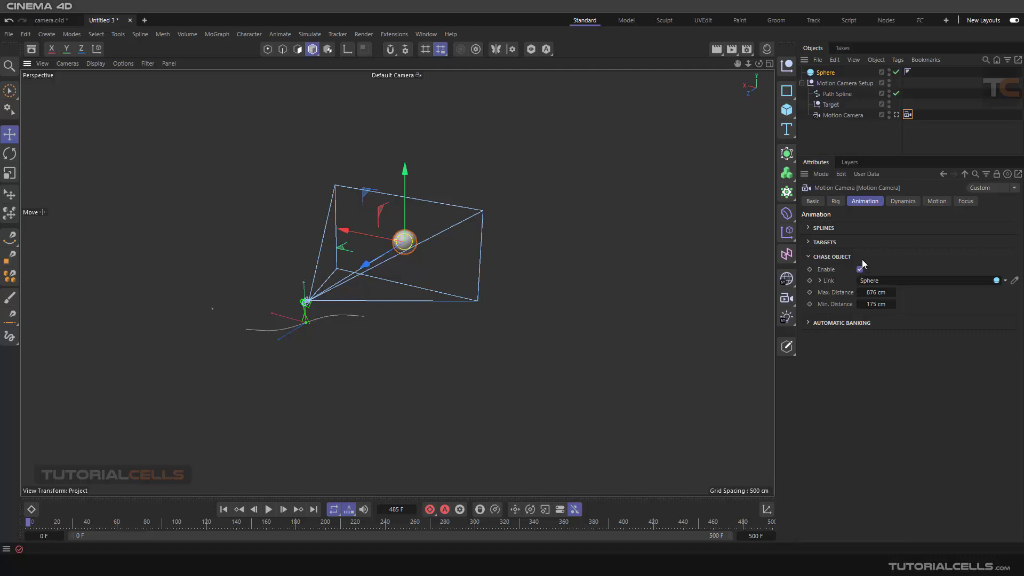
{"action": "left_click", "coordinate": [808, 258]}
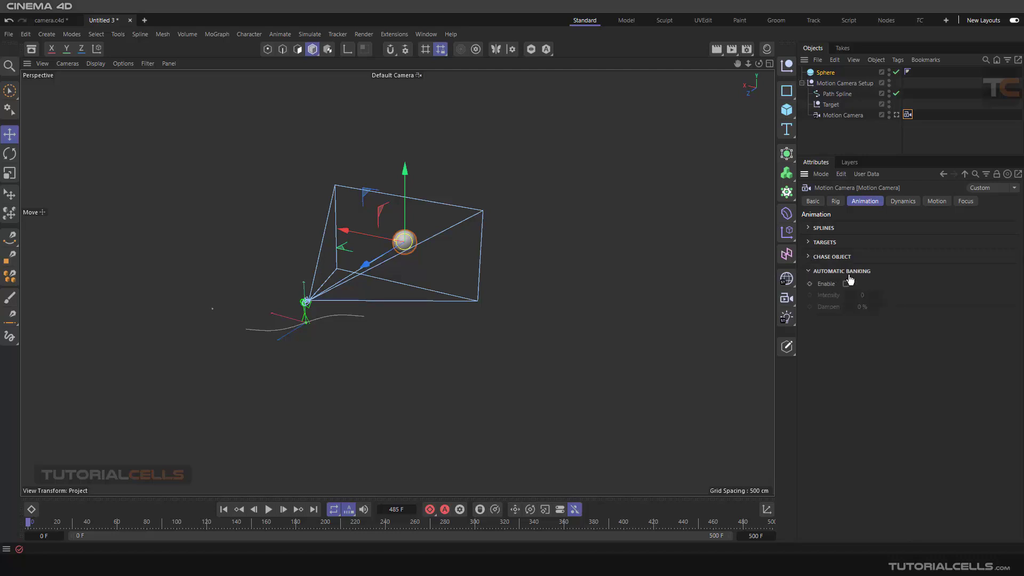
Add a circle spline, scale it up to a radius of about 1103 cm, and show its object properties
{"action": "scroll", "coordinate": [463, 328], "scroll_direction": "down", "scroll_amount": 3}
{"action": "left_click_drag", "start_coordinate": [465, 322], "coordinate": [463, 330], "text": "alt"}
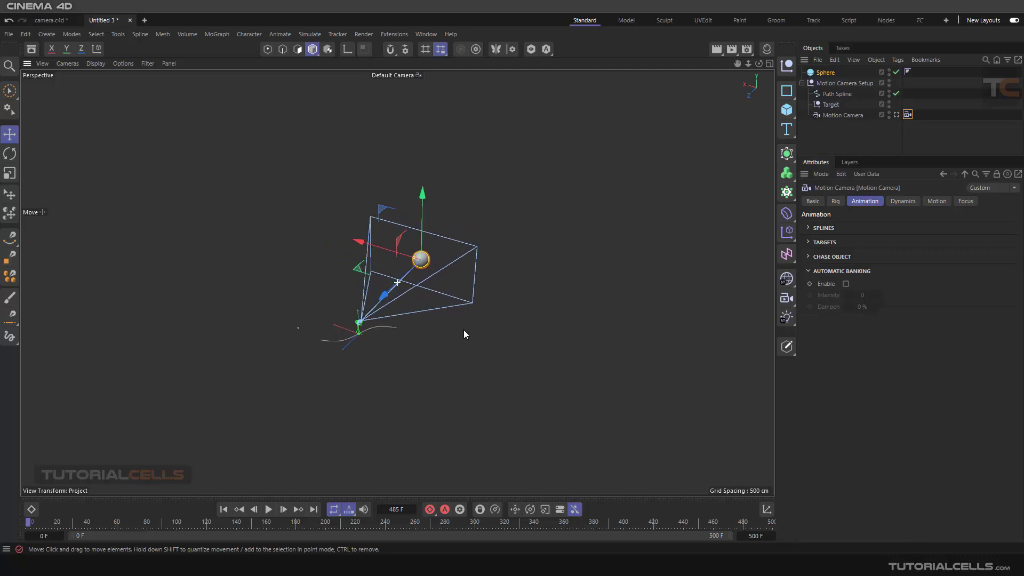
{"action": "left_click", "coordinate": [784, 95]}
{"action": "left_click", "coordinate": [872, 109]}
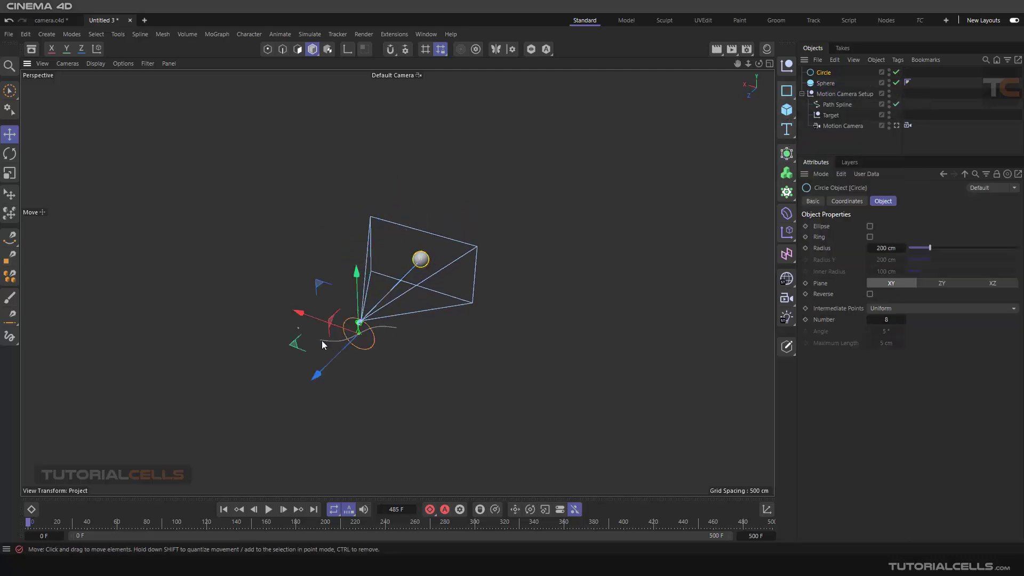
{"action": "left_click", "coordinate": [9, 174]}
{"action": "left_click_drag", "start_coordinate": [189, 278], "coordinate": [373, 171]}
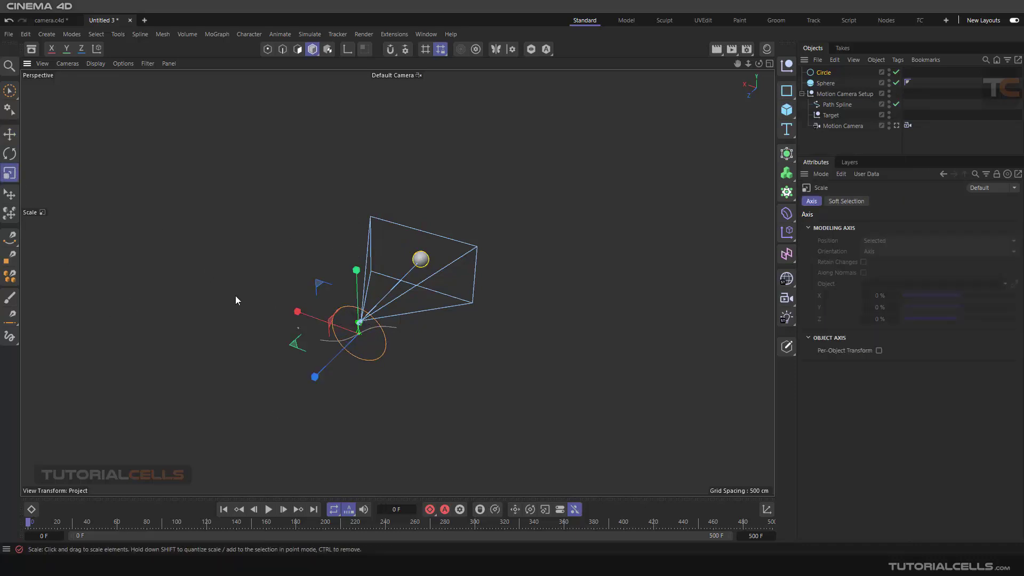
{"action": "left_click_drag", "start_coordinate": [236, 296], "coordinate": [539, 110]}
{"action": "left_click_drag", "start_coordinate": [223, 303], "coordinate": [352, 183]}
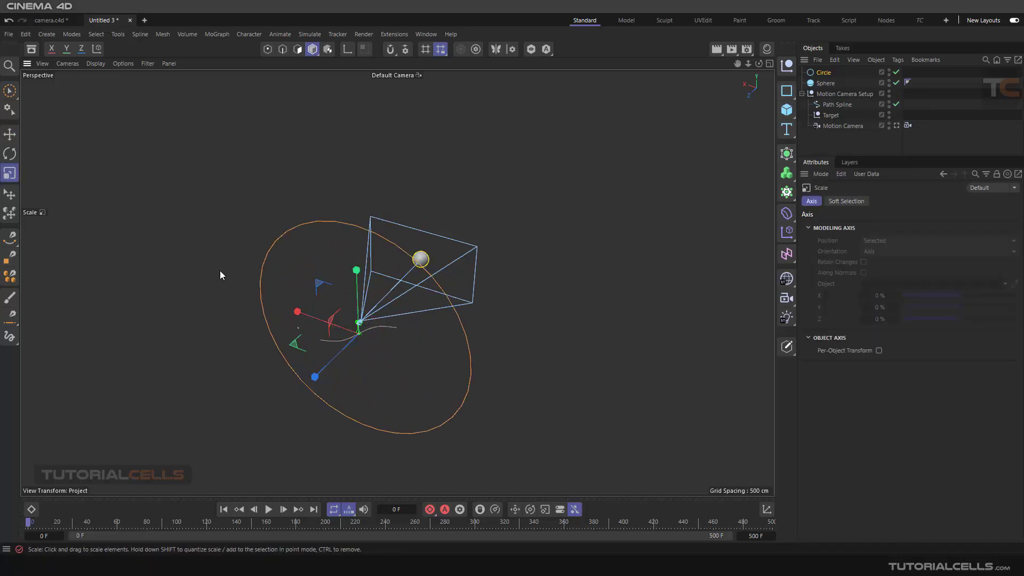
{"action": "left_click_drag", "start_coordinate": [220, 274], "coordinate": [237, 380]}
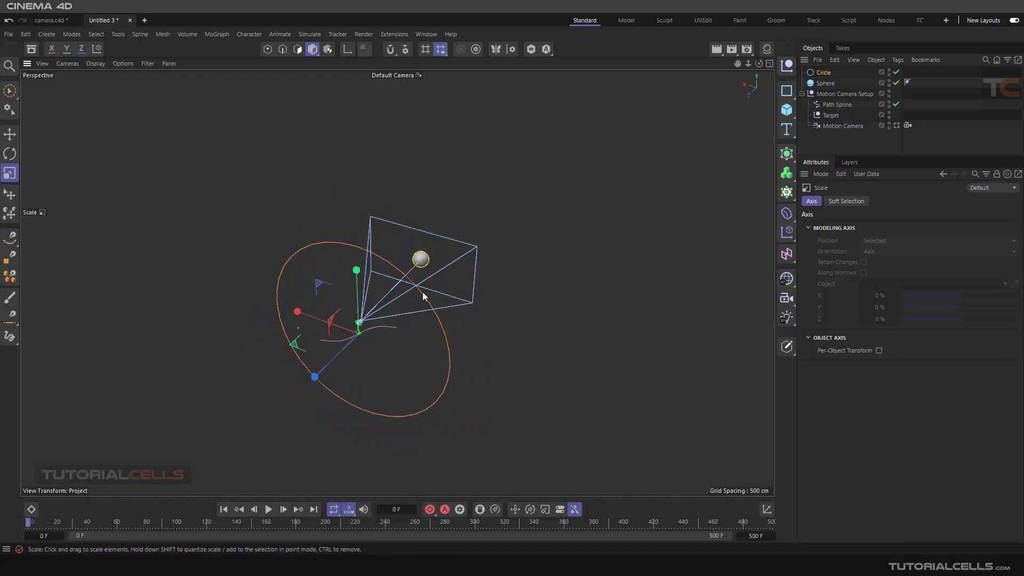
{"action": "left_click", "coordinate": [826, 74]}
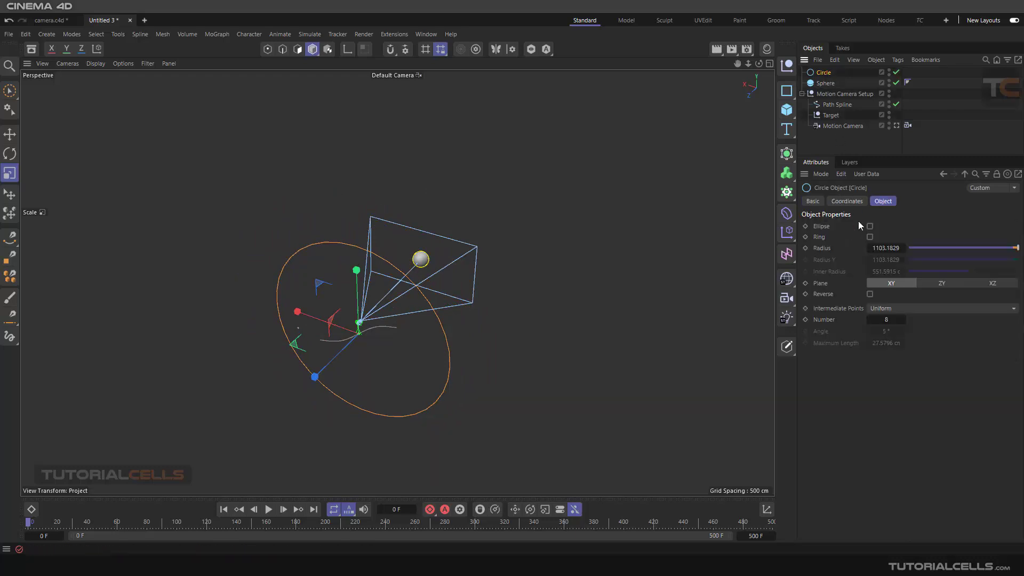
Lay the circle in the XZ plane and scale it down to a radius of about 859 cm
{"action": "left_click", "coordinate": [939, 281]}
{"action": "left_click", "coordinate": [978, 281]}
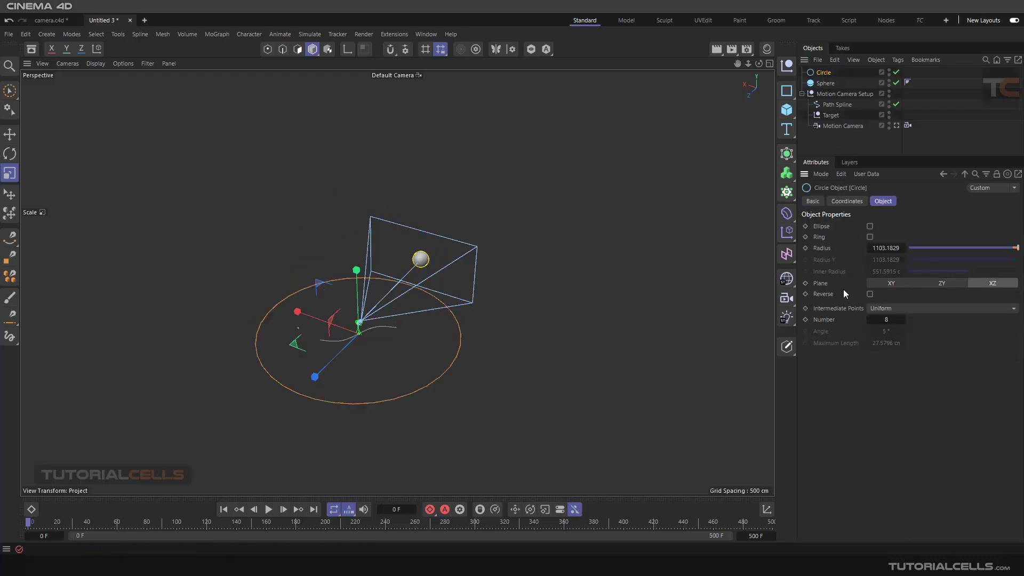
{"action": "left_click_drag", "start_coordinate": [330, 320], "coordinate": [345, 332], "text": "alt"}
{"action": "scroll", "coordinate": [371, 324], "scroll_direction": "up", "scroll_amount": 4}
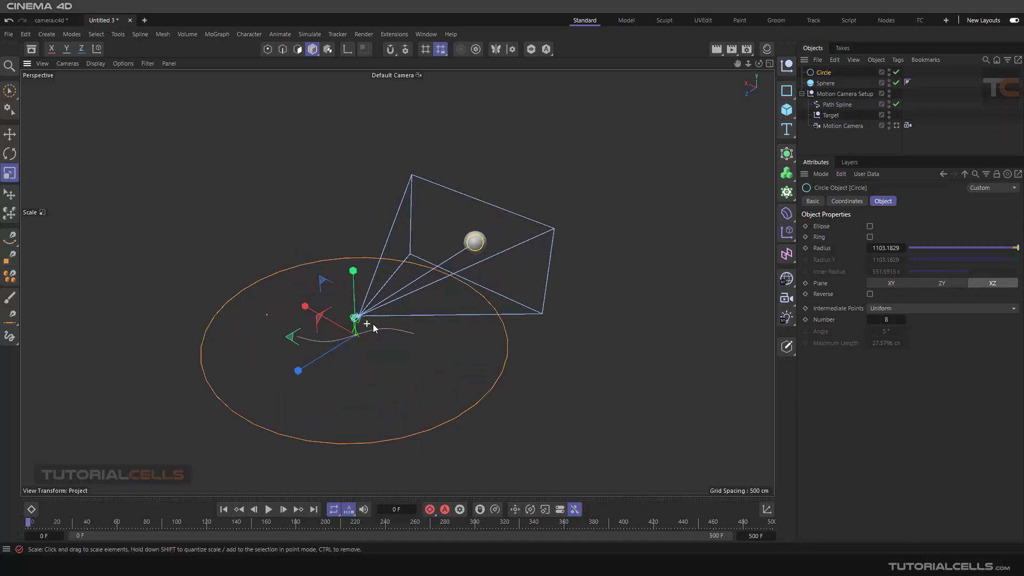
{"action": "middle_click_drag", "start_coordinate": [395, 322], "coordinate": [482, 230], "text": "alt"}
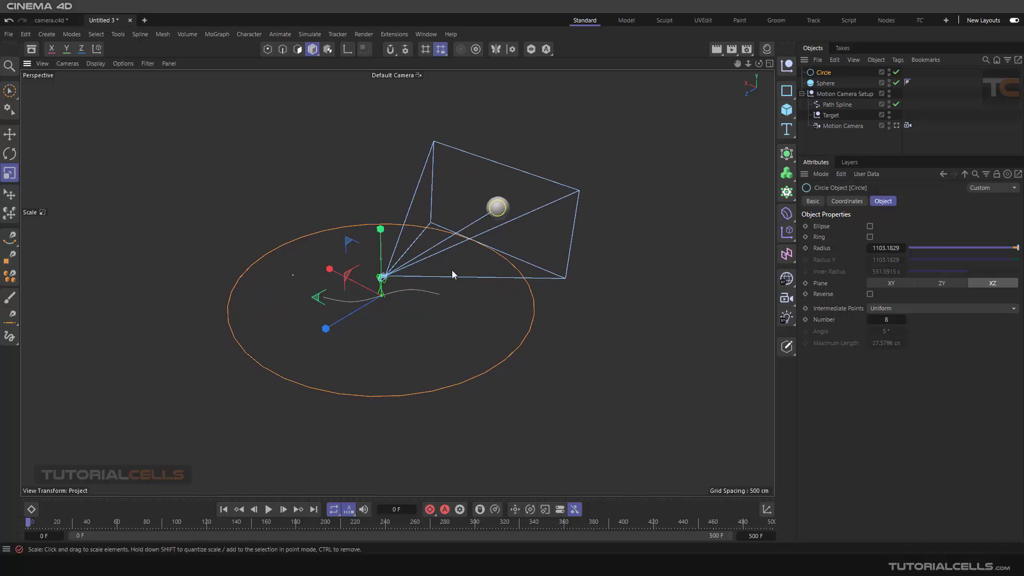
{"action": "left_click_drag", "start_coordinate": [605, 340], "coordinate": [530, 361]}
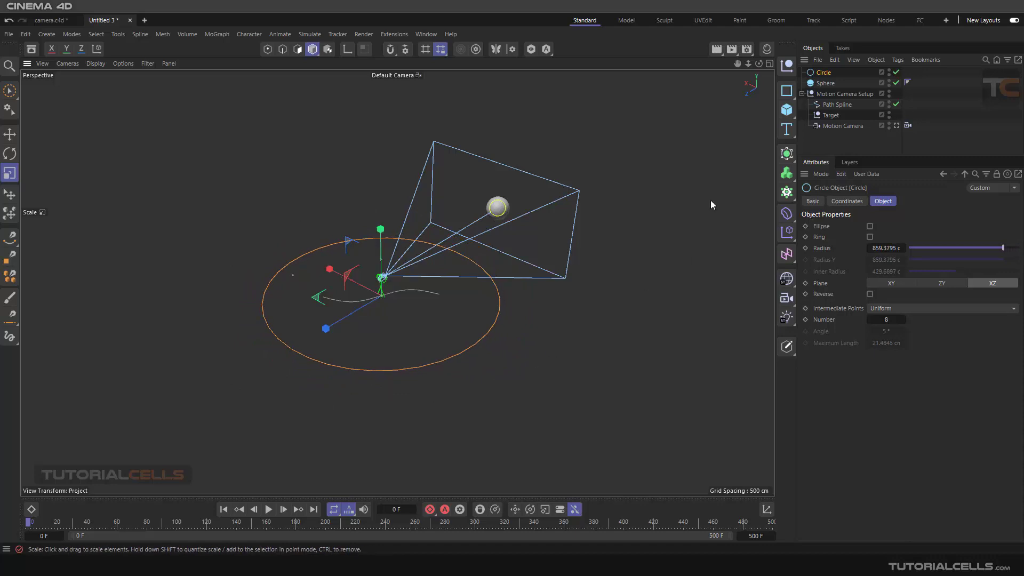
Add an Align to Spline tag to the sphere with the circle as its spline path
{"action": "left_click", "coordinate": [826, 83]}
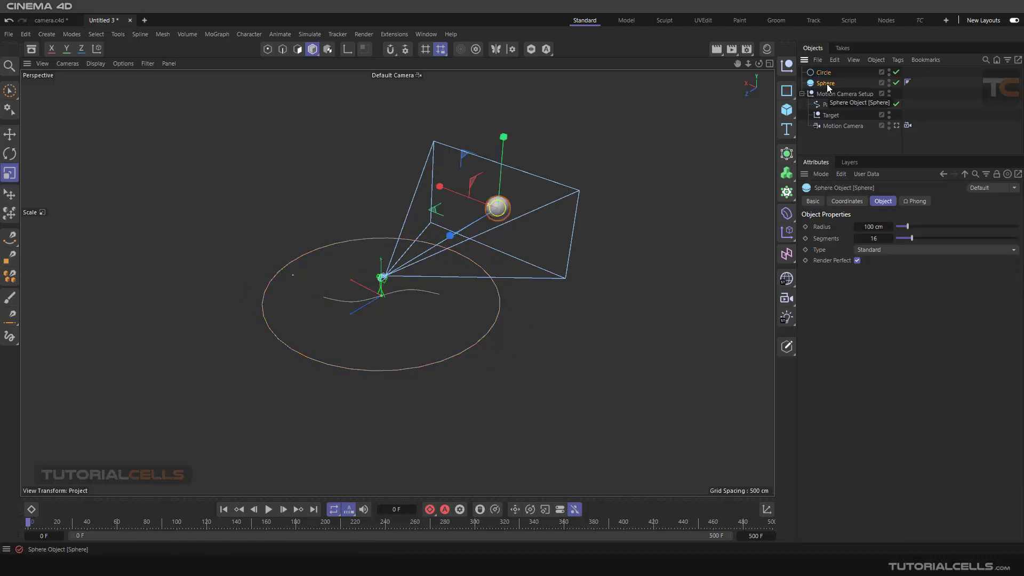
{"action": "left_click", "coordinate": [898, 60]}
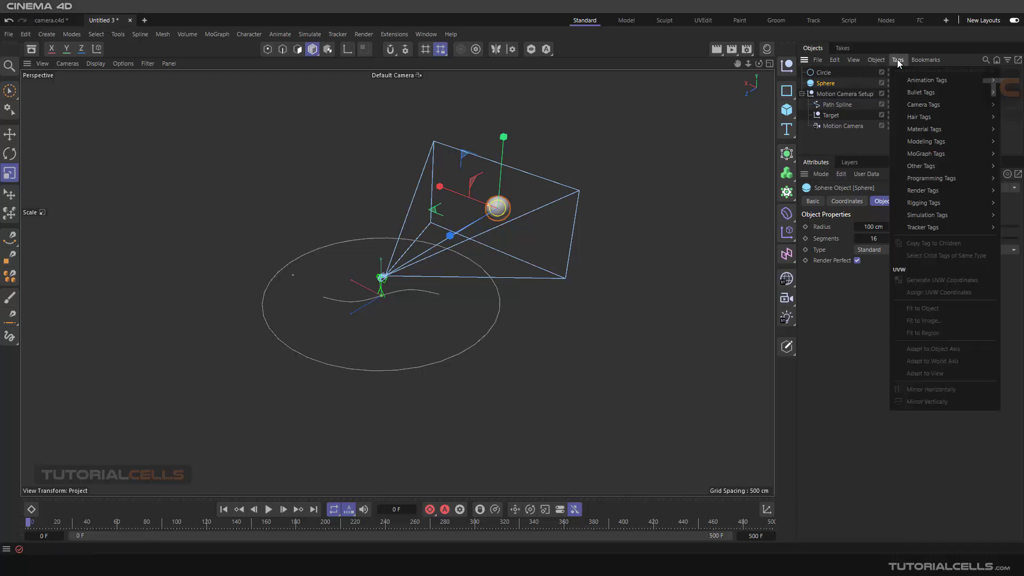
{"action": "mouse_move", "coordinate": [914, 82]}
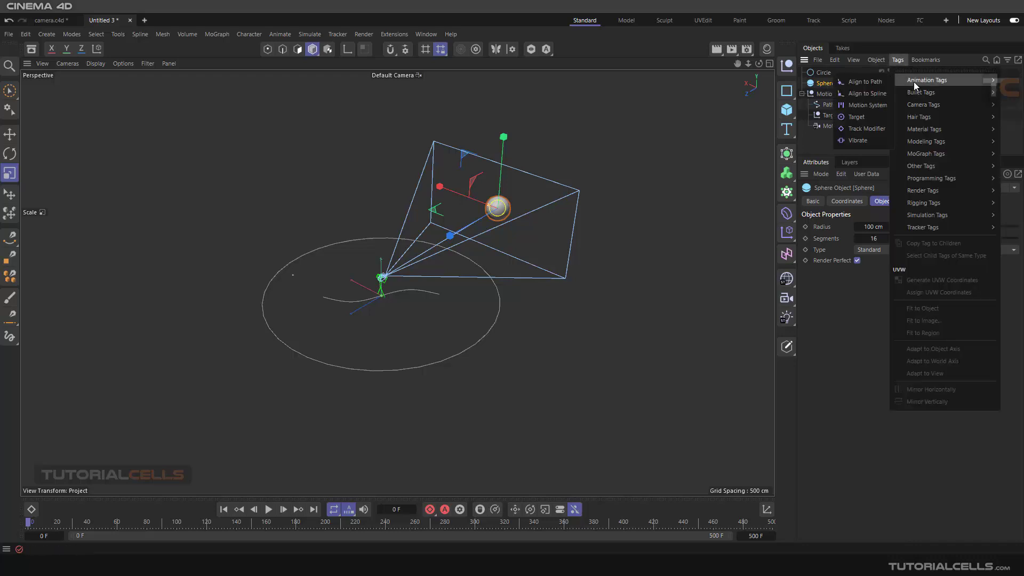
{"action": "left_click", "coordinate": [865, 94]}
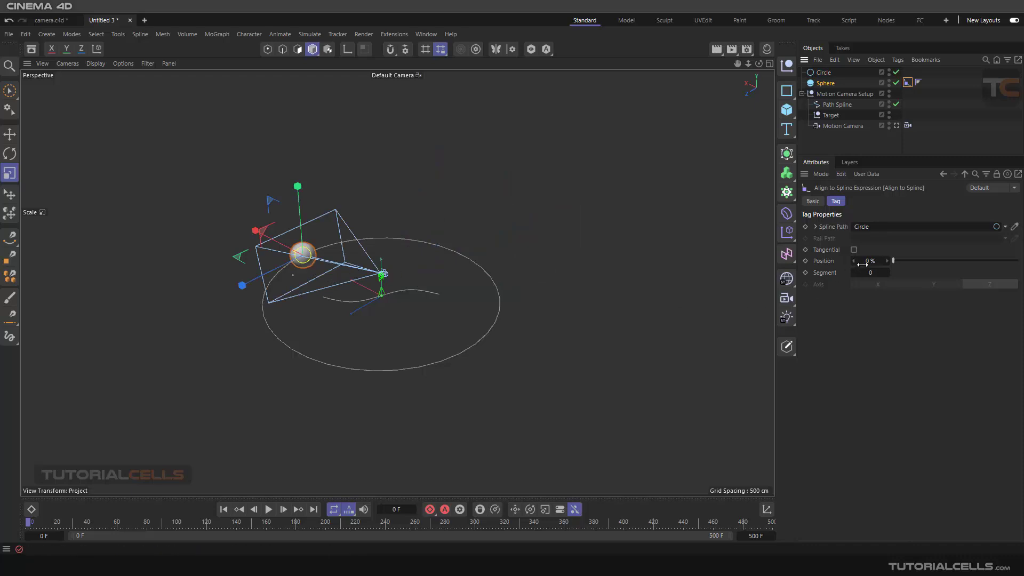
Keyframe the Align to Spline position at 0% on the first frame and at 100% on frame 98
{"action": "mouse_move", "coordinate": [887, 264]}
{"action": "left_mouse_down"}
{"action": "mouse_move", "coordinate": [978, 263]}
{"action": "mouse_move", "coordinate": [885, 267]}
{"action": "left_mouse_up"}
{"action": "left_click_drag", "start_coordinate": [527, 293], "coordinate": [276, 304], "text": "alt"}
{"action": "left_click", "coordinate": [805, 261]}
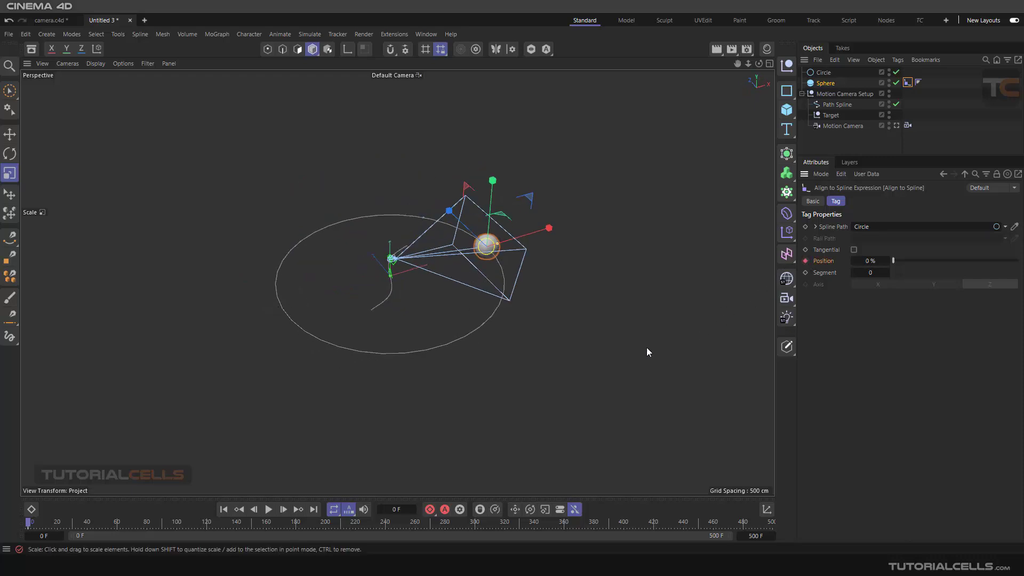
{"action": "left_click", "coordinate": [269, 509]}
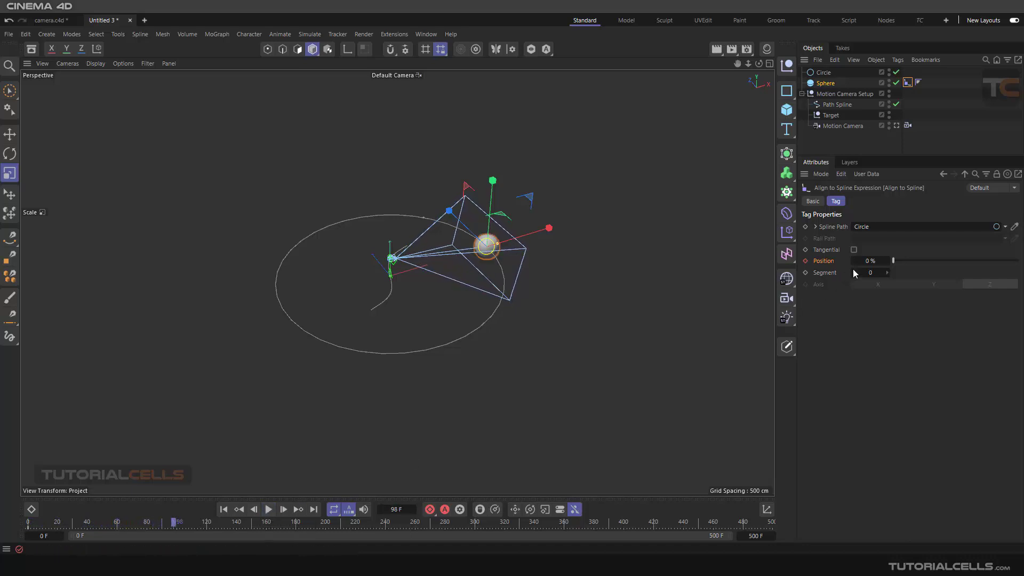
{"action": "left_click_drag", "start_coordinate": [903, 261], "coordinate": [1023, 262]}
{"action": "left_click", "coordinate": [805, 261]}
Play the animation from the start and enlarge the circle to a radius of about 1372 cm during playback
{"action": "left_click", "coordinate": [223, 509]}
{"action": "left_click", "coordinate": [268, 509]}
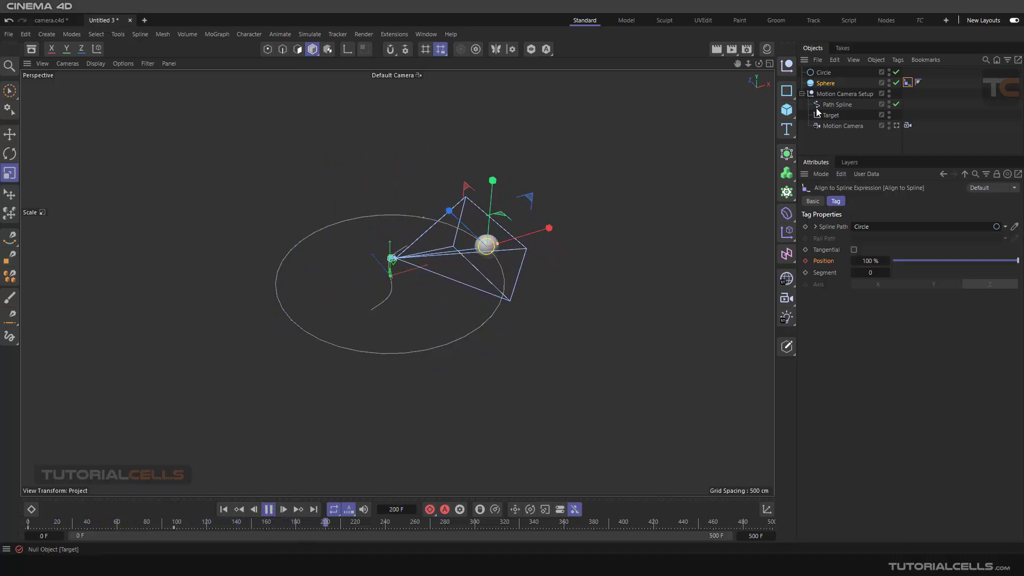
{"action": "left_click", "coordinate": [464, 228]}
{"action": "left_click_drag", "start_coordinate": [208, 322], "coordinate": [526, 270]}
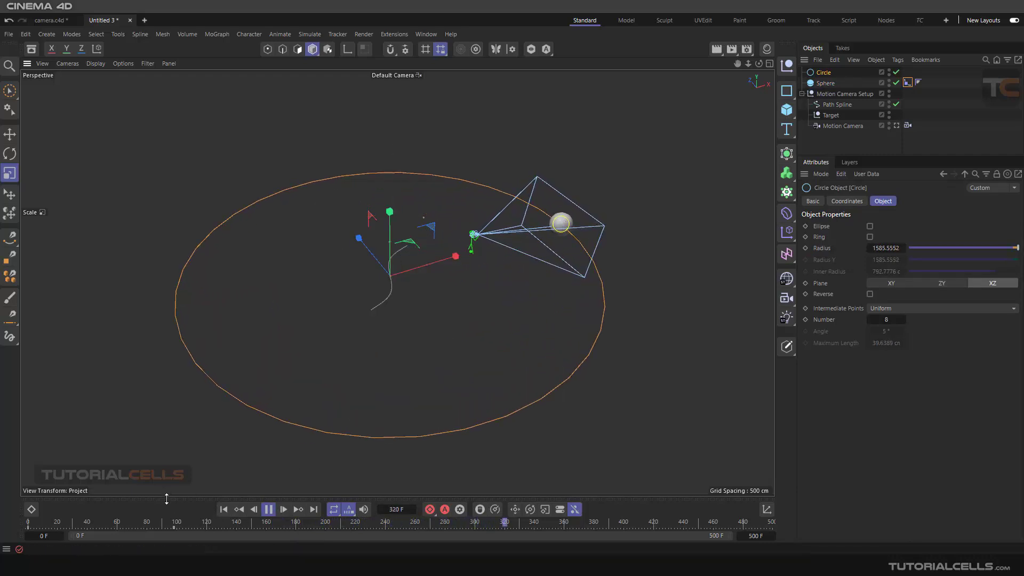
{"action": "left_click", "coordinate": [223, 509]}
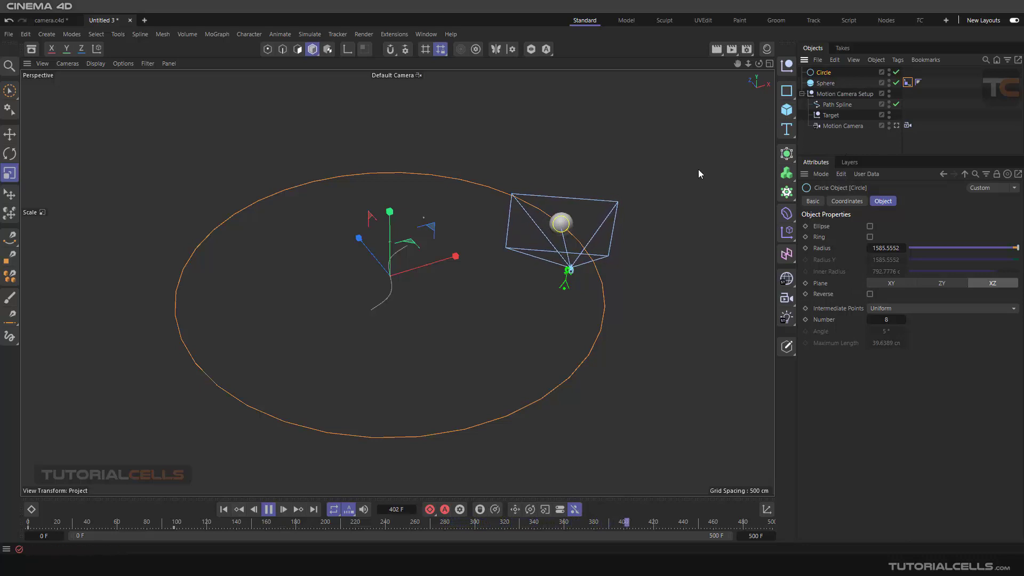
{"action": "left_click_drag", "start_coordinate": [699, 169], "coordinate": [647, 195]}
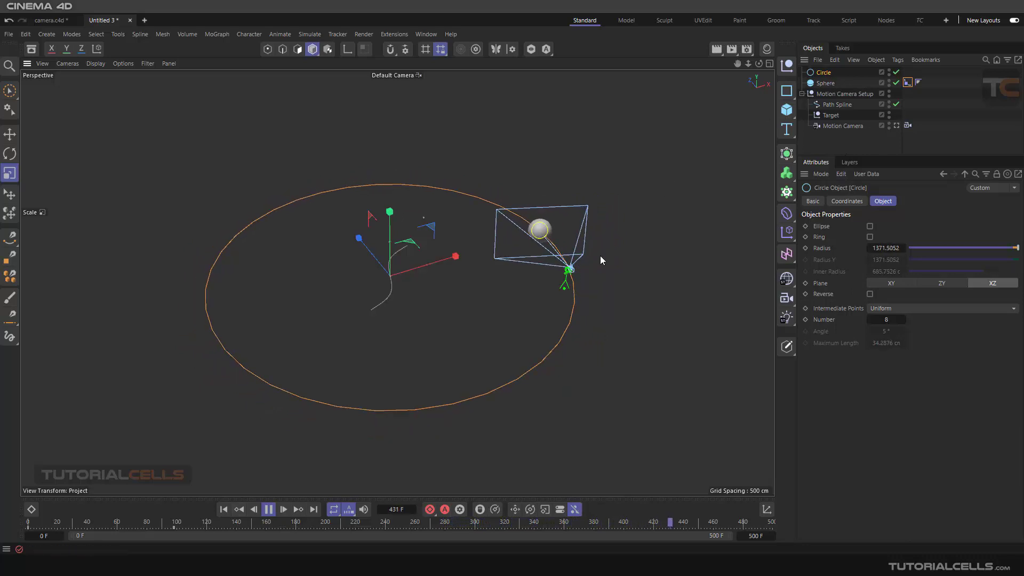
{"action": "left_click", "coordinate": [224, 510]}
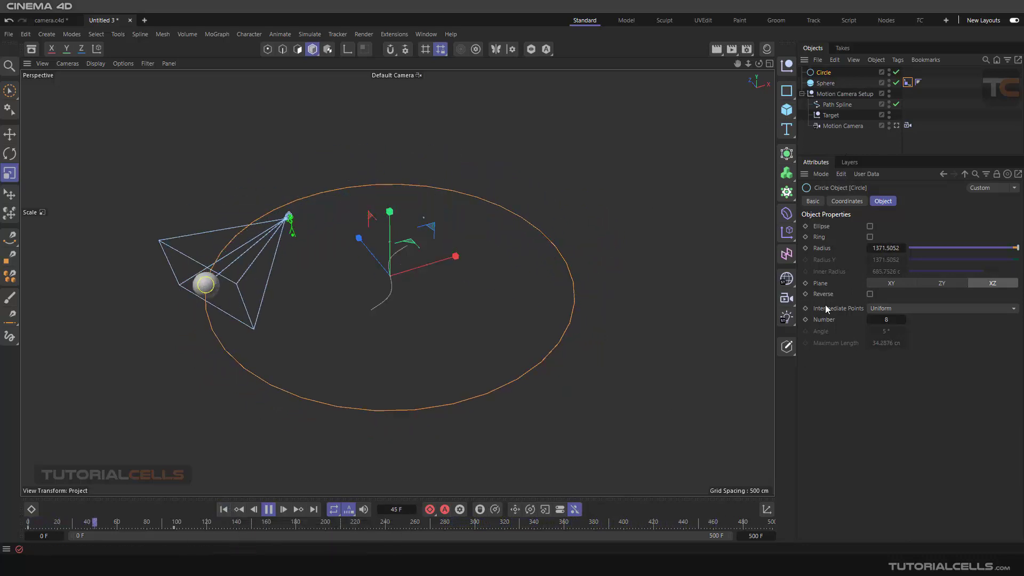
Move the sphere's 100% position key to frame 80 and replay from the start
{"action": "left_click", "coordinate": [908, 83]}
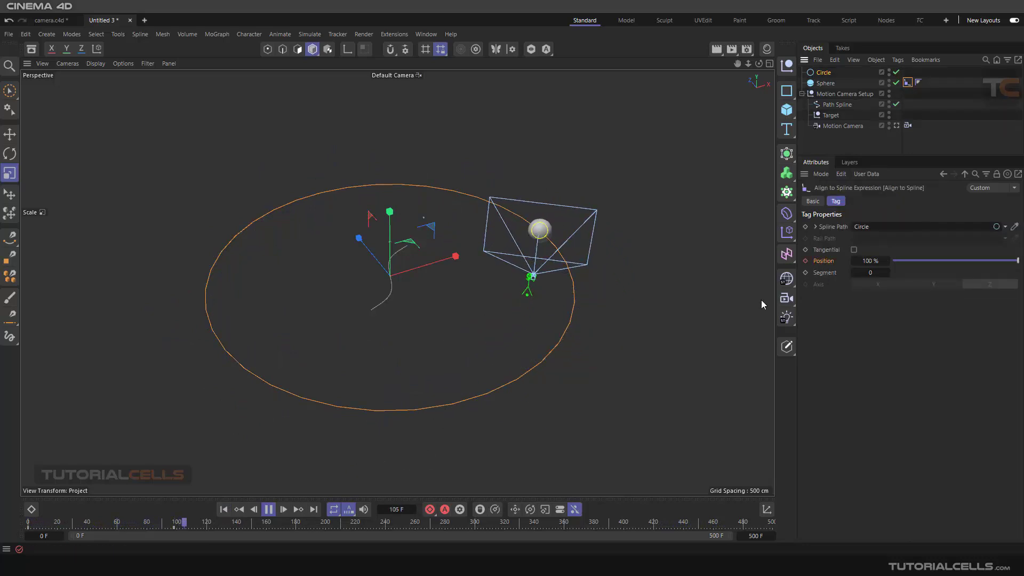
{"action": "left_click_drag", "start_coordinate": [174, 527], "coordinate": [147, 527]}
{"action": "left_click", "coordinate": [224, 510]}
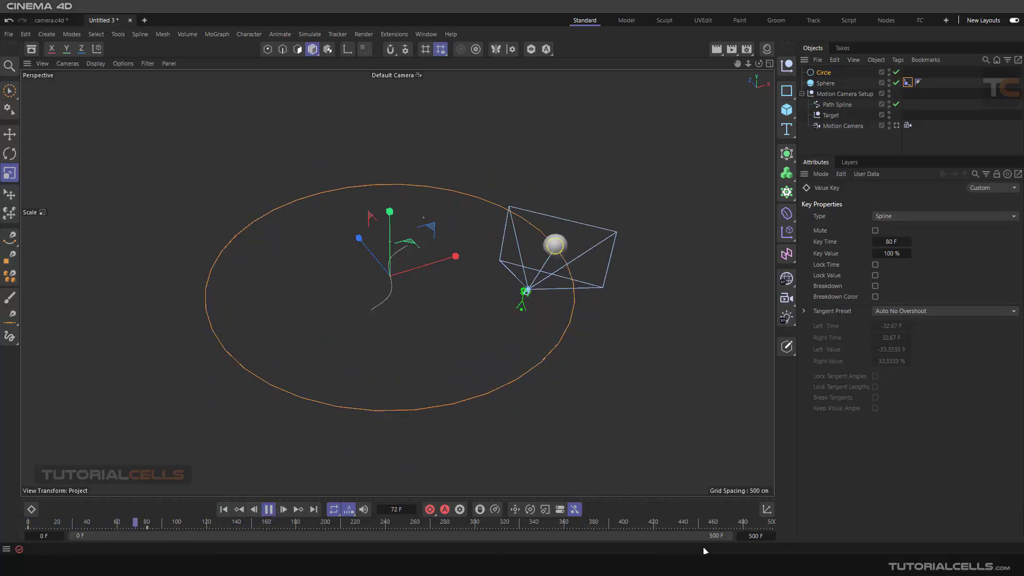
Shorten the project's end time to 100 frames and watch the camera chase the sphere around the circle
{"action": "double_click", "coordinate": [749, 538]}
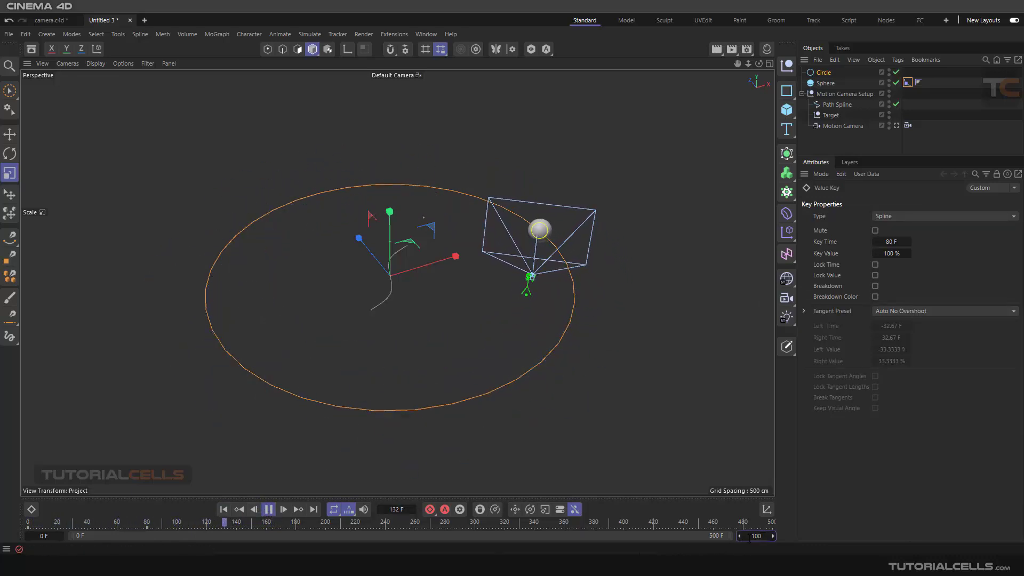
{"action": "type", "text": "100"}
{"action": "key", "text": "Return"}
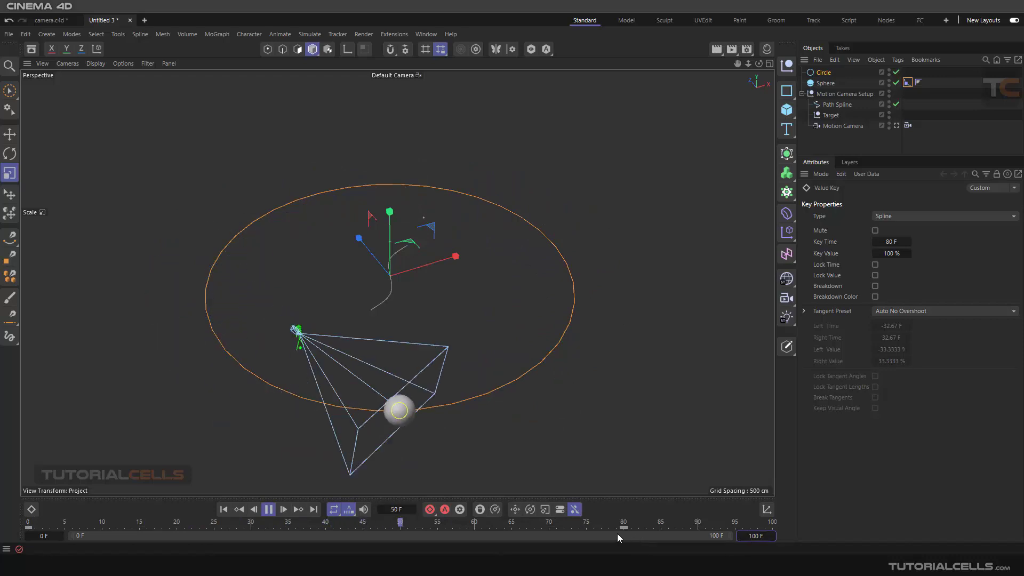
{"action": "scroll", "coordinate": [498, 263], "scroll_direction": "up", "scroll_amount": 3}
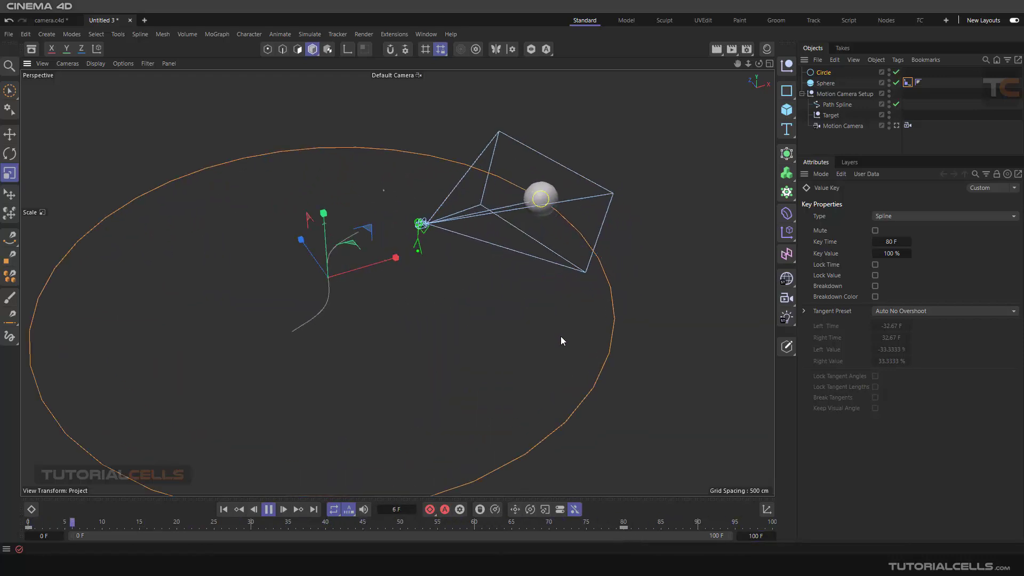
{"action": "middle_click_drag", "start_coordinate": [389, 334], "coordinate": [420, 264], "text": "alt"}
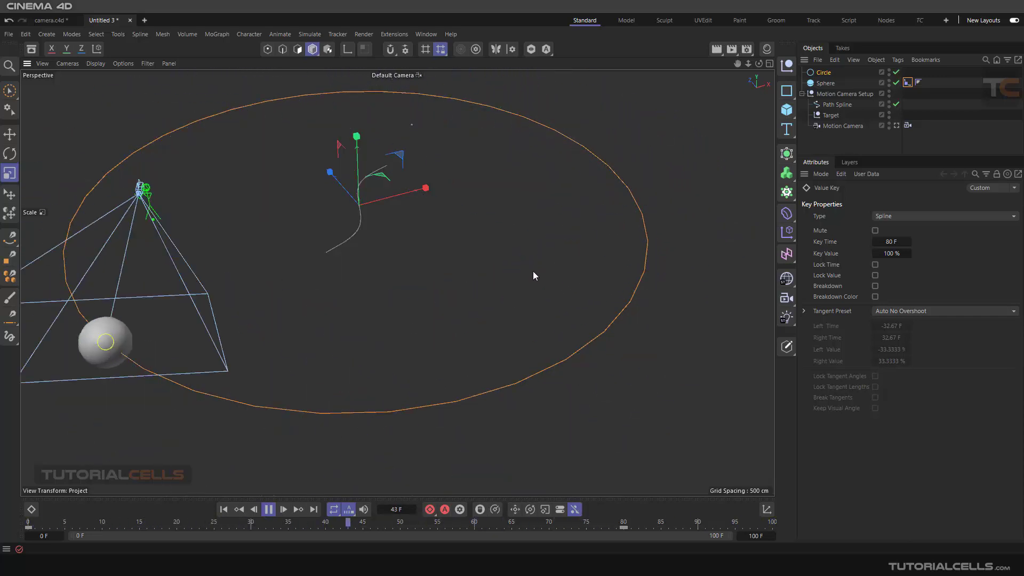
Enable Automatic Banking on the Motion Camera tag with an Intensity of 20
{"action": "left_click", "coordinate": [908, 125]}
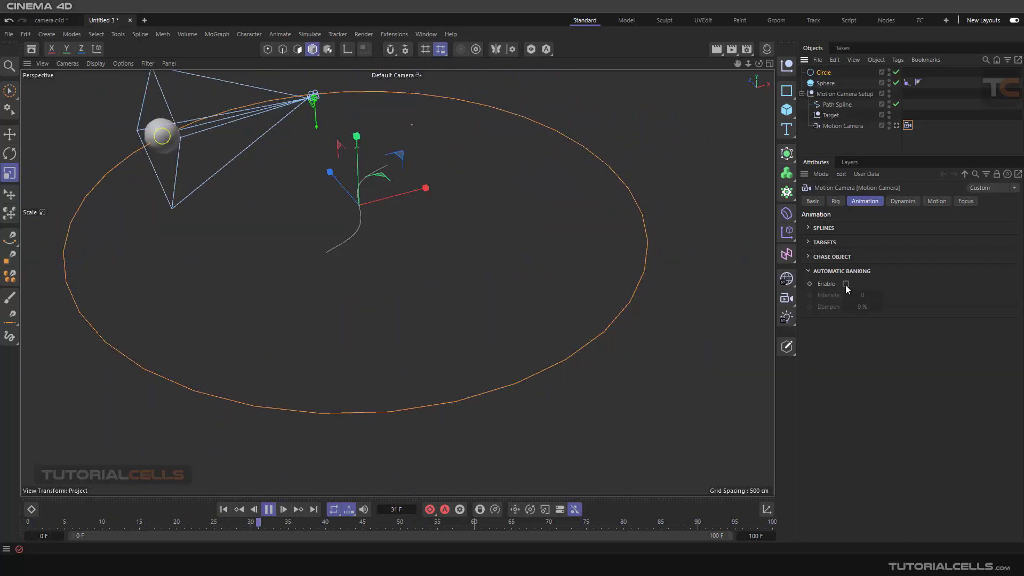
{"action": "left_click", "coordinate": [845, 284]}
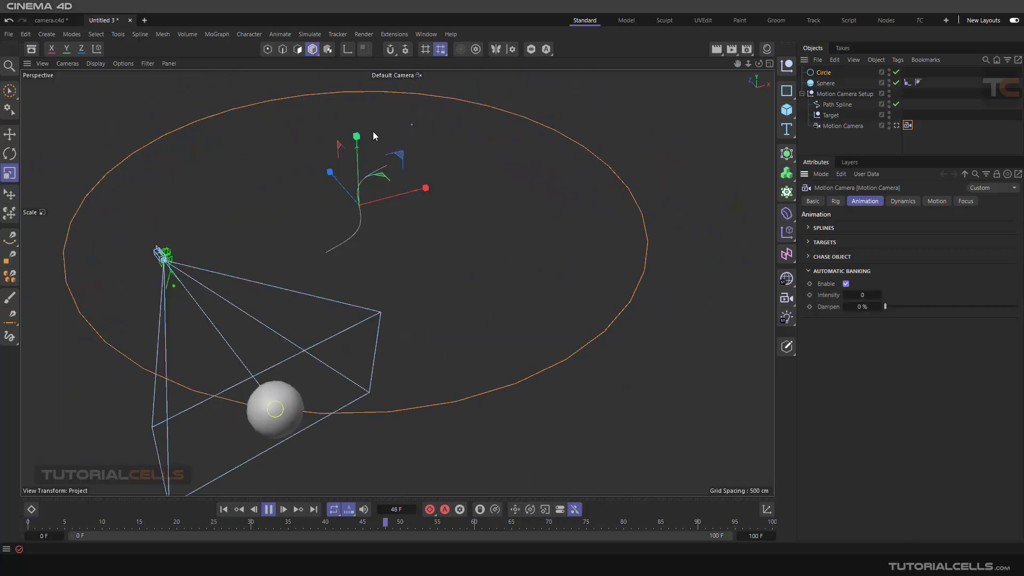
{"action": "left_click", "coordinate": [846, 295]}
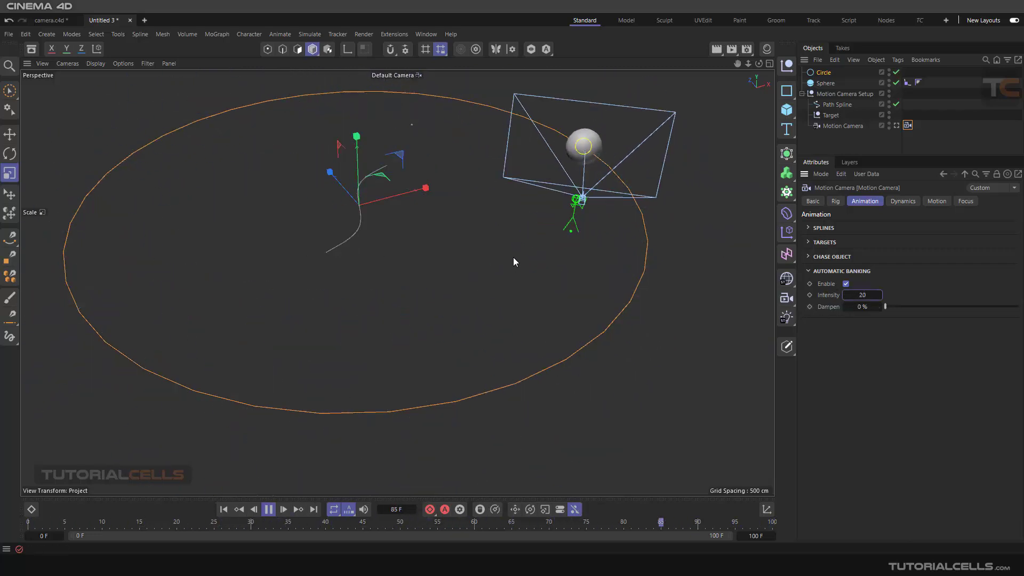
Set the banking Intensity to 5 and check the tilt through the Motion Camera's view before returning to the default camera
{"action": "double_click", "coordinate": [862, 298]}
{"action": "type", "text": "5"}
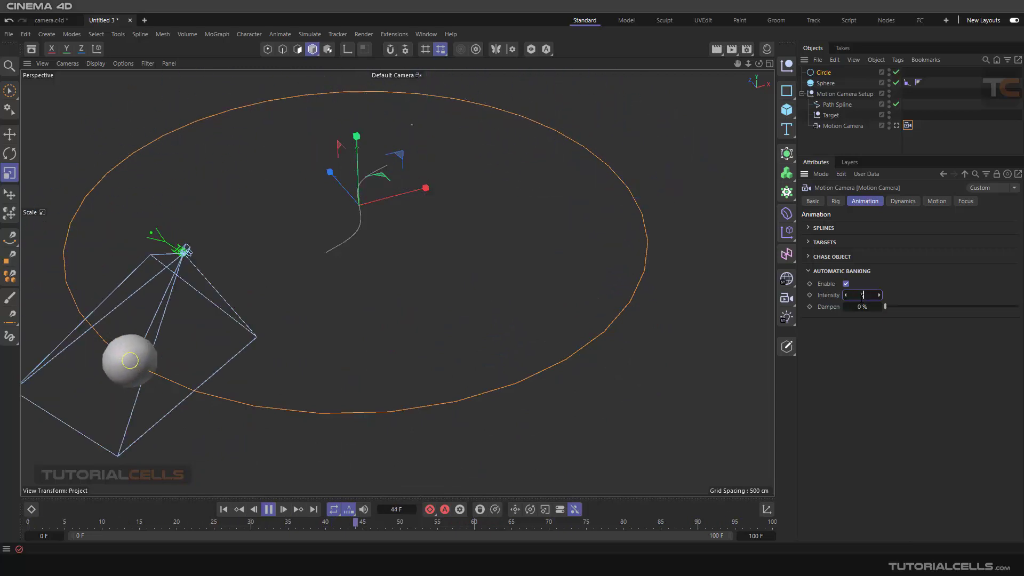
{"action": "key", "text": "Return"}
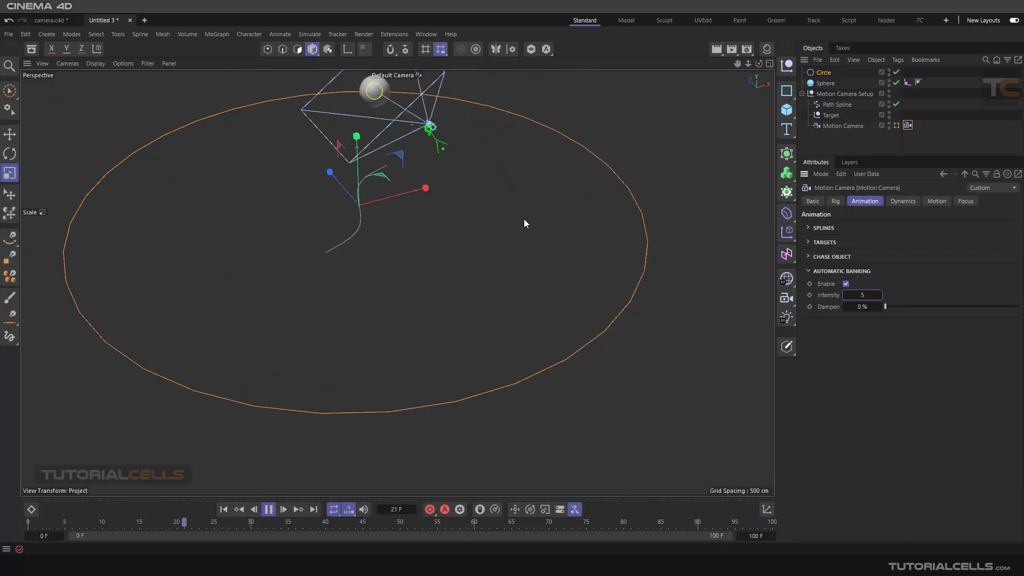
{"action": "left_click", "coordinate": [907, 125]}
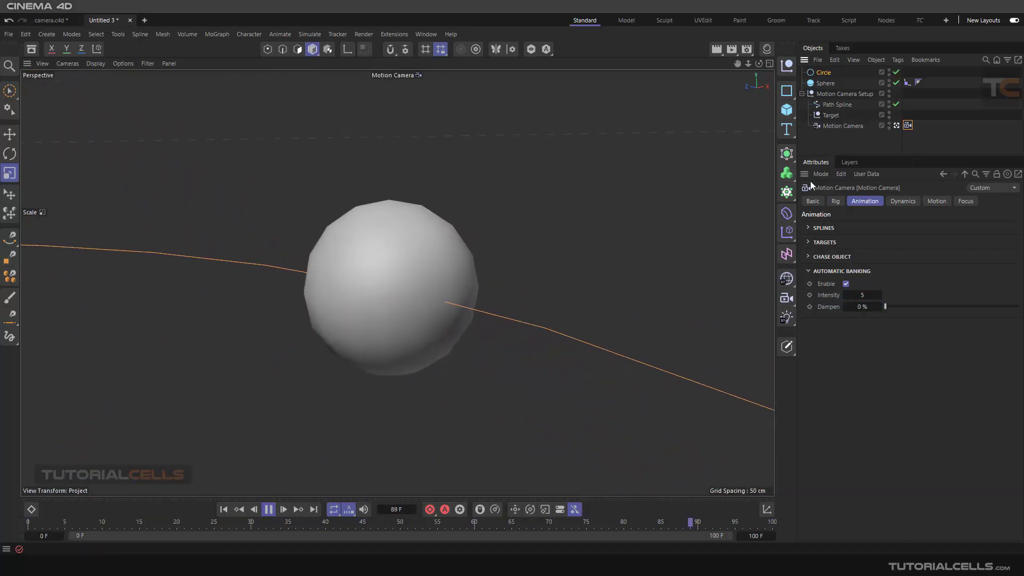
{"action": "left_click", "coordinate": [897, 126]}
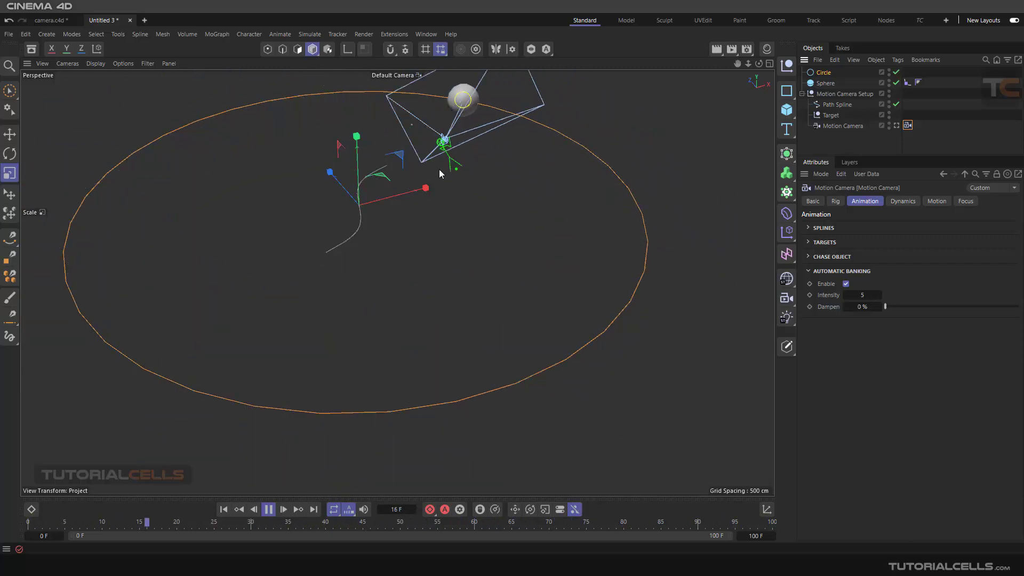
Pause playback at frame 25 and examine the camera's banking angle up close
{"action": "key", "text": "space"}
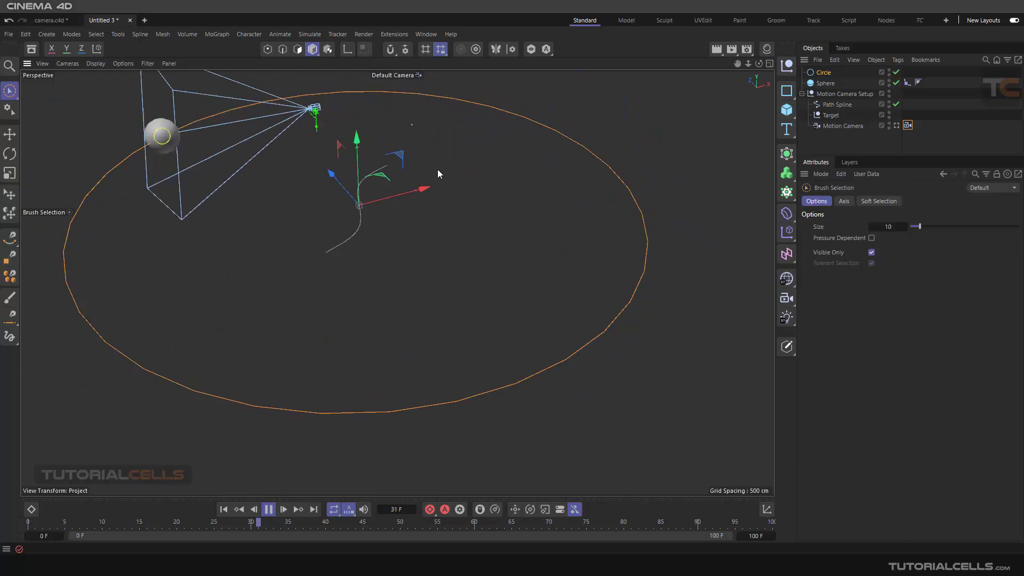
{"action": "left_click", "coordinate": [269, 510]}
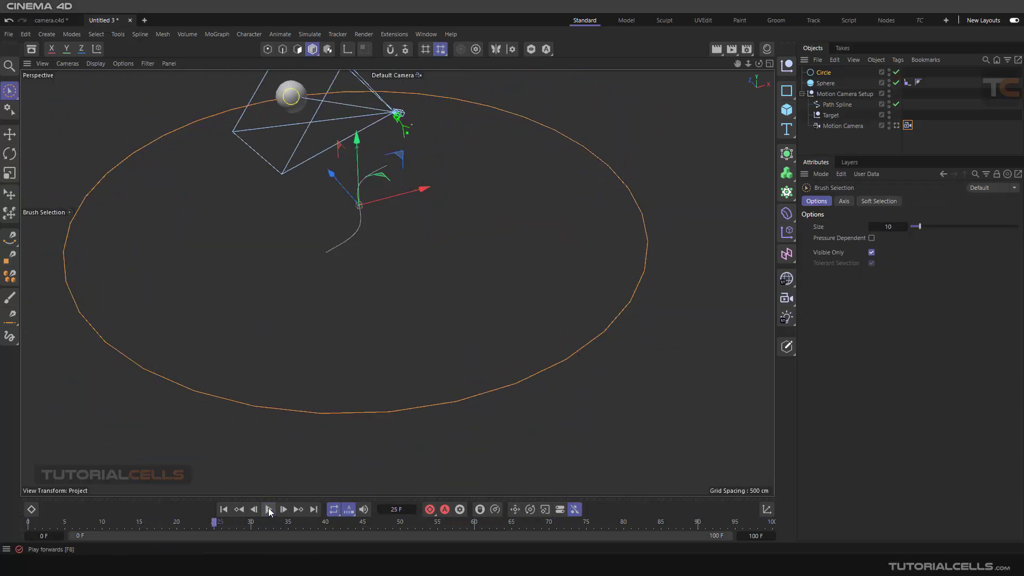
{"action": "left_click_drag", "start_coordinate": [495, 146], "coordinate": [384, 128], "text": "alt"}
{"action": "left_click_drag", "start_coordinate": [541, 161], "coordinate": [524, 229], "text": "alt"}
{"action": "scroll", "coordinate": [524, 230], "scroll_direction": "up", "scroll_amount": 1}
{"action": "scroll", "coordinate": [525, 230], "scroll_direction": "up", "scroll_amount": 2}
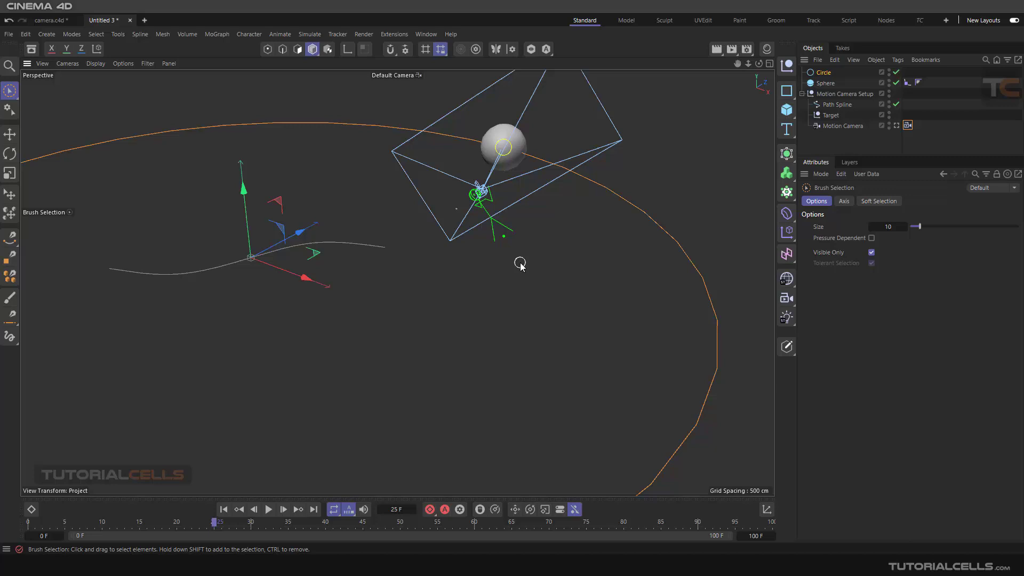
Disable Automatic Banking on the Motion Camera tag and resume playback to compare the camera's tilt
{"action": "left_click", "coordinate": [907, 125]}
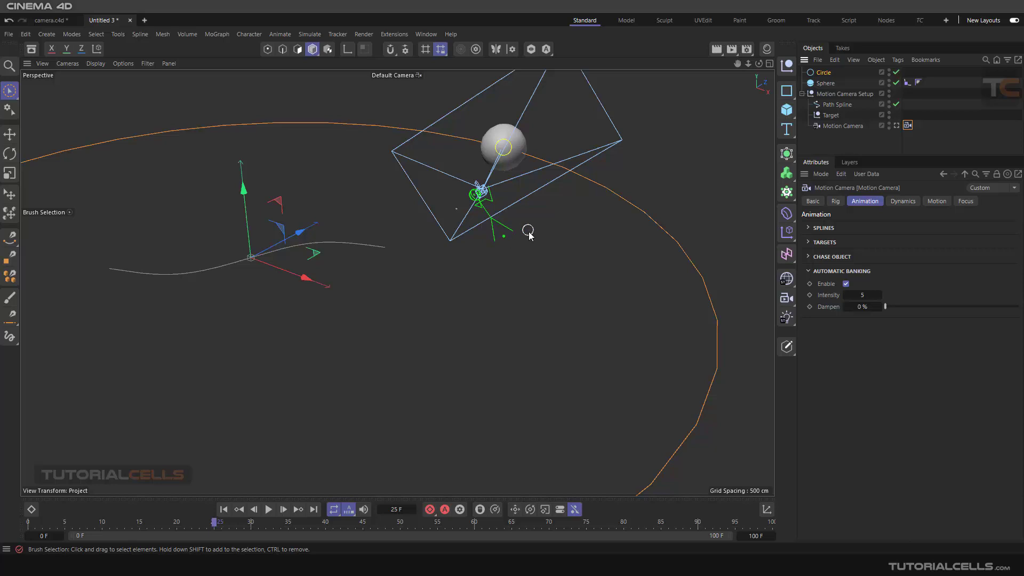
{"action": "mouse_move", "coordinate": [528, 232]}
{"action": "left_mouse_down", "text": "alt"}
{"action": "mouse_move", "coordinate": [509, 232]}
{"action": "mouse_move", "coordinate": [530, 267]}
{"action": "mouse_move", "coordinate": [404, 254]}
{"action": "mouse_move", "coordinate": [477, 251]}
{"action": "mouse_move", "coordinate": [640, 273]}
{"action": "left_mouse_up", "text": "alt"}
{"action": "left_click", "coordinate": [846, 284]}
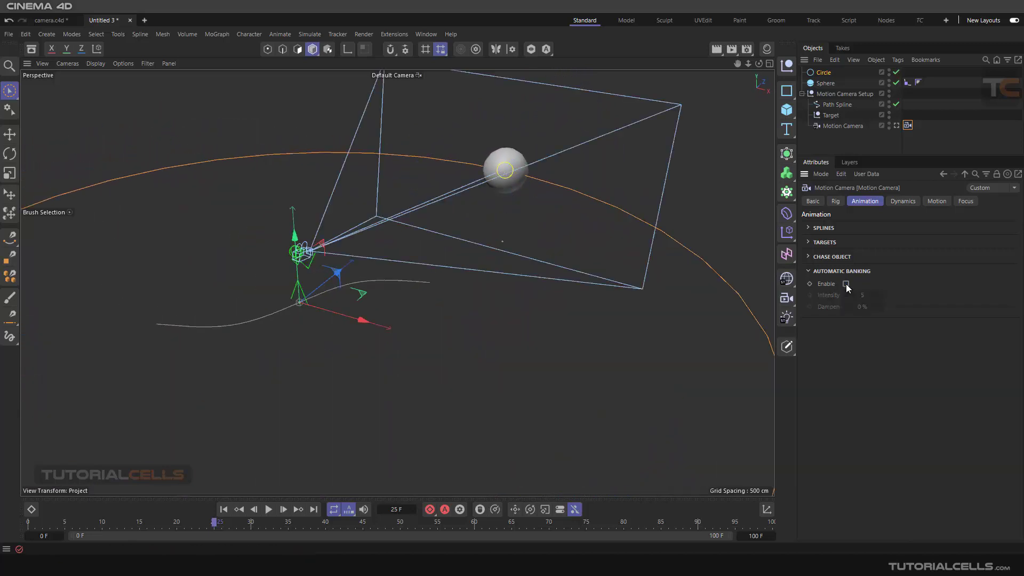
{"action": "left_click", "coordinate": [268, 510]}
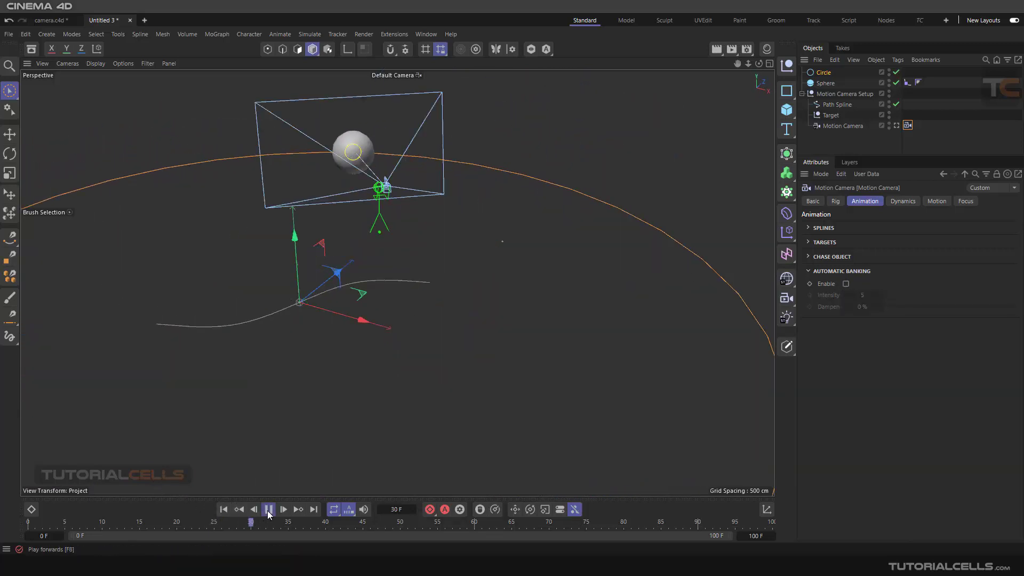
{"action": "key", "text": "t"}
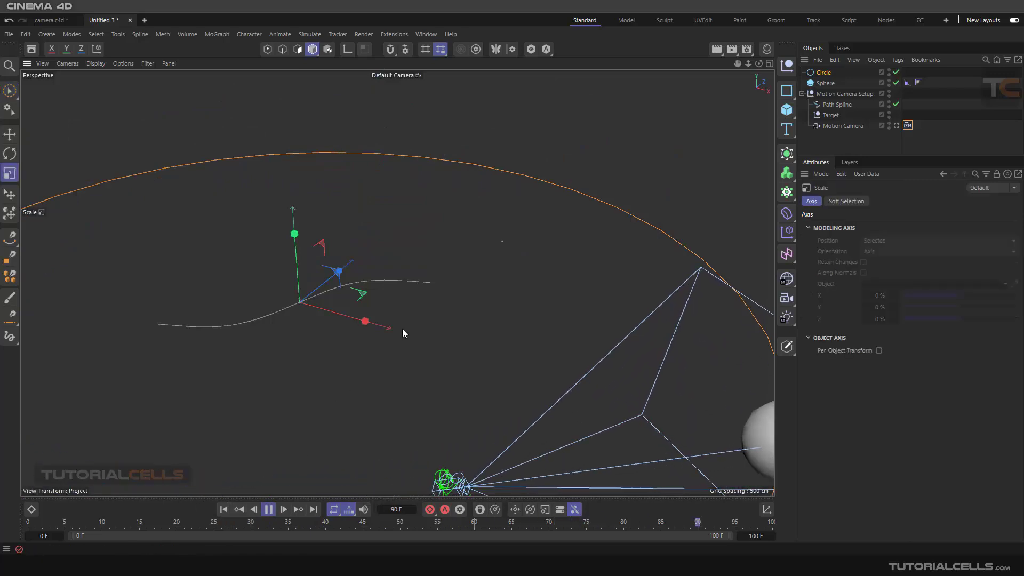
Pause playback at frame 54 and examine the camera chasing the sphere with the whole circle path in view
{"action": "scroll", "coordinate": [401, 336], "scroll_direction": "down", "scroll_amount": 4}
{"action": "middle_click_drag", "start_coordinate": [406, 360], "coordinate": [411, 353], "text": "alt"}
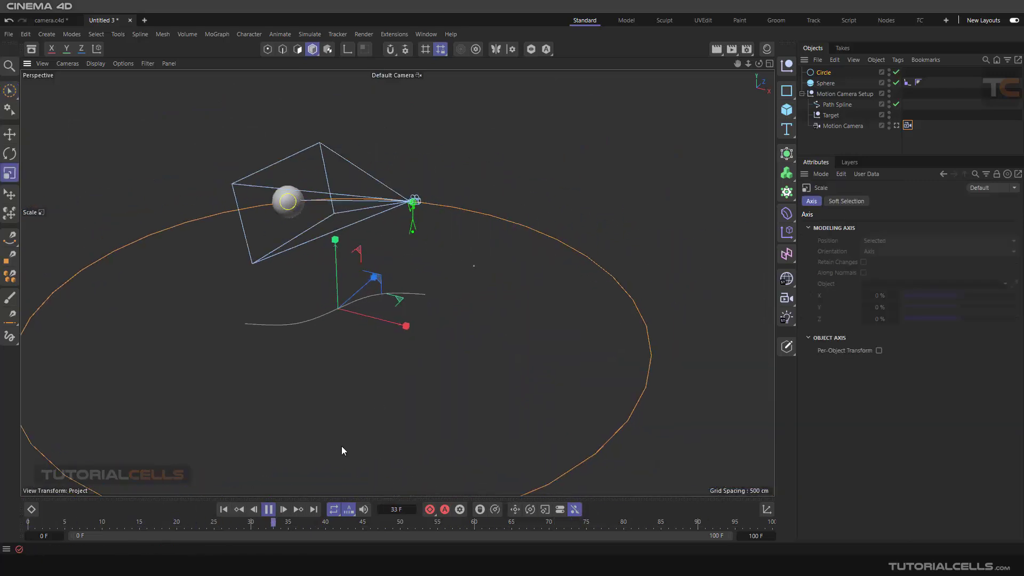
{"action": "left_click", "coordinate": [268, 510]}
{"action": "left_click_drag", "start_coordinate": [322, 434], "coordinate": [251, 220], "text": "alt"}
{"action": "scroll", "coordinate": [482, 216], "scroll_direction": "up", "scroll_amount": 4}
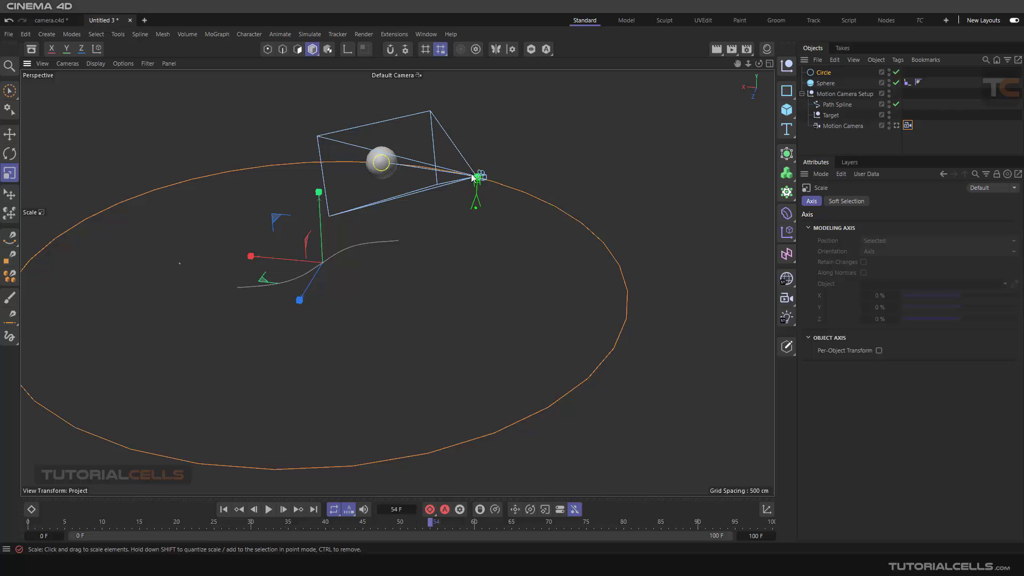
{"action": "scroll", "coordinate": [552, 269], "scroll_direction": "down", "scroll_amount": 1}
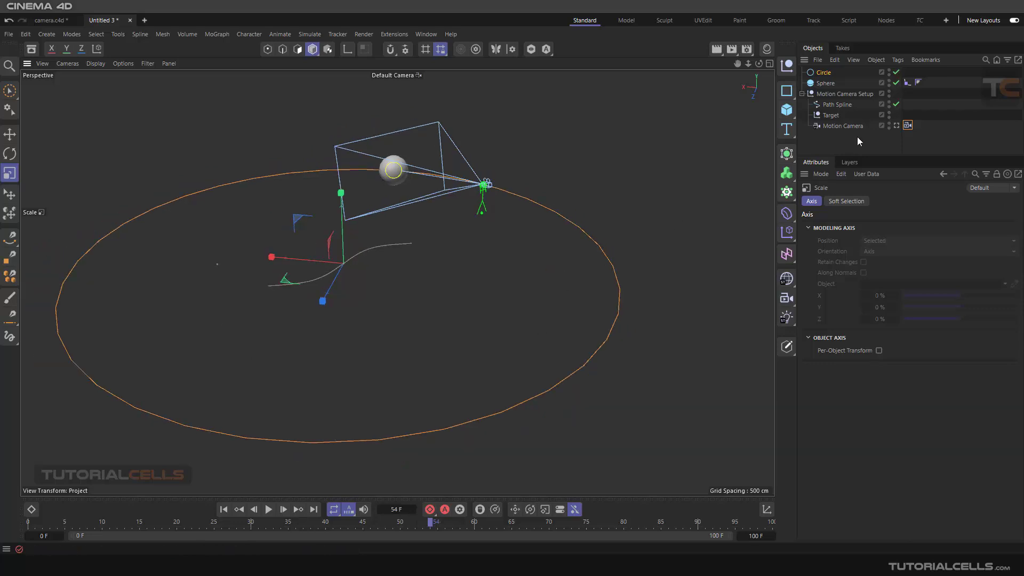
Reopen the Motion Camera tag's settings and bring up its Dynamics options
{"action": "left_click", "coordinate": [908, 125]}
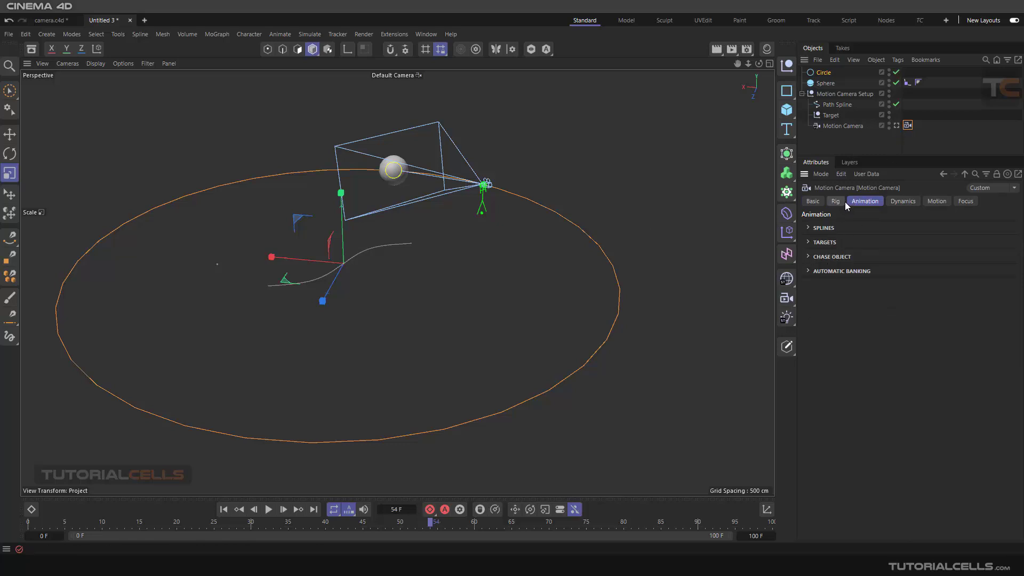
{"action": "left_click_drag", "start_coordinate": [523, 213], "coordinate": [500, 212], "text": "alt"}
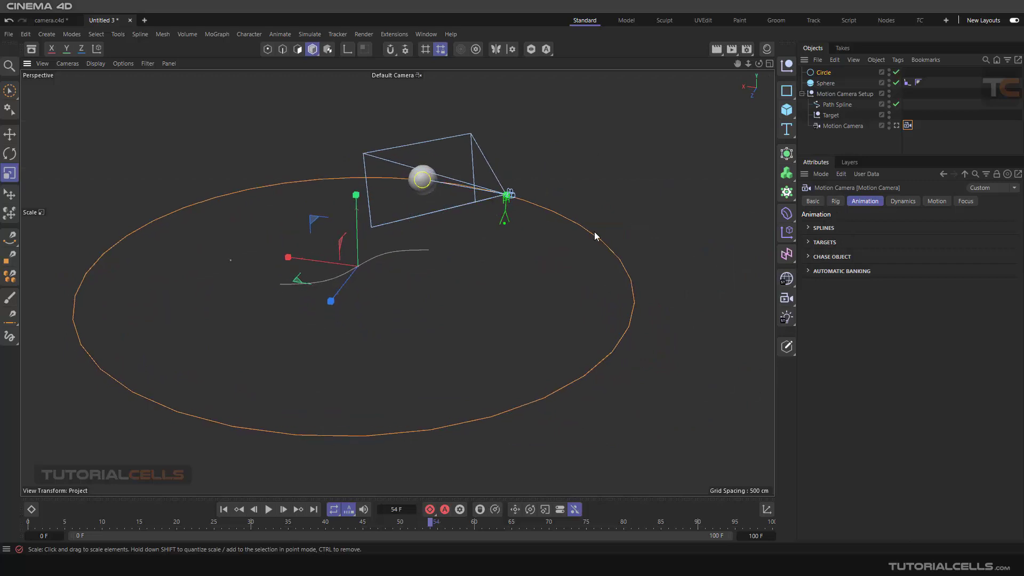
{"action": "left_click", "coordinate": [900, 202]}
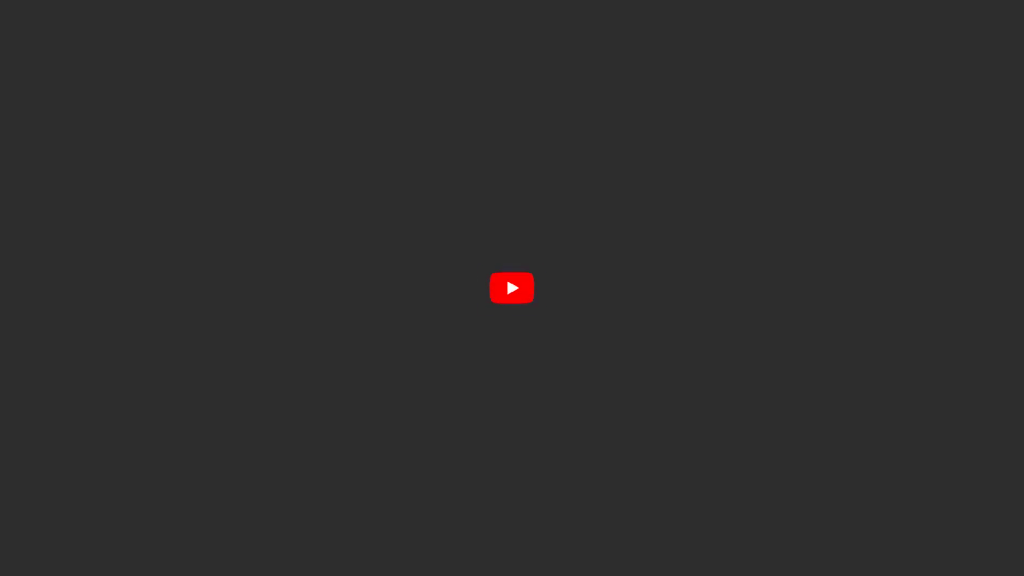